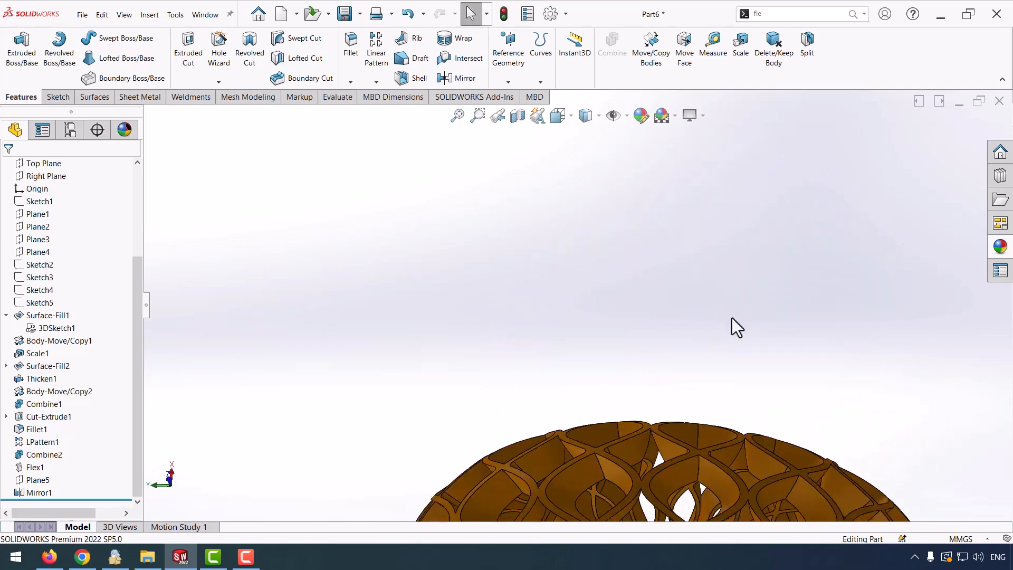
{"action": "scroll", "coordinate": [548, 382], "scroll_direction": "down", "scroll_amount": 5}
{"action": "scroll", "coordinate": [546, 376], "scroll_direction": "up", "scroll_amount": 8}
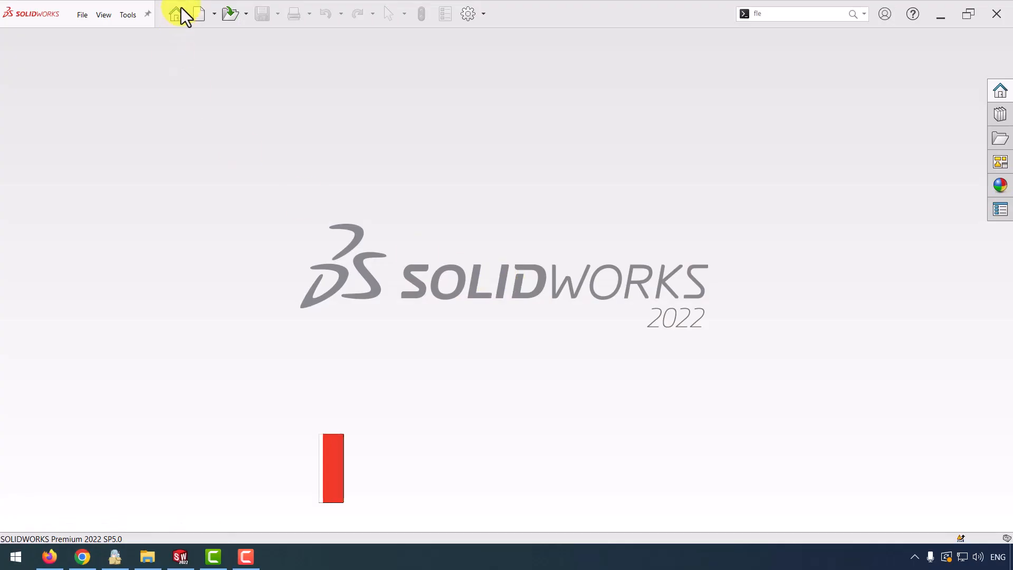
Step: Create a new part document and start a sketch on the Front Plane
{"action": "left_click", "coordinate": [199, 15]}
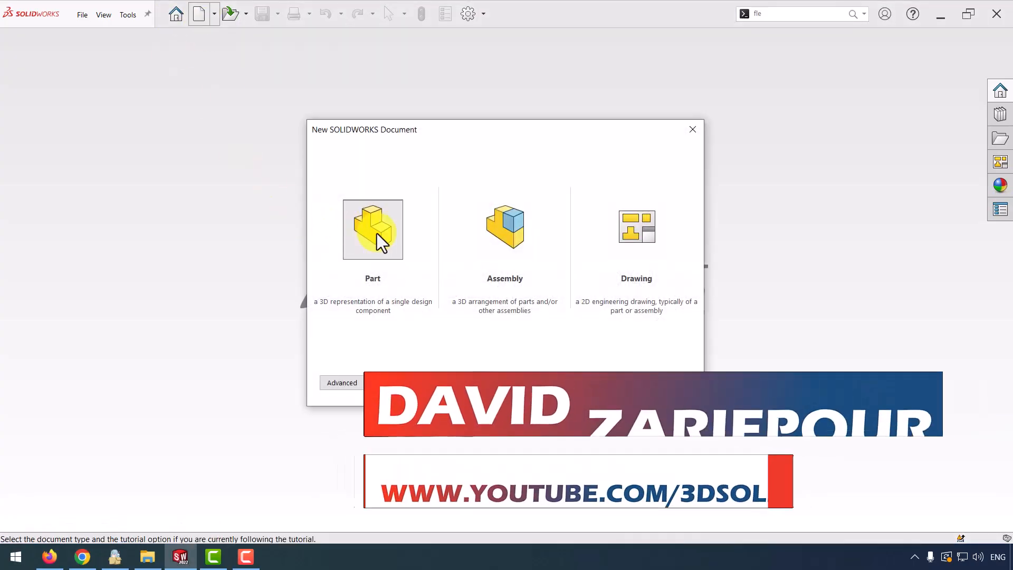
{"action": "double_click", "coordinate": [376, 234]}
{"action": "left_click", "coordinate": [46, 226]}
{"action": "left_click", "coordinate": [79, 207]}
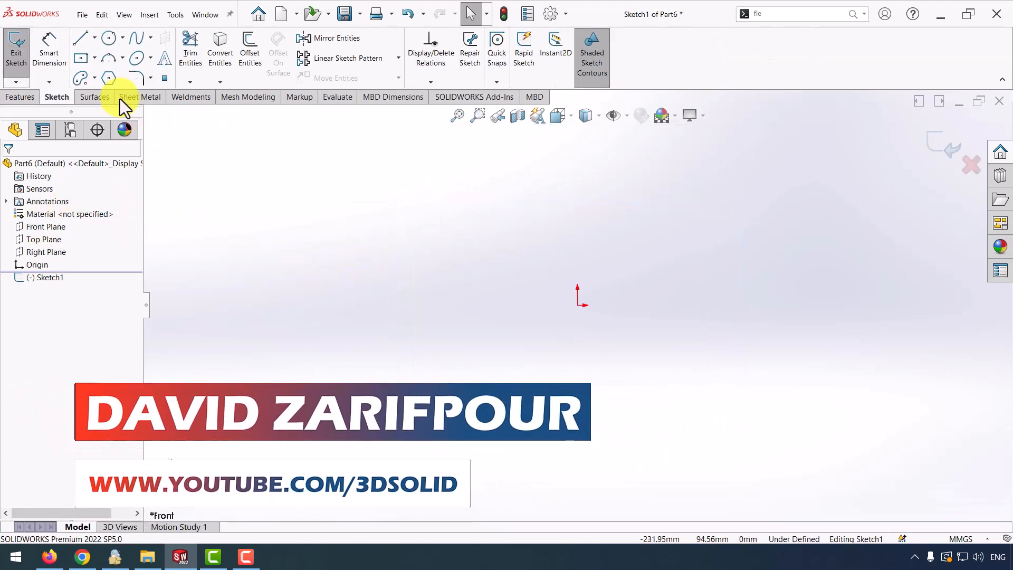
Step: Draw a vertical construction line about 74 mm long upward from the origin and exit the sketch
{"action": "left_click", "coordinate": [94, 38]}
{"action": "left_click", "coordinate": [92, 67]}
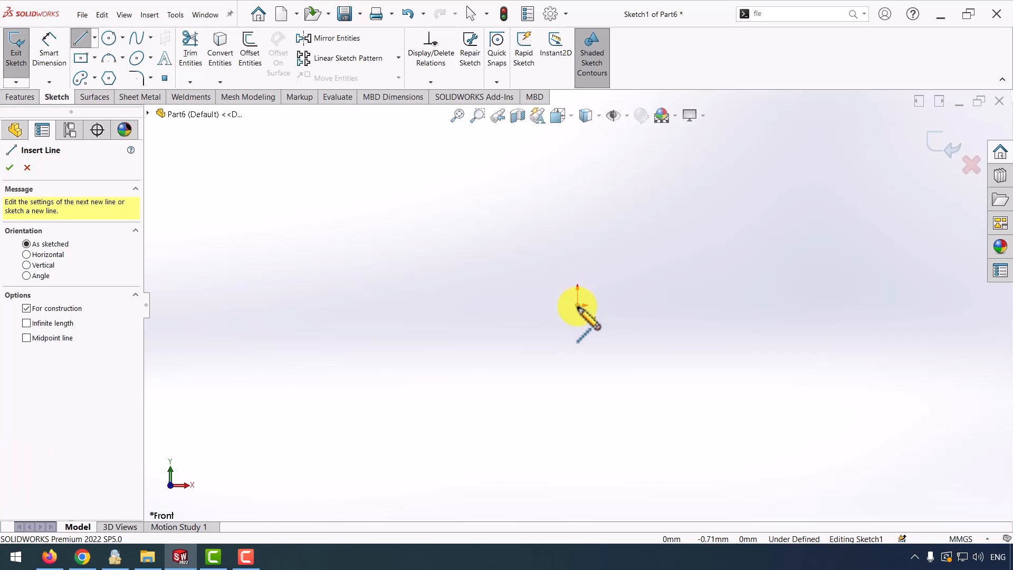
{"action": "left_click", "coordinate": [577, 304]}
{"action": "left_click", "coordinate": [577, 167]}
{"action": "left_click", "coordinate": [578, 170]}
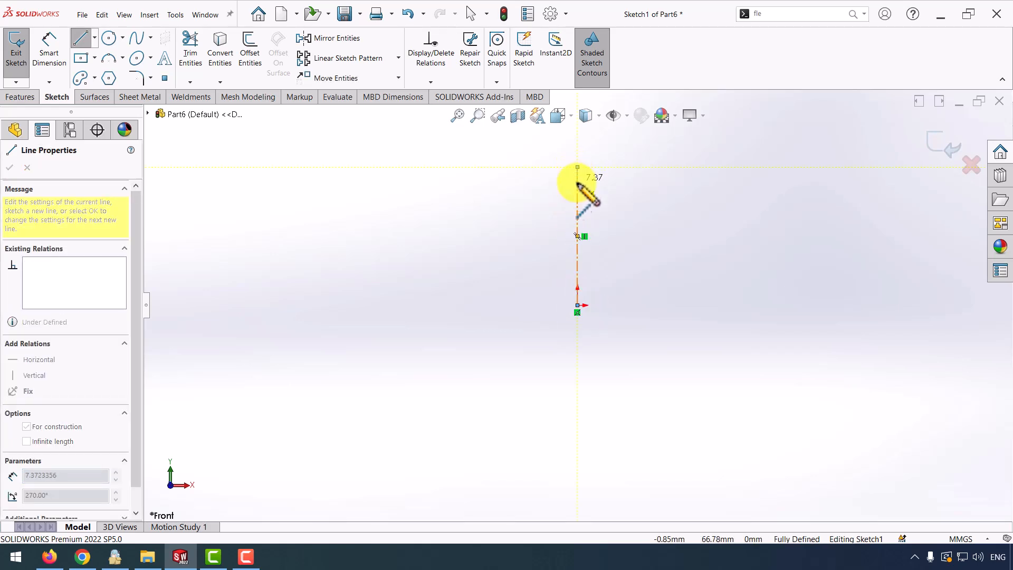
{"action": "key", "text": "Escape"}
{"action": "left_click", "coordinate": [938, 147]}
Step: Create four reference planes through the construction line, spaced at 45 degrees from the Front Plane
{"action": "left_click", "coordinate": [509, 83]}
{"action": "left_click", "coordinate": [522, 101]}
{"action": "left_click", "coordinate": [577, 203]}
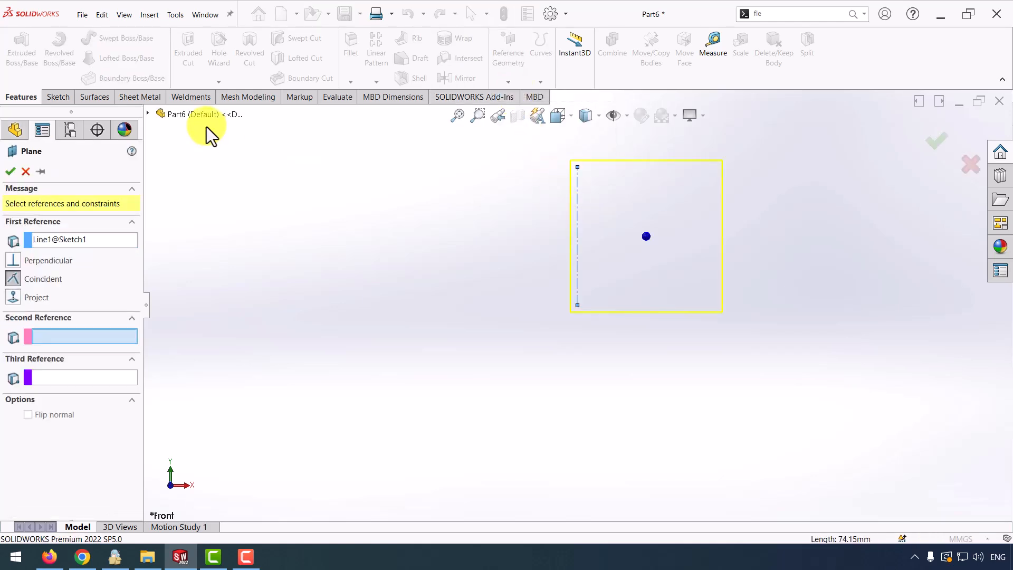
{"action": "left_click", "coordinate": [191, 178]}
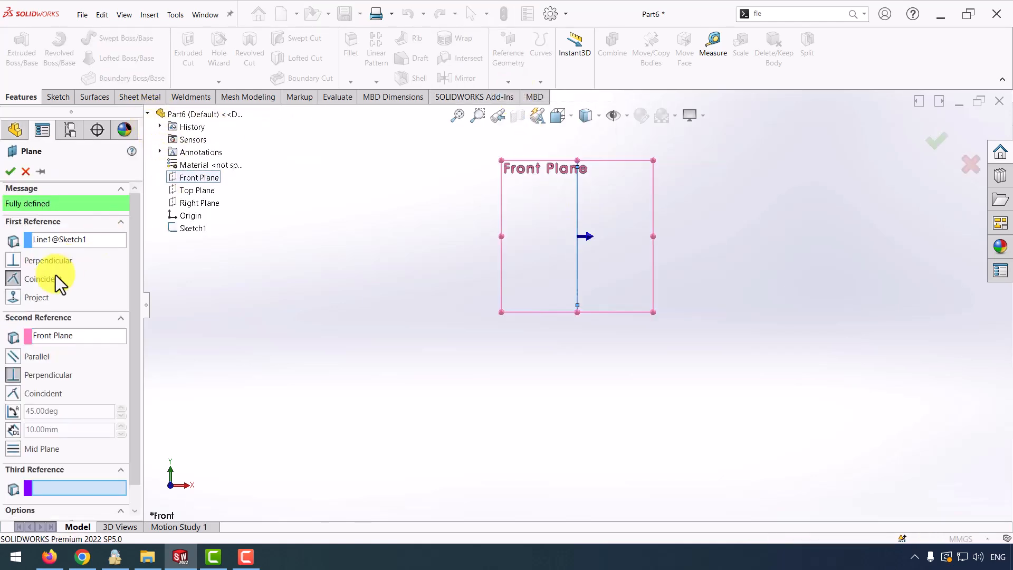
{"action": "left_click", "coordinate": [18, 412]}
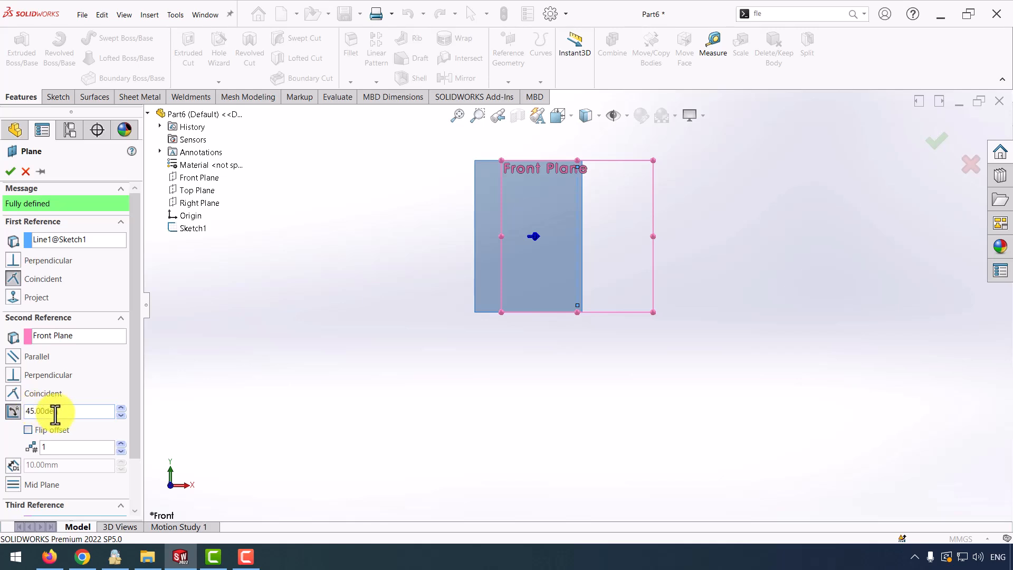
{"action": "left_click", "coordinate": [121, 444]}
{"action": "left_click", "coordinate": [121, 444]}
{"action": "left_click", "coordinate": [121, 444]}
{"action": "middle_click_drag", "start_coordinate": [215, 425], "coordinate": [525, 394]}
{"action": "left_click", "coordinate": [942, 133]}
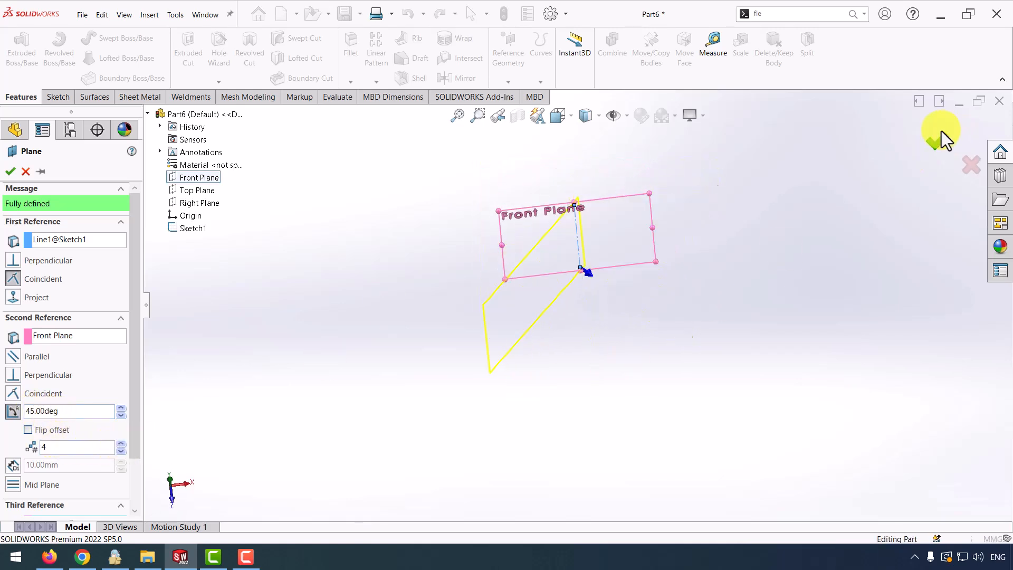
Step: Sketch two points on Plane1, one above and one below the construction line, and align them vertically
{"action": "left_click", "coordinate": [515, 298]}
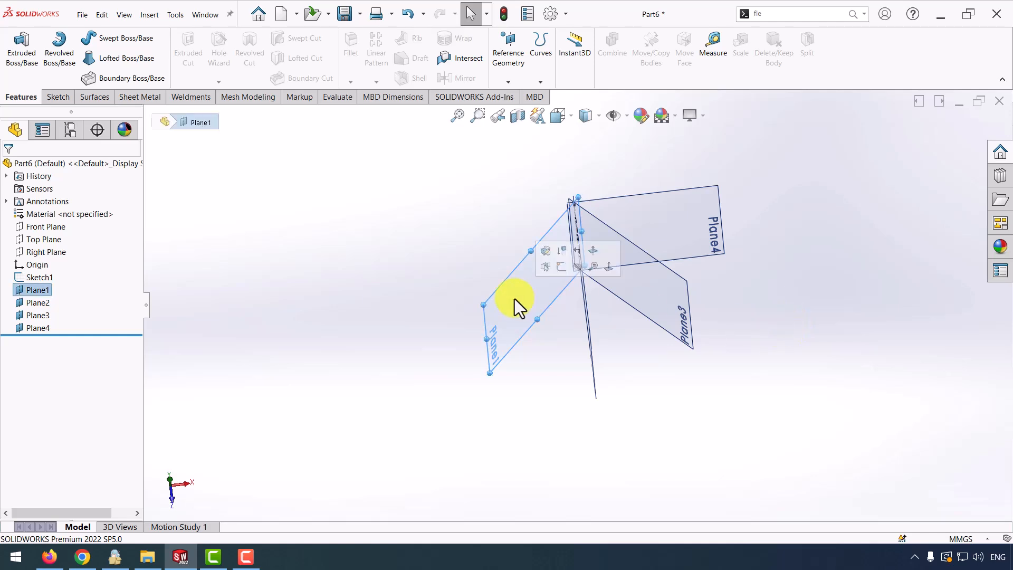
{"action": "left_click", "coordinate": [561, 267]}
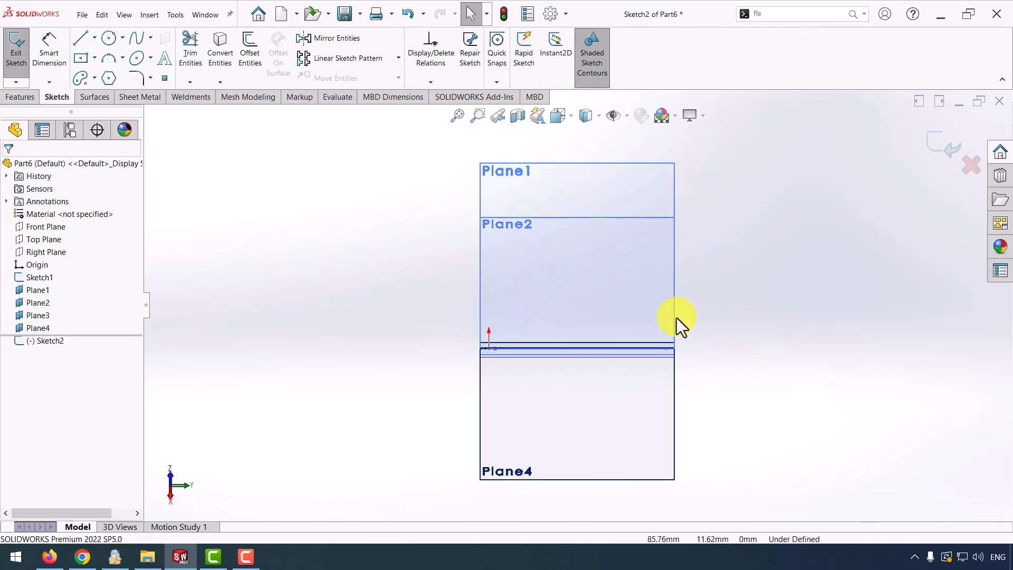
{"action": "left_click", "coordinate": [164, 78]}
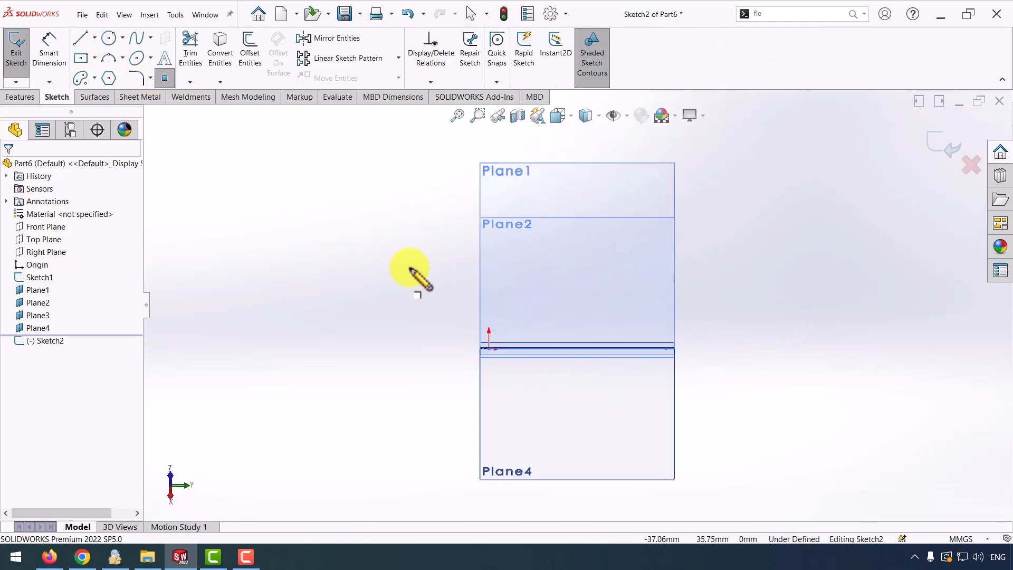
{"action": "left_click", "coordinate": [530, 253]}
{"action": "left_click", "coordinate": [531, 410]}
{"action": "key", "text": "Escape"}
{"action": "left_click", "coordinate": [530, 410]}
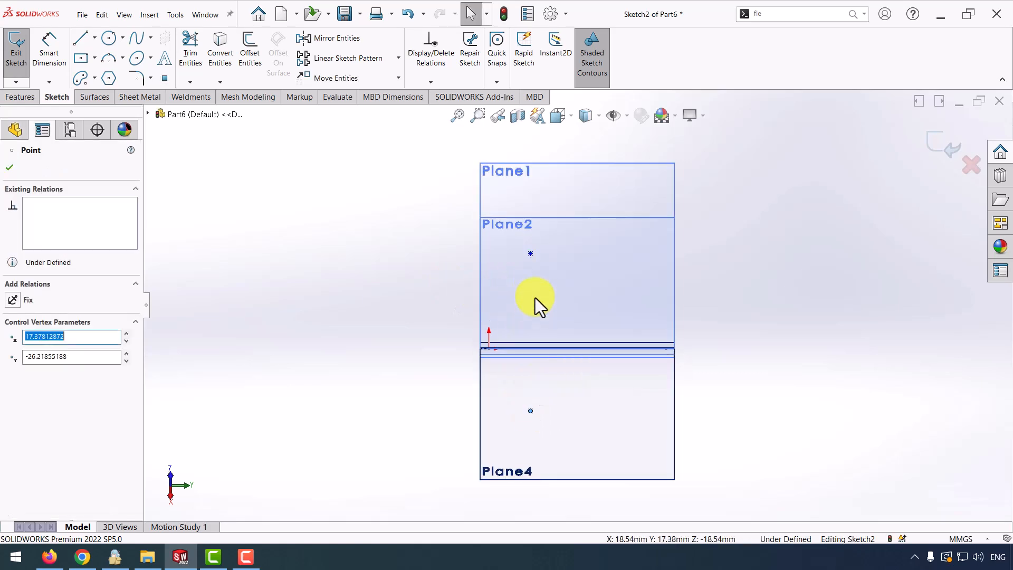
{"action": "left_click", "coordinate": [530, 254], "text": "ctrl"}
{"action": "left_click", "coordinate": [577, 217]}
Step: Dimension the upper point 30 mm vertically from the origin
{"action": "key", "text": "d"}
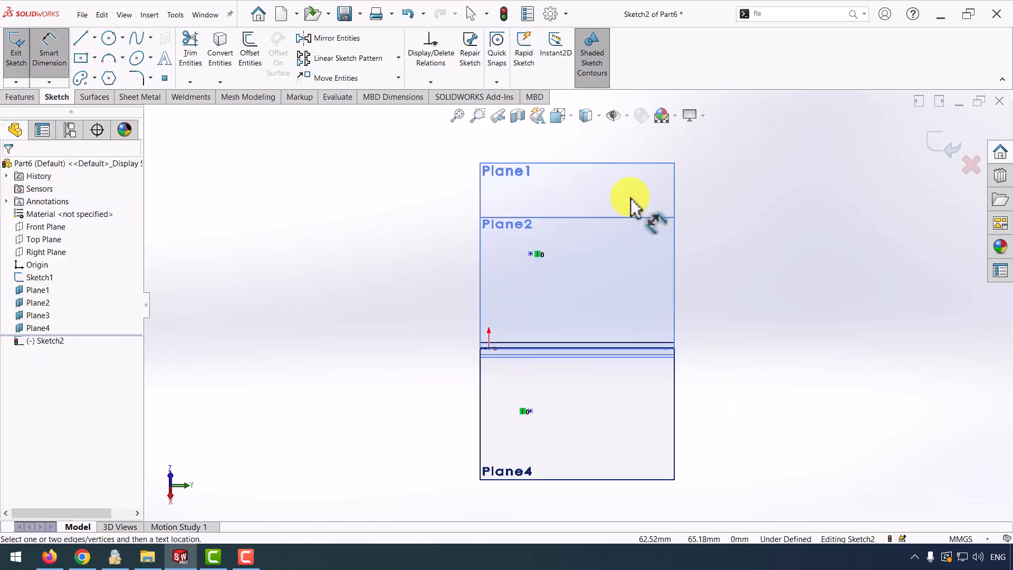
{"action": "left_click", "coordinate": [532, 254]}
{"action": "left_click", "coordinate": [488, 350]}
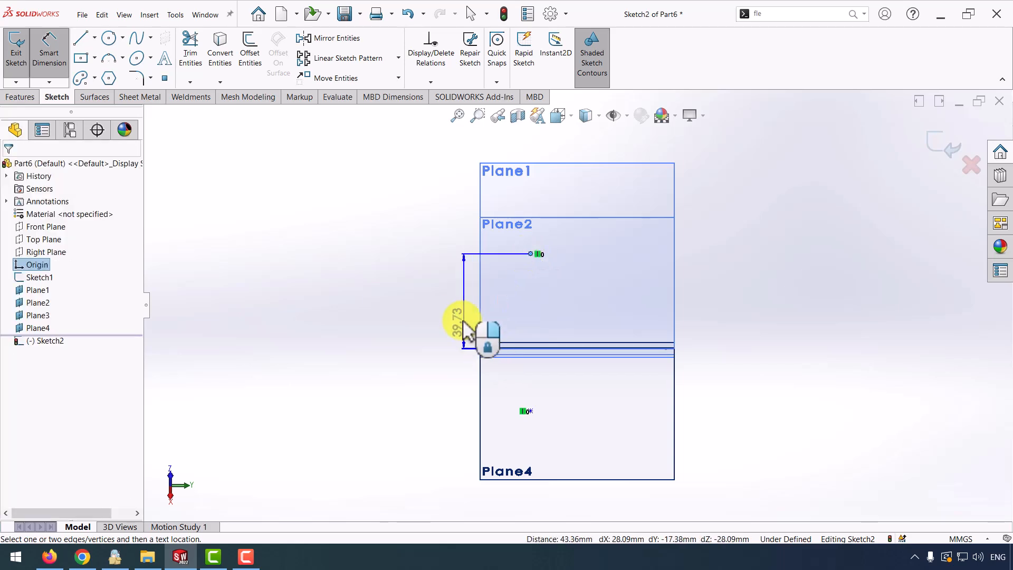
{"action": "left_click", "coordinate": [463, 323]}
{"action": "type", "text": "30"}
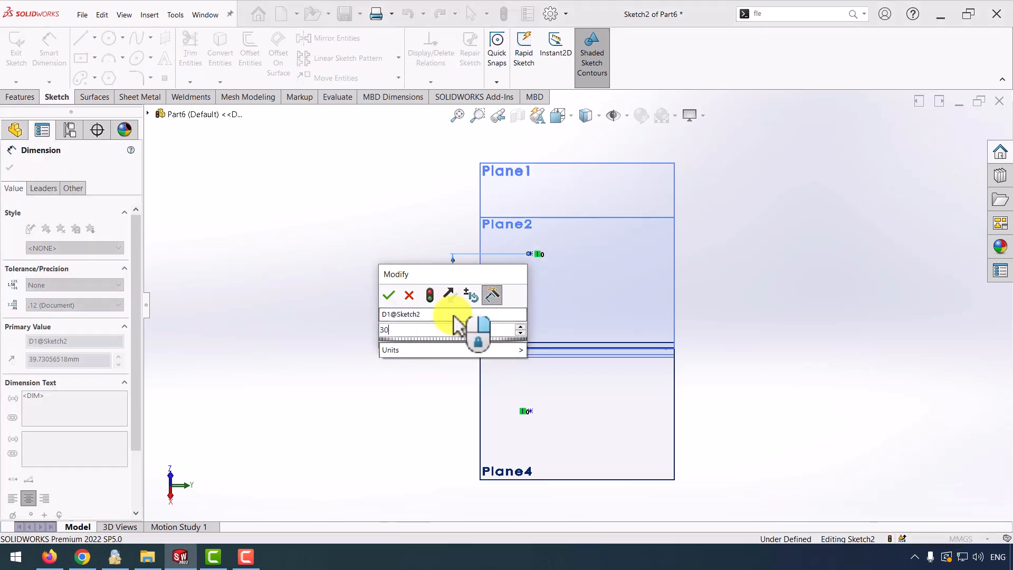
{"action": "key", "text": "Return"}
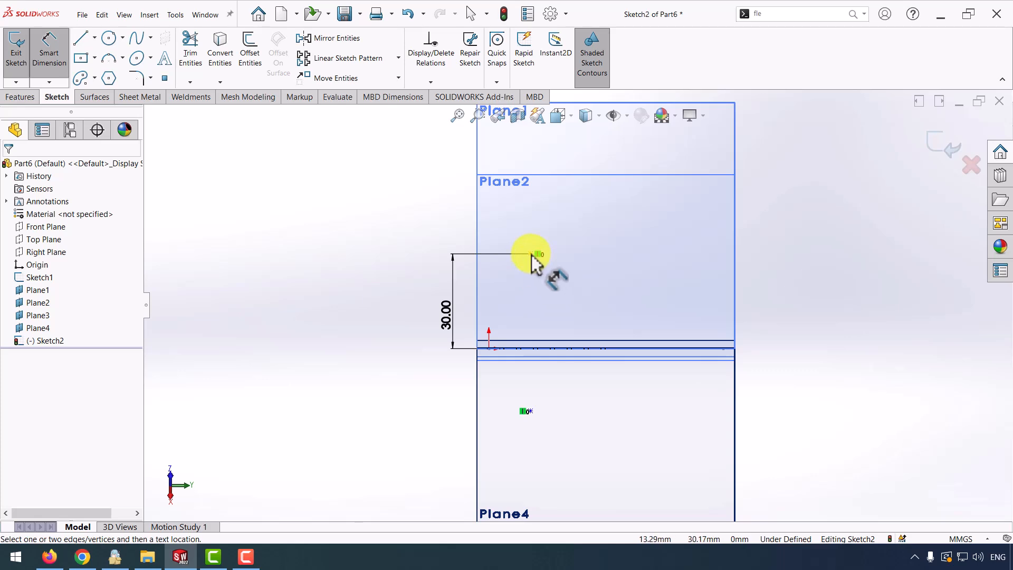
Step: Dimension the upper point 15 mm horizontally from the origin
{"action": "left_click", "coordinate": [532, 253]}
{"action": "left_click", "coordinate": [489, 349]}
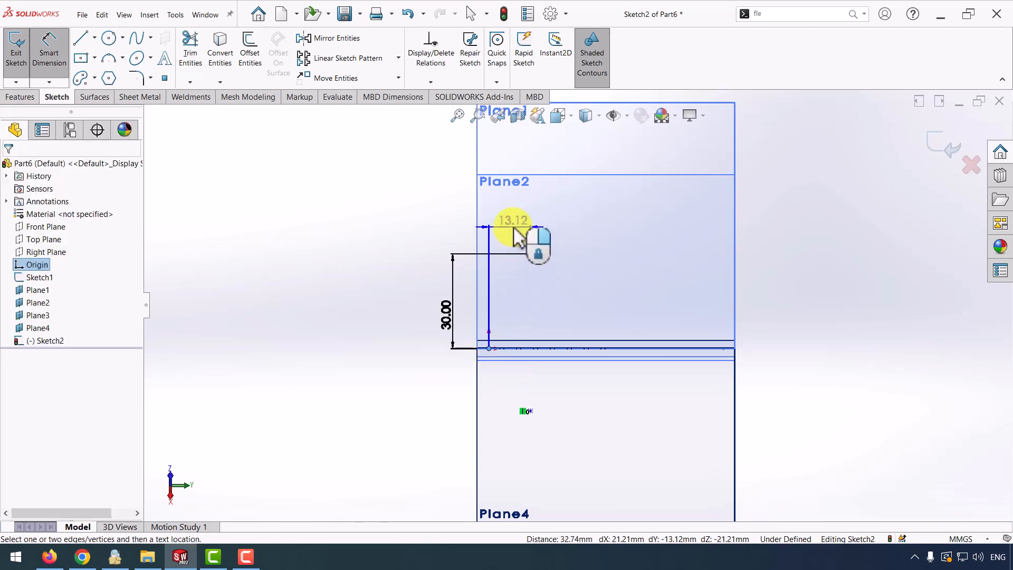
{"action": "left_click", "coordinate": [517, 231]}
{"action": "type", "text": "15"}
{"action": "key", "text": "Return"}
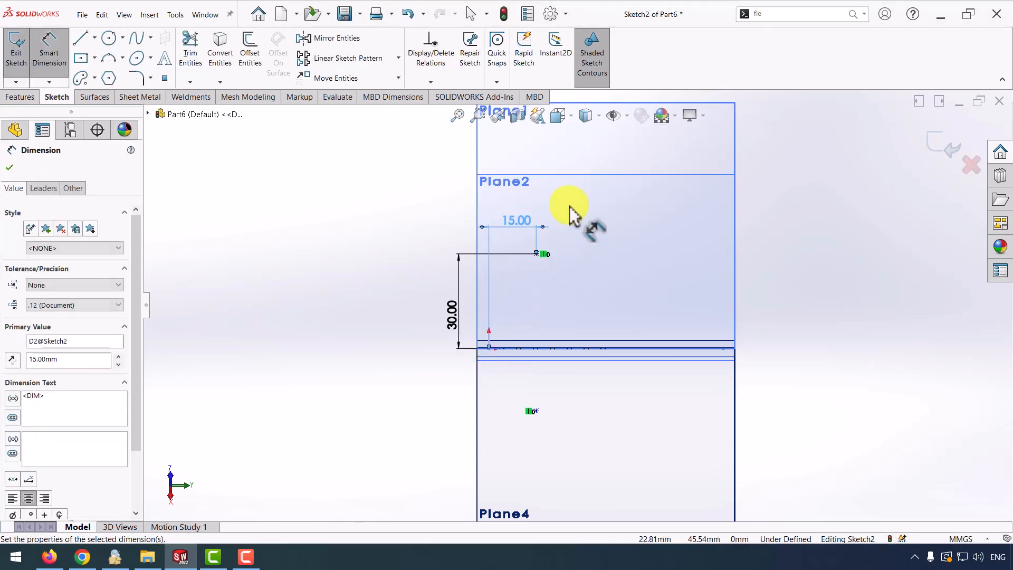
{"action": "left_click", "coordinate": [865, 359]}
Step: Dimension the lower point 30 mm vertically from the origin and exit the Plane1 sketch
{"action": "left_click", "coordinate": [535, 411]}
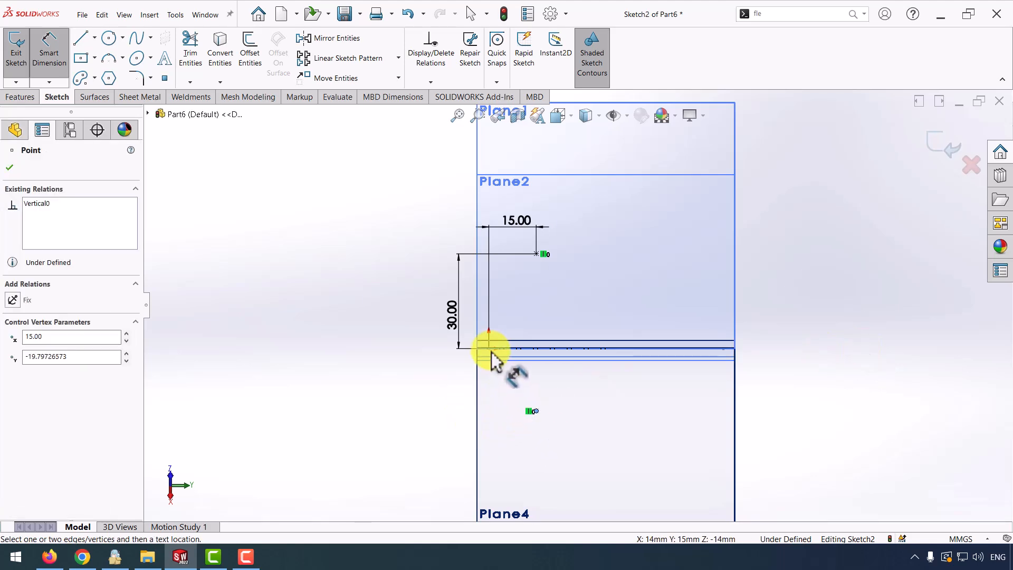
{"action": "left_click", "coordinate": [489, 349]}
{"action": "left_click", "coordinate": [428, 402]}
{"action": "type", "text": "30"}
{"action": "key", "text": "Return"}
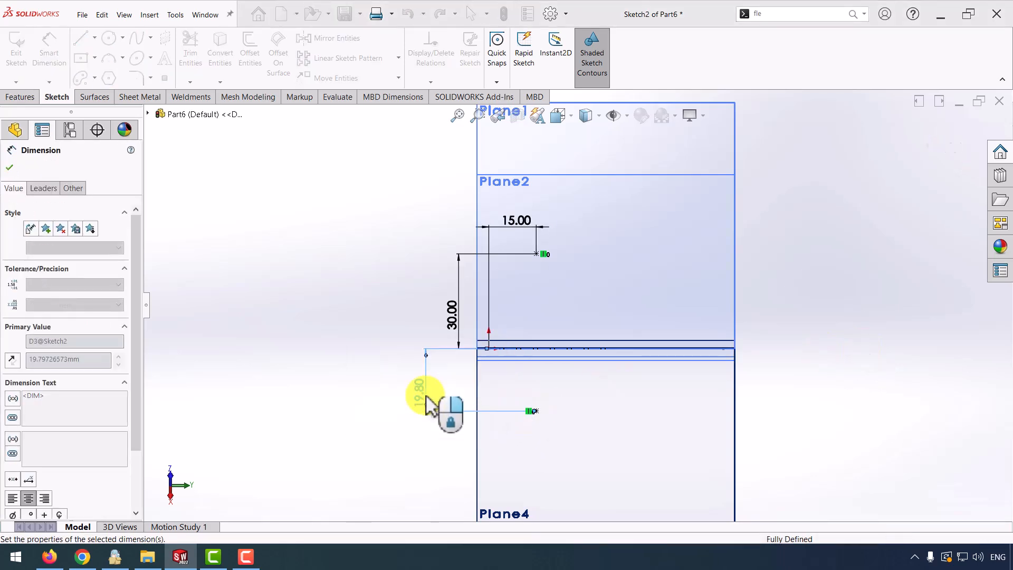
{"action": "left_click", "coordinate": [810, 316]}
{"action": "left_click", "coordinate": [936, 150]}
Step: Start a sketch on Plane2 and place two points, one above and one below the construction line
{"action": "middle_click_drag", "start_coordinate": [619, 256], "coordinate": [717, 259]}
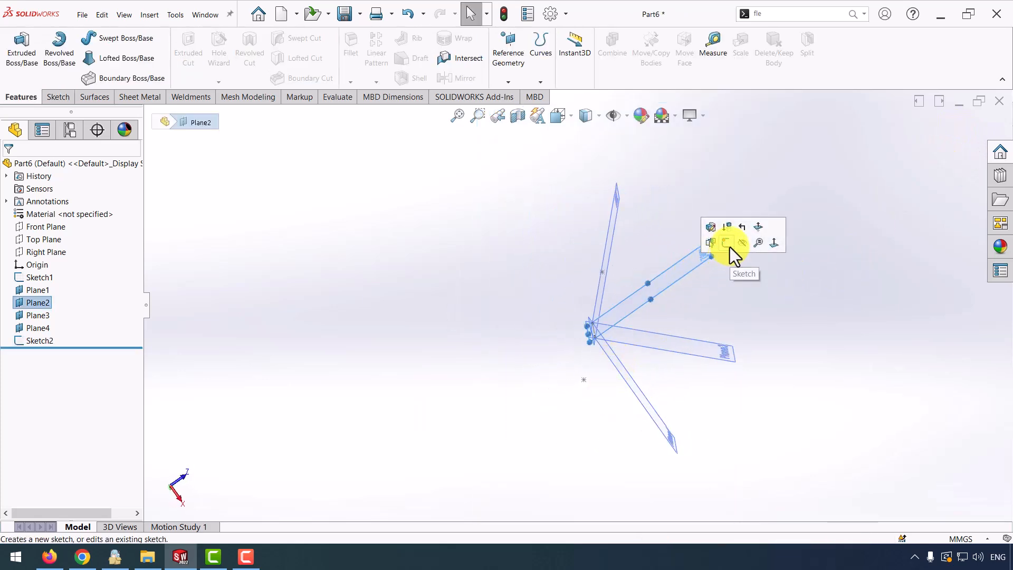
{"action": "left_click", "coordinate": [730, 246]}
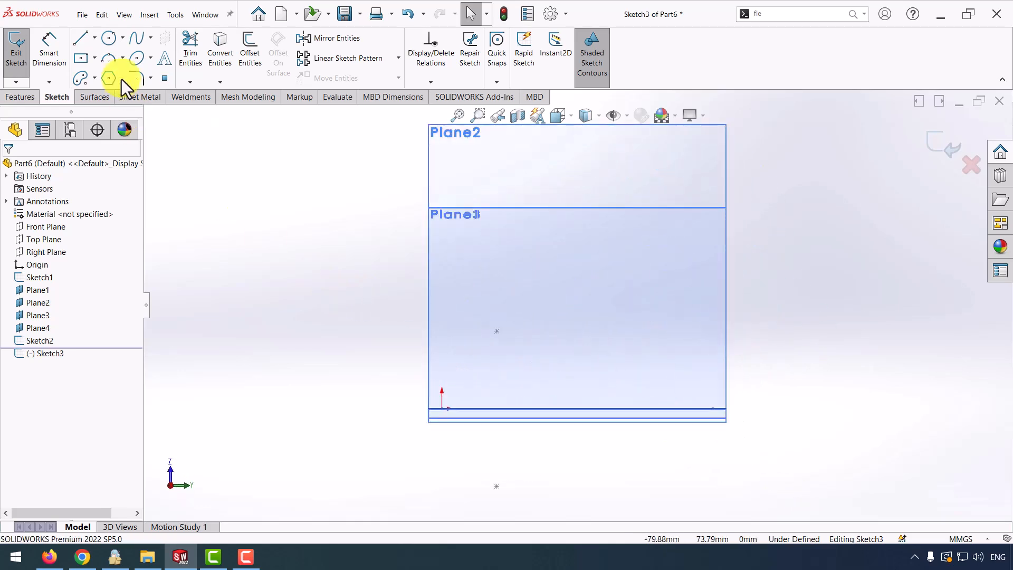
{"action": "left_click", "coordinate": [165, 78]}
{"action": "left_click", "coordinate": [537, 260]}
{"action": "left_click", "coordinate": [537, 499]}
{"action": "key", "text": "Escape"}
Step: Dimension the new upper point on Plane2 30 mm vertically from the origin
{"action": "right_click_drag", "start_coordinate": [569, 500], "coordinate": [564, 461]}
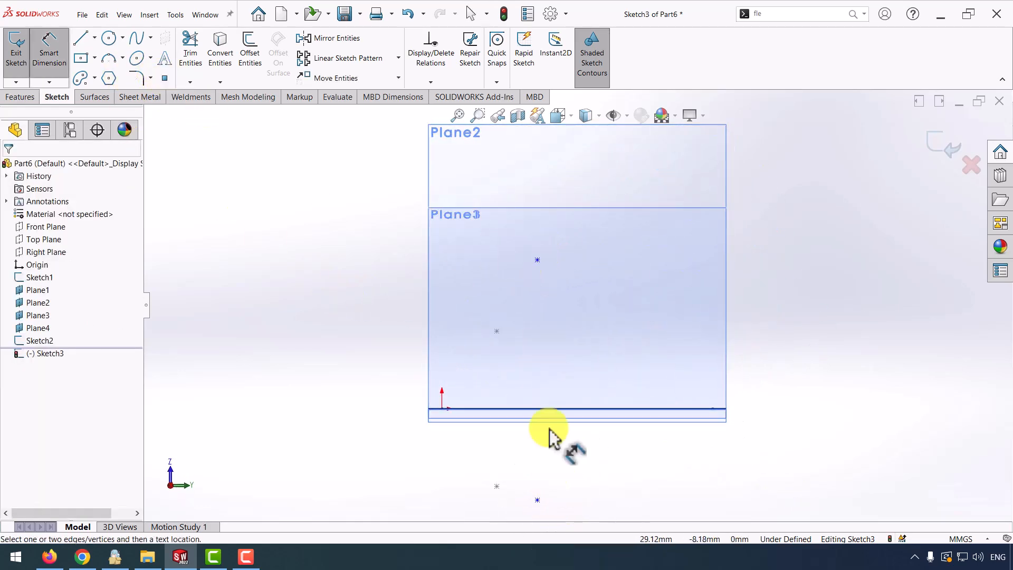
{"action": "left_click", "coordinate": [537, 259]}
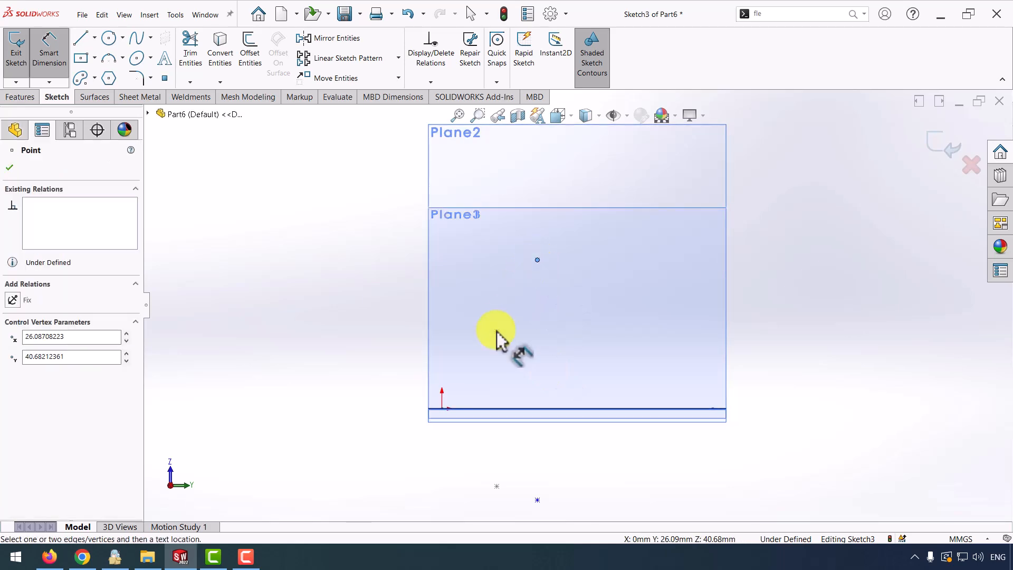
{"action": "left_click", "coordinate": [443, 416]}
{"action": "left_click", "coordinate": [399, 352]}
{"action": "type", "text": "30"}
{"action": "key", "text": "Return"}
{"action": "left_click", "coordinate": [353, 357]}
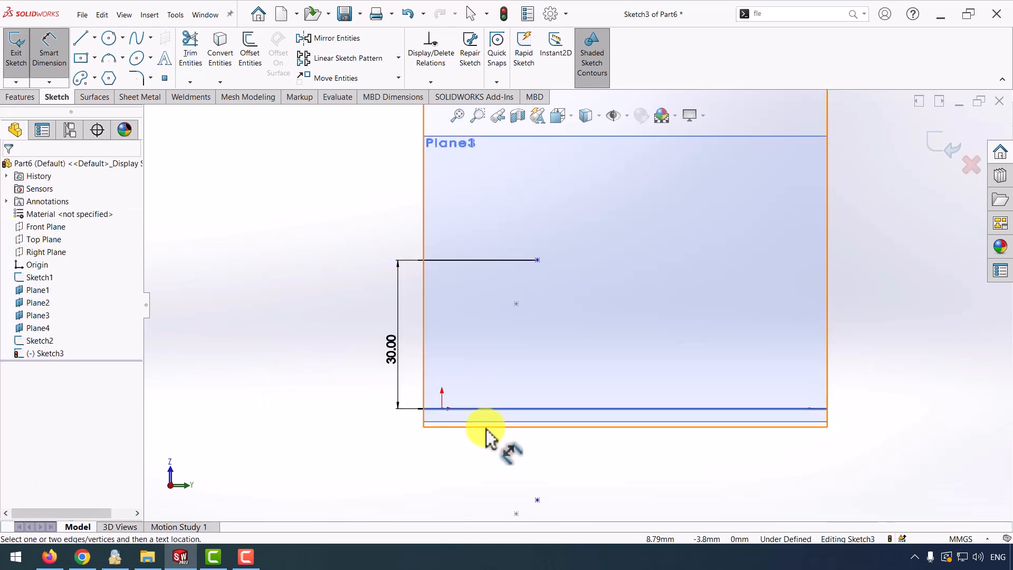
{"action": "left_click", "coordinate": [539, 260]}
{"action": "left_click", "coordinate": [593, 323]}
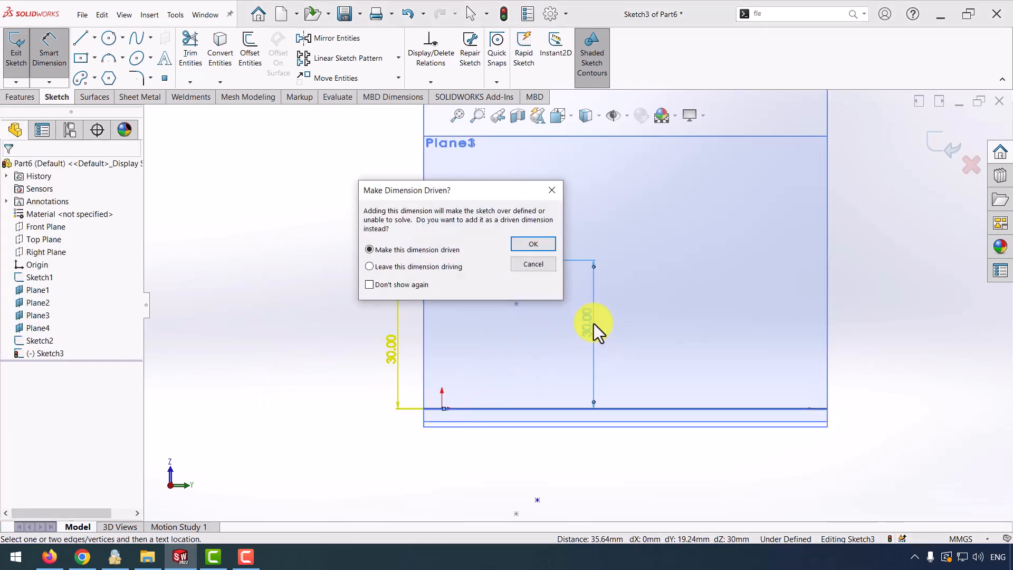
{"action": "key", "text": "Escape"}
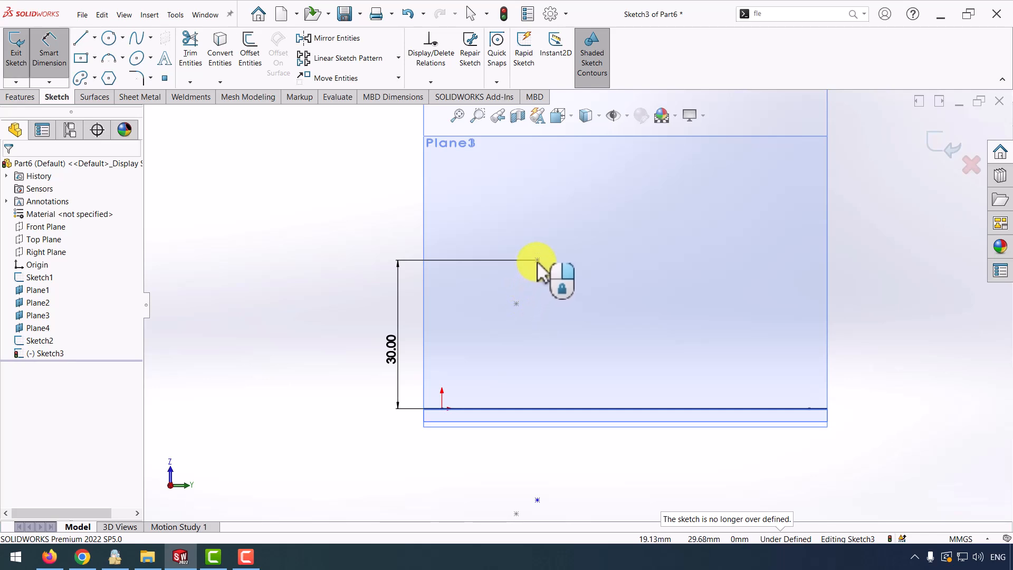
{"action": "key", "text": "Escape"}
Step: Dimension the upper point on Plane2 30 mm horizontally from the origin
{"action": "right_click_drag", "start_coordinate": [594, 331], "coordinate": [622, 254]}
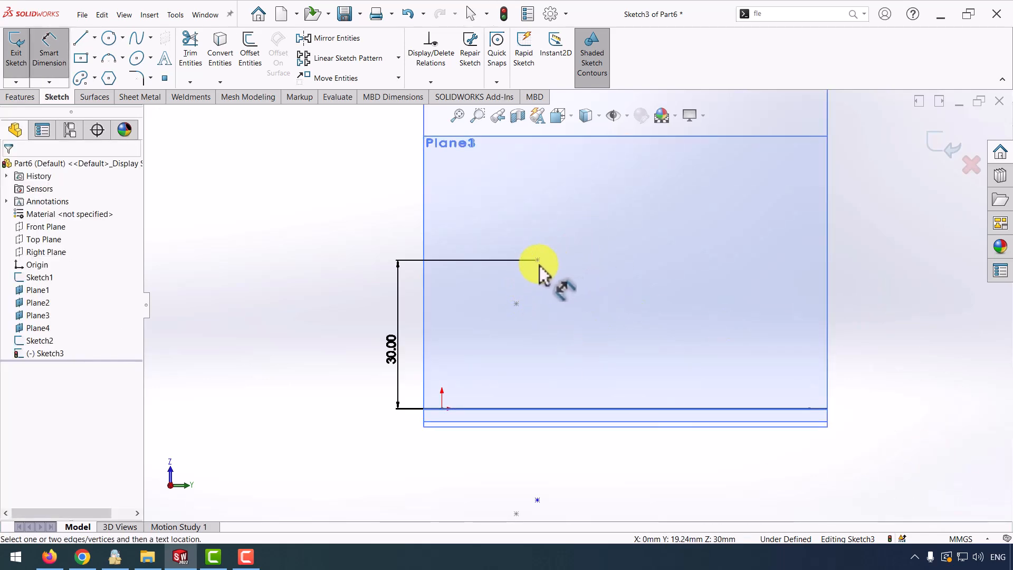
{"action": "left_click", "coordinate": [537, 261]}
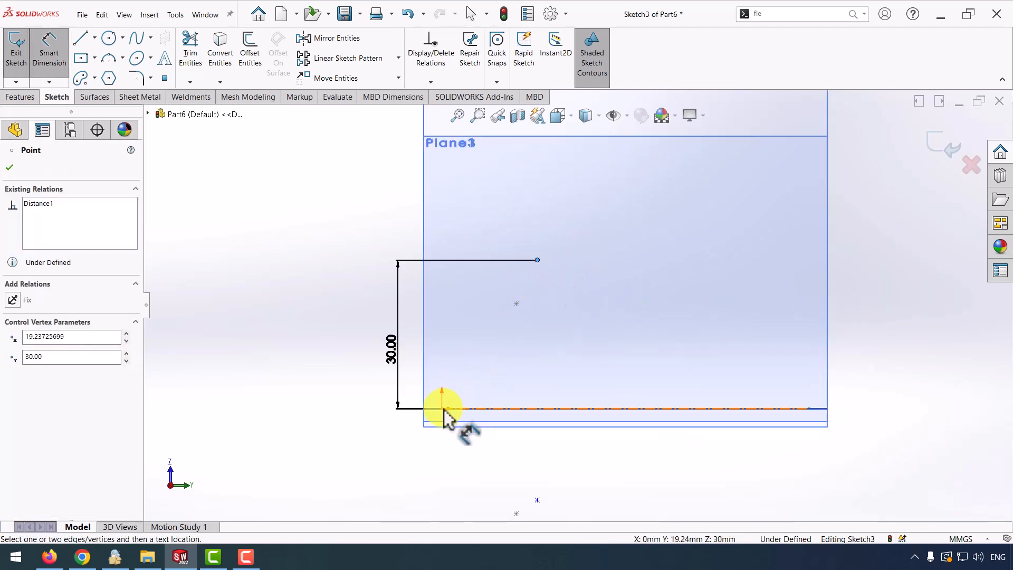
{"action": "left_click", "coordinate": [442, 408]}
{"action": "left_click", "coordinate": [471, 466]}
{"action": "type", "text": "30"}
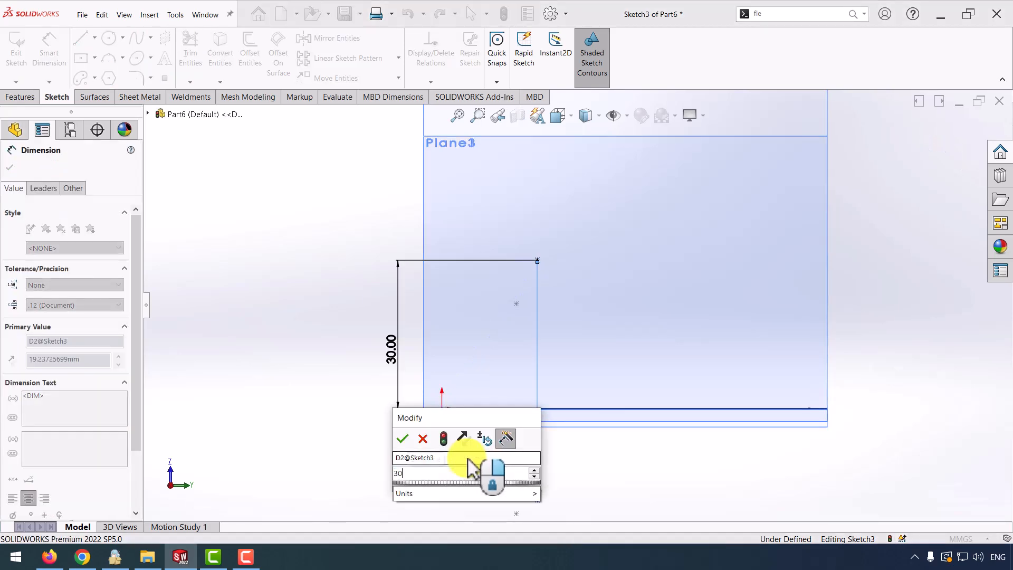
{"action": "key", "text": "Return"}
{"action": "key", "text": "Escape"}
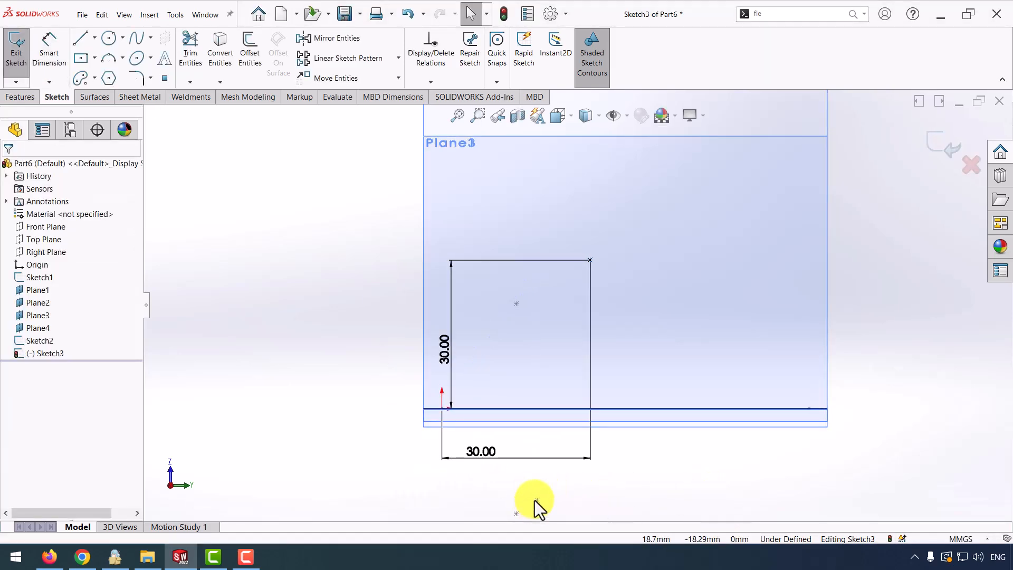
Step: Align the two points of the Plane2 sketch vertically
{"action": "left_click", "coordinate": [537, 500]}
{"action": "left_click", "coordinate": [591, 261], "text": "ctrl"}
{"action": "left_click", "coordinate": [631, 214]}
{"action": "left_click", "coordinate": [718, 451]}
Step: Dimension the lower point on Plane2 30 mm vertically from the origin
{"action": "right_click_drag", "start_coordinate": [718, 451], "coordinate": [684, 340]}
{"action": "left_click", "coordinate": [589, 500]}
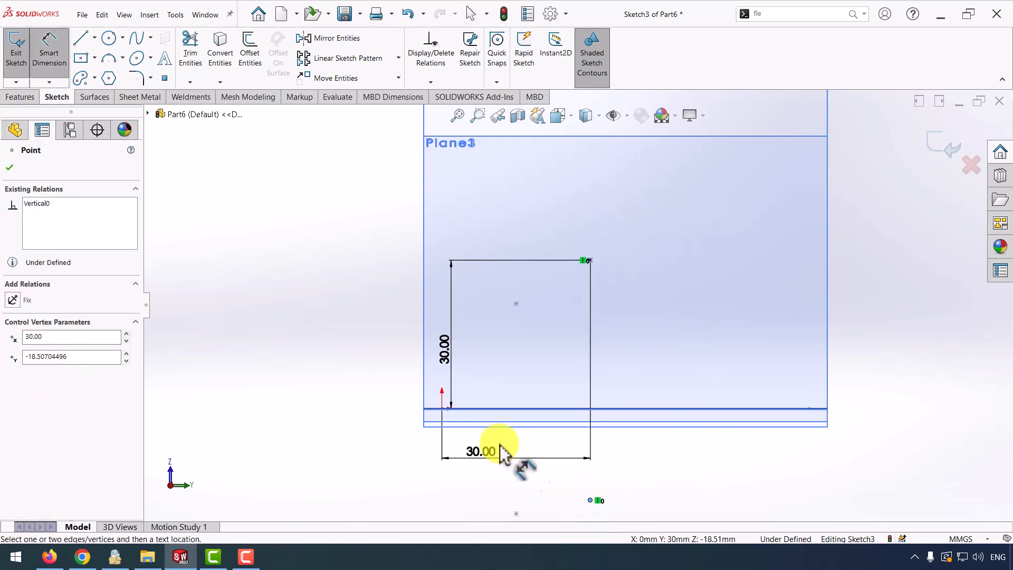
{"action": "left_click", "coordinate": [441, 409]}
{"action": "left_click", "coordinate": [385, 416]}
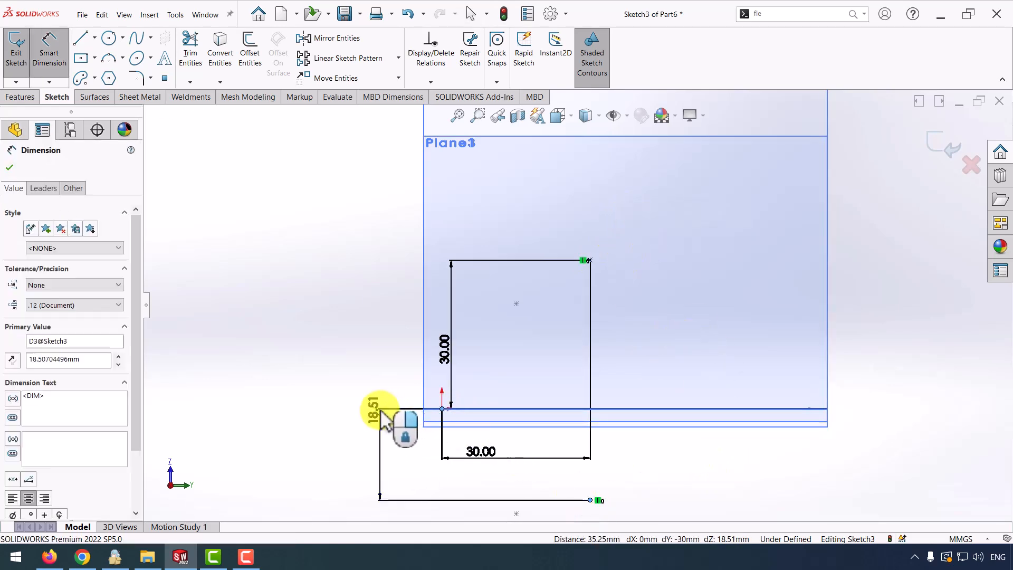
{"action": "type", "text": "30"}
{"action": "key", "text": "Return"}
{"action": "scroll", "coordinate": [710, 372], "scroll_direction": "up", "scroll_amount": 3}
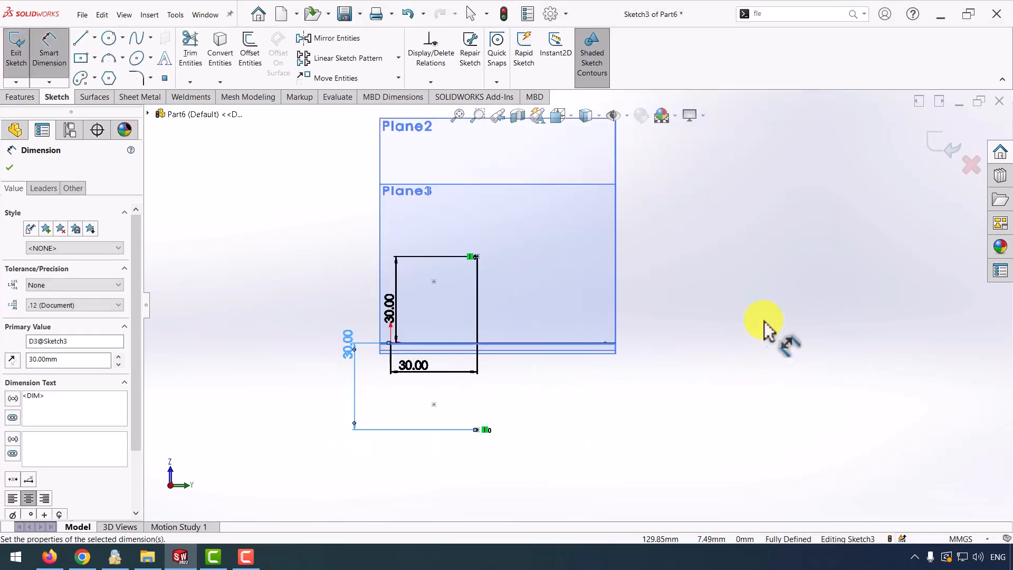
Step: Close the Plane2 sketch and place two points in a new Plane3 sketch, one about 37 mm above the origin and one below it
{"action": "key", "text": "Escape"}
{"action": "left_click", "coordinate": [941, 145]}
{"action": "mouse_move", "coordinate": [402, 328]}
{"action": "middle_mouse_down"}
{"action": "mouse_move", "coordinate": [459, 340]}
{"action": "mouse_move", "coordinate": [594, 252]}
{"action": "middle_mouse_up"}
{"action": "left_click", "coordinate": [594, 252]}
{"action": "left_click", "coordinate": [652, 220]}
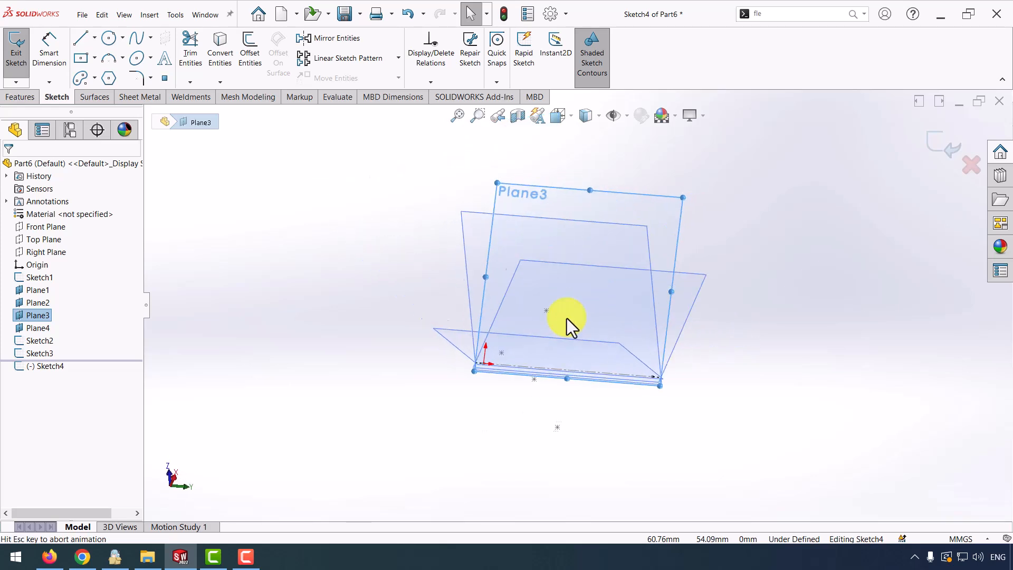
{"action": "left_click", "coordinate": [164, 78]}
{"action": "scroll", "coordinate": [554, 306], "scroll_direction": "down", "scroll_amount": 1}
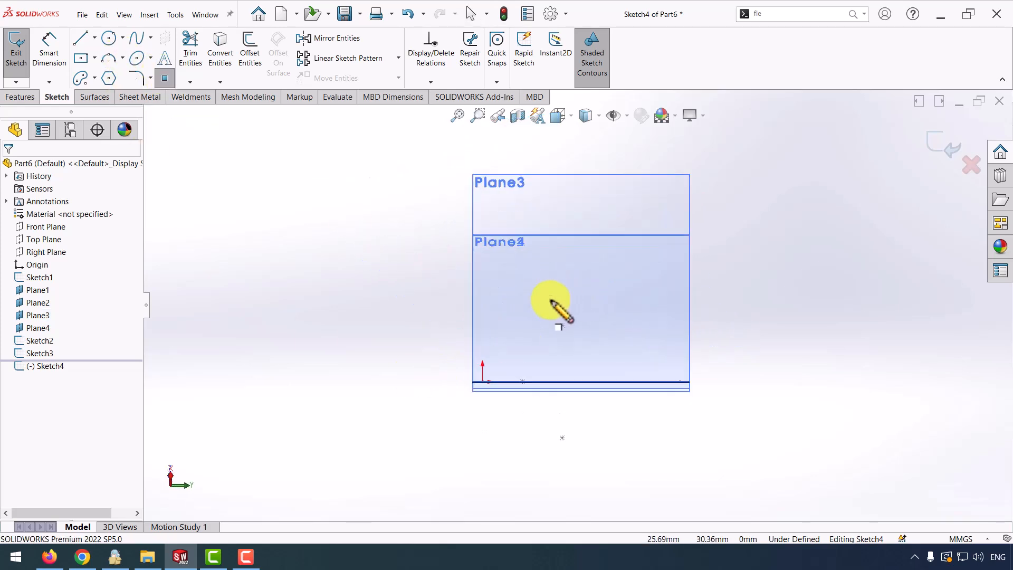
{"action": "left_click", "coordinate": [541, 282]}
{"action": "key", "text": "Escape"}
Step: Dimension the upper point on Plane3 30 mm vertically from the origin
{"action": "right_click_drag", "start_coordinate": [567, 490], "coordinate": [600, 335]}
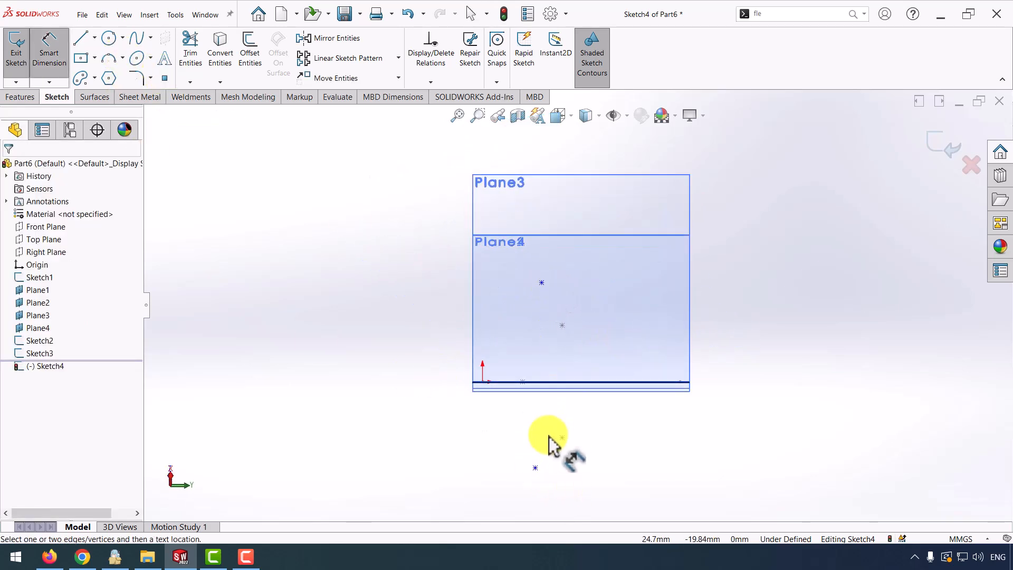
{"action": "left_click", "coordinate": [542, 283]}
{"action": "left_click", "coordinate": [482, 382]}
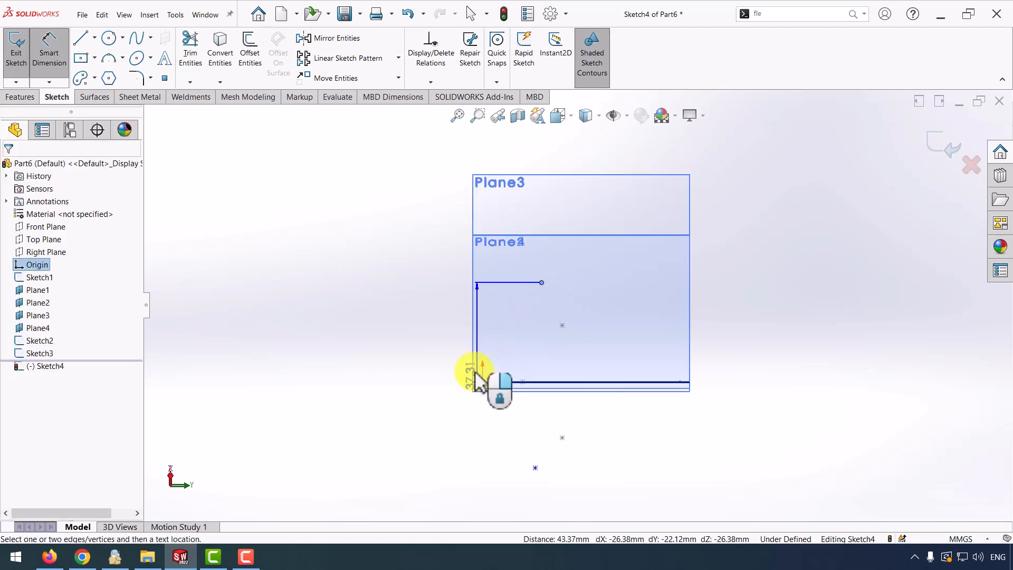
{"action": "left_click", "coordinate": [448, 346]}
{"action": "type", "text": "30"}
{"action": "key", "text": "Return"}
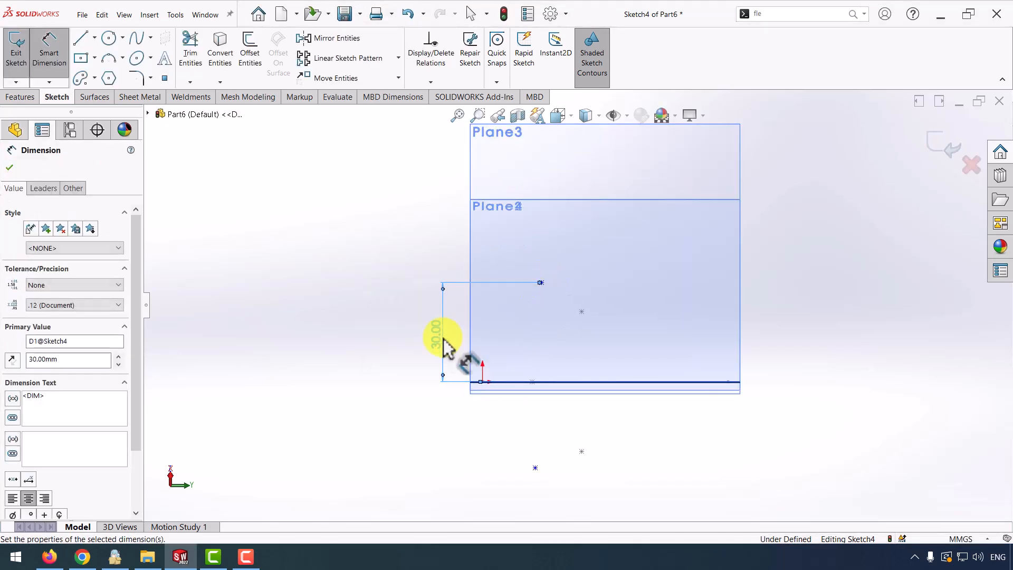
Step: Dimension the upper point on Plane3 15 mm horizontally from the origin
{"action": "left_click", "coordinate": [543, 283]}
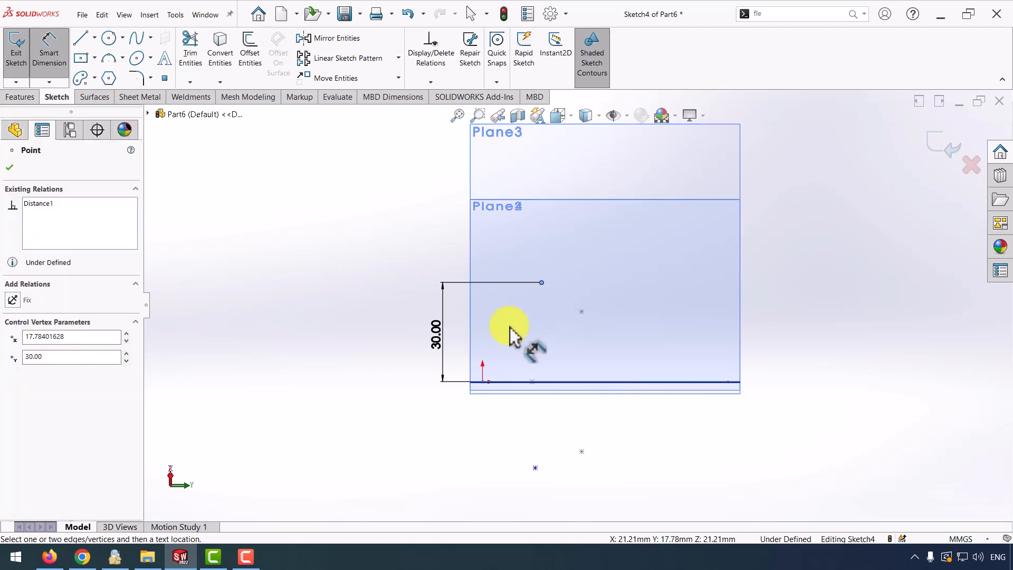
{"action": "left_click", "coordinate": [482, 382]}
{"action": "left_click", "coordinate": [508, 264]}
{"action": "type", "text": "15"}
{"action": "key", "text": "Return"}
{"action": "key", "text": "Escape"}
{"action": "key", "text": "Escape"}
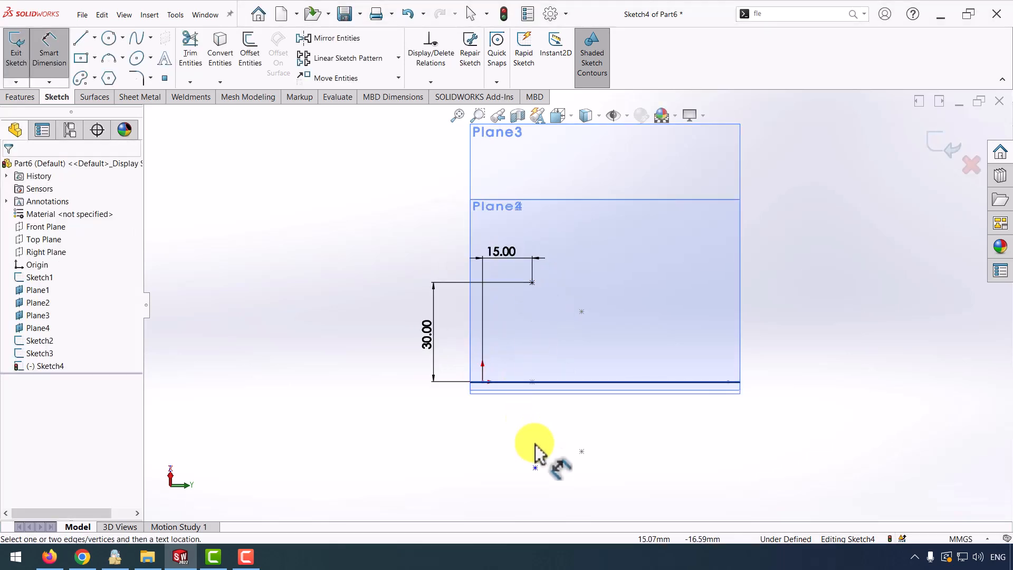
Step: Align the two points of the Plane3 sketch with a vertical relation
{"action": "left_click", "coordinate": [532, 282]}
{"action": "left_click", "coordinate": [532, 283], "text": "ctrl"}
{"action": "left_click", "coordinate": [579, 235]}
{"action": "left_click", "coordinate": [477, 450]}
Step: Dimension the lower point on Plane3 30 mm vertically from the origin and exit the sketch
{"action": "key", "text": "d"}
{"action": "left_click", "coordinate": [531, 468]}
{"action": "left_click", "coordinate": [482, 382]}
{"action": "left_click", "coordinate": [419, 422]}
{"action": "type", "text": "30"}
{"action": "key", "text": "Return"}
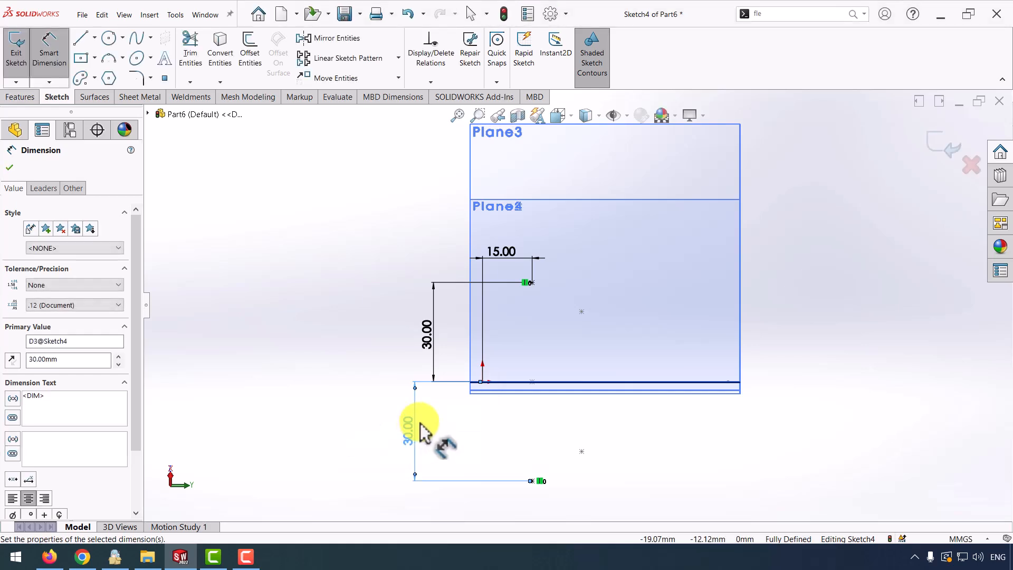
{"action": "left_click", "coordinate": [944, 139]}
Step: Place two points in a new sketch on Plane4, about 34 mm above and about 34 mm below the origin
{"action": "middle_click_drag", "start_coordinate": [819, 267], "coordinate": [710, 315]}
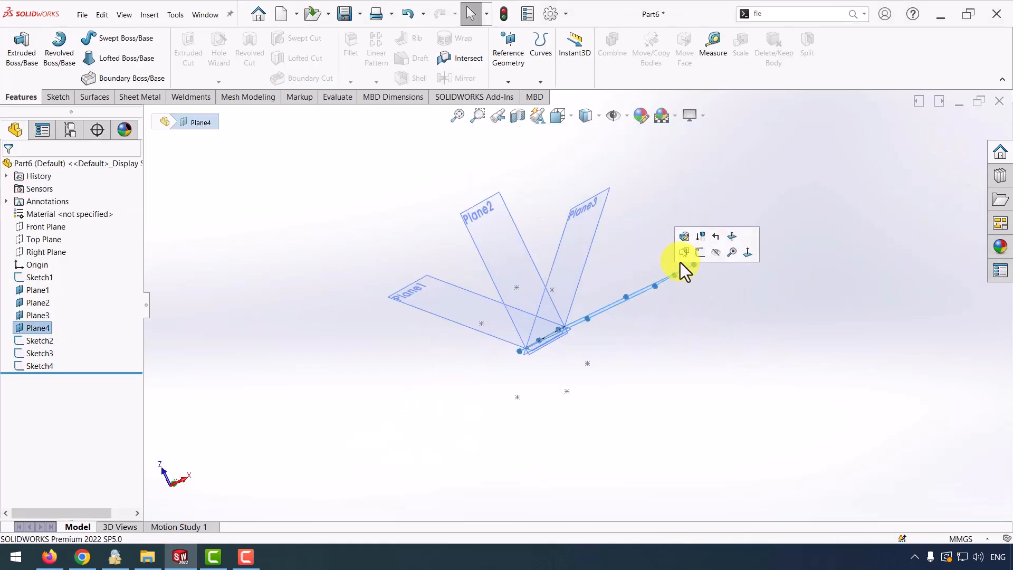
{"action": "left_click", "coordinate": [702, 252]}
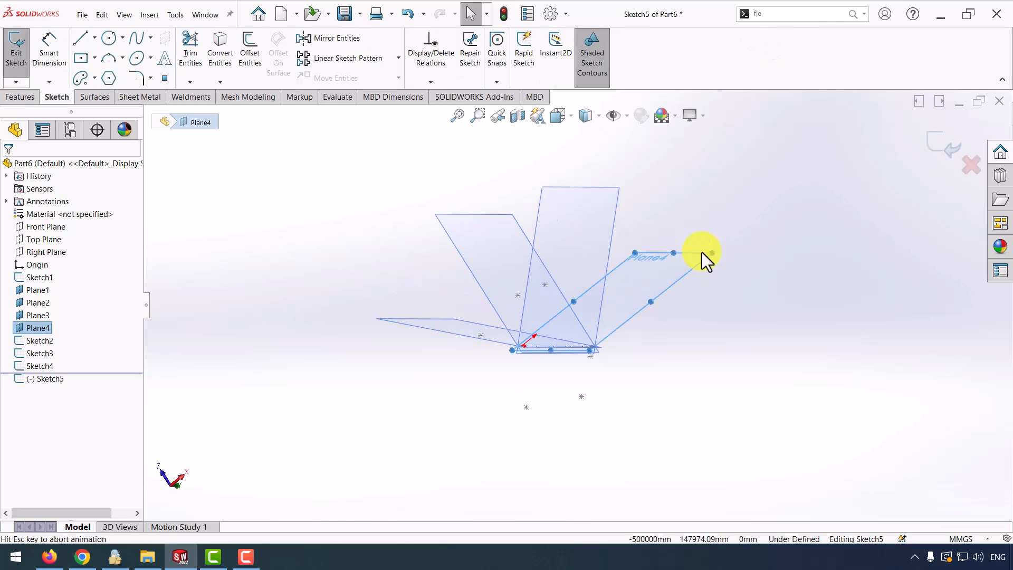
{"action": "left_click", "coordinate": [165, 75]}
{"action": "left_click", "coordinate": [539, 246]}
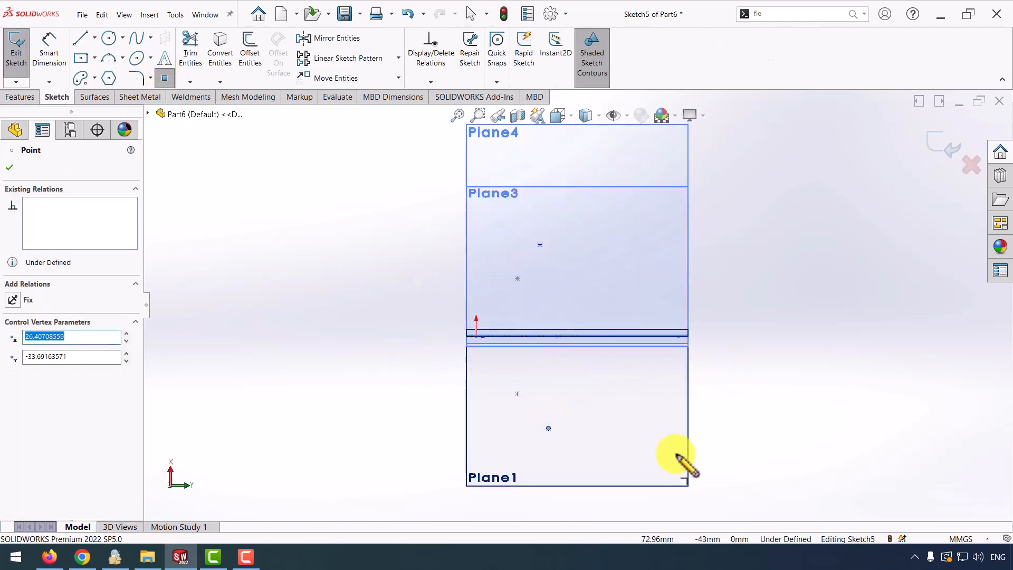
{"action": "key", "text": "Escape"}
Step: Dimension the upper point on Plane4 30 mm vertically from the origin
{"action": "right_click_drag", "start_coordinate": [741, 478], "coordinate": [742, 304]}
{"action": "left_click", "coordinate": [539, 244]}
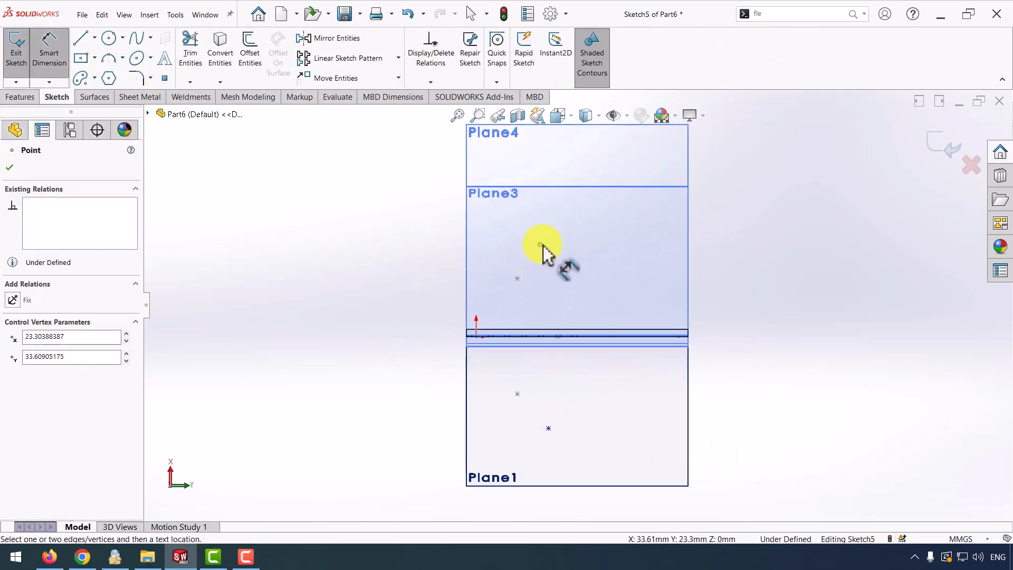
{"action": "left_click", "coordinate": [476, 334]}
{"action": "left_click", "coordinate": [441, 300]}
{"action": "type", "text": "30"}
{"action": "key", "text": "Return"}
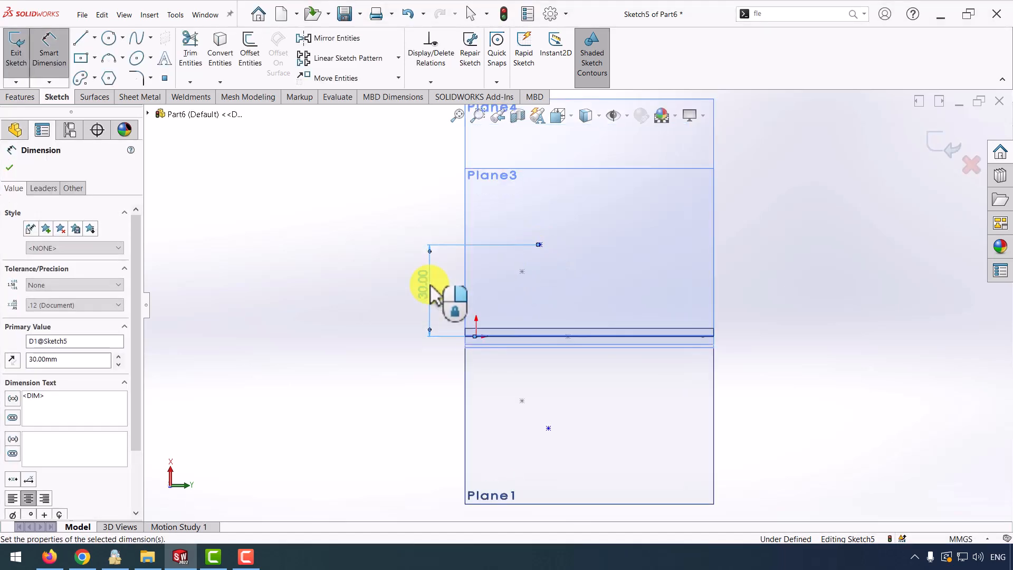
{"action": "left_click", "coordinate": [388, 342]}
Step: Dimension the upper point on Plane4 30 mm horizontally from the origin
{"action": "left_click", "coordinate": [540, 244]}
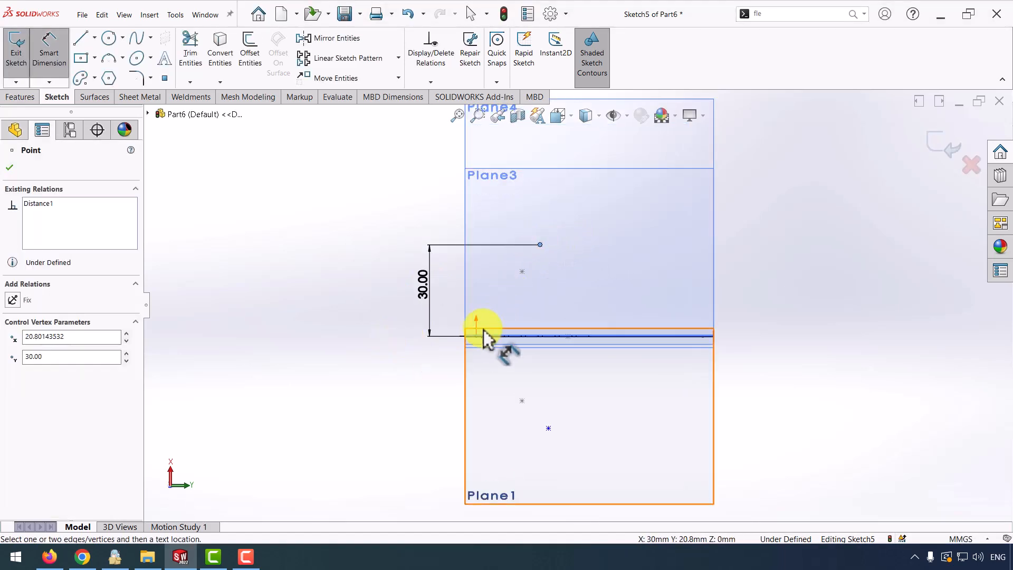
{"action": "left_click", "coordinate": [476, 336]}
{"action": "left_click", "coordinate": [498, 237]}
{"action": "type", "text": "30"}
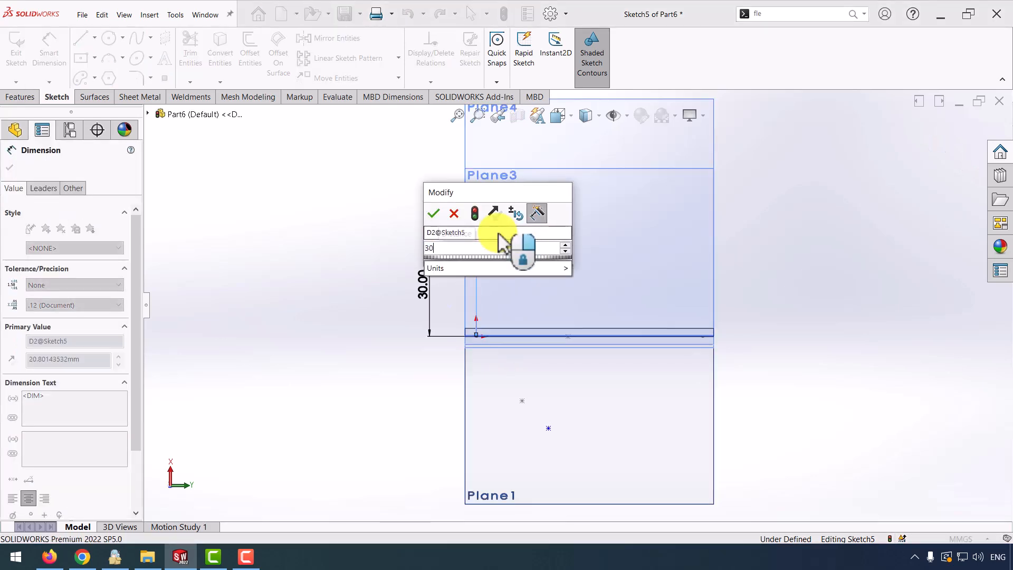
{"action": "key", "text": "Return"}
{"action": "left_click", "coordinate": [449, 412]}
Step: Dimension the lower point on Plane4 30 mm vertically from the origin
{"action": "left_click", "coordinate": [549, 427]}
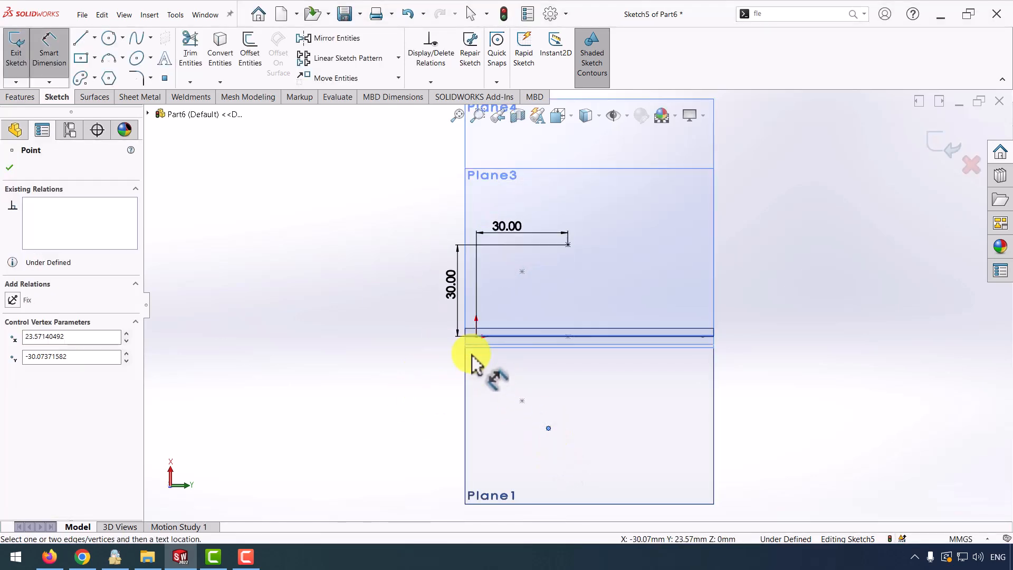
{"action": "left_click", "coordinate": [476, 336]}
{"action": "left_click", "coordinate": [385, 391]}
{"action": "type", "text": "30"}
{"action": "key", "text": "Return"}
Step: Align the two points of the Plane4 sketch with a vertical relation and exit the sketch
{"action": "left_click", "coordinate": [549, 428]}
{"action": "left_click", "coordinate": [567, 244], "text": "ctrl"}
{"action": "left_click", "coordinate": [616, 207]}
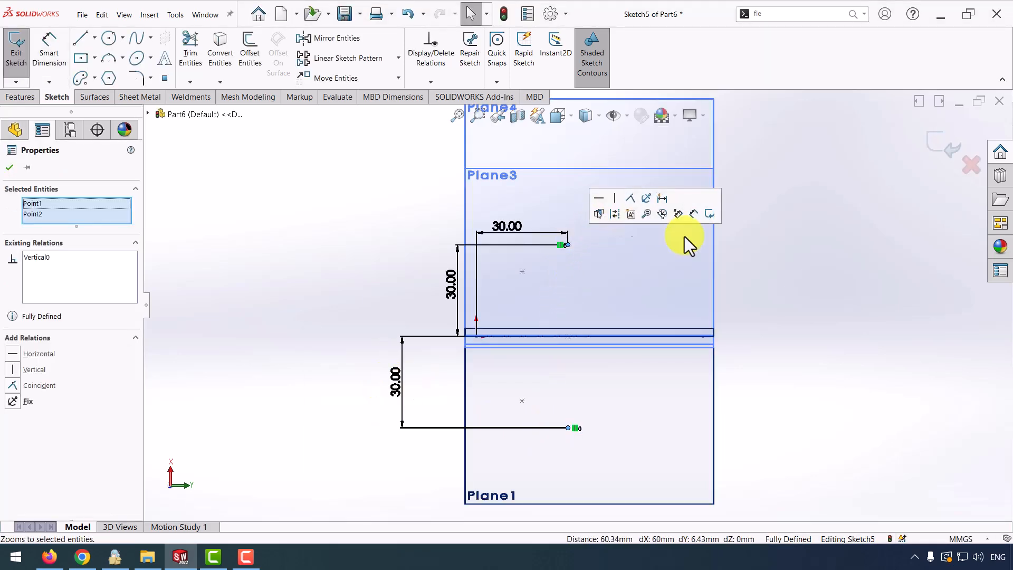
{"action": "left_click", "coordinate": [884, 229]}
{"action": "left_click", "coordinate": [942, 143]}
{"action": "middle_click_drag", "start_coordinate": [269, 345], "coordinate": [490, 327]}
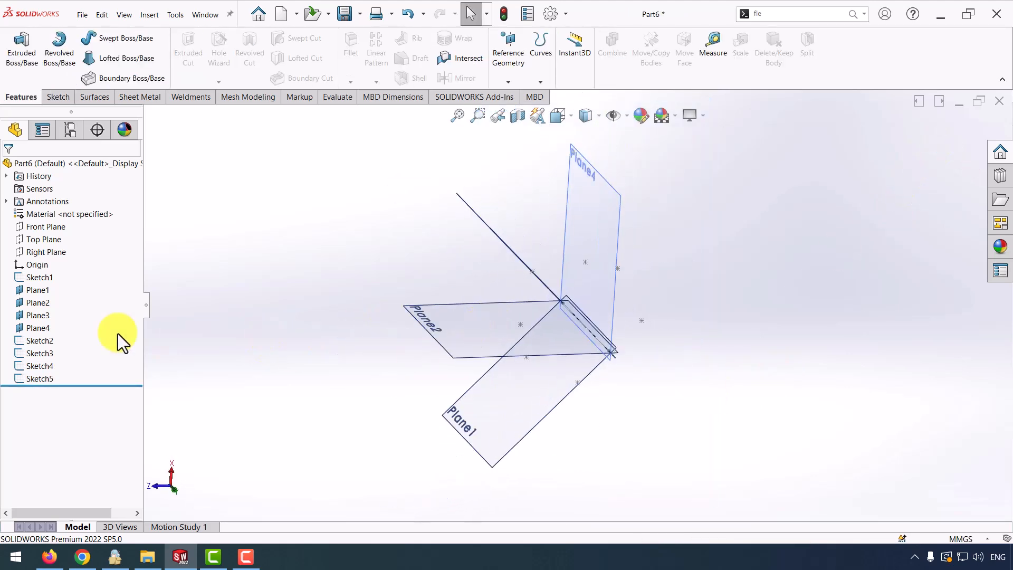
Step: Hide the four reference planes, Plane1 through Plane4
{"action": "left_click", "coordinate": [47, 290]}
{"action": "left_click", "coordinate": [37, 328], "text": "shift"}
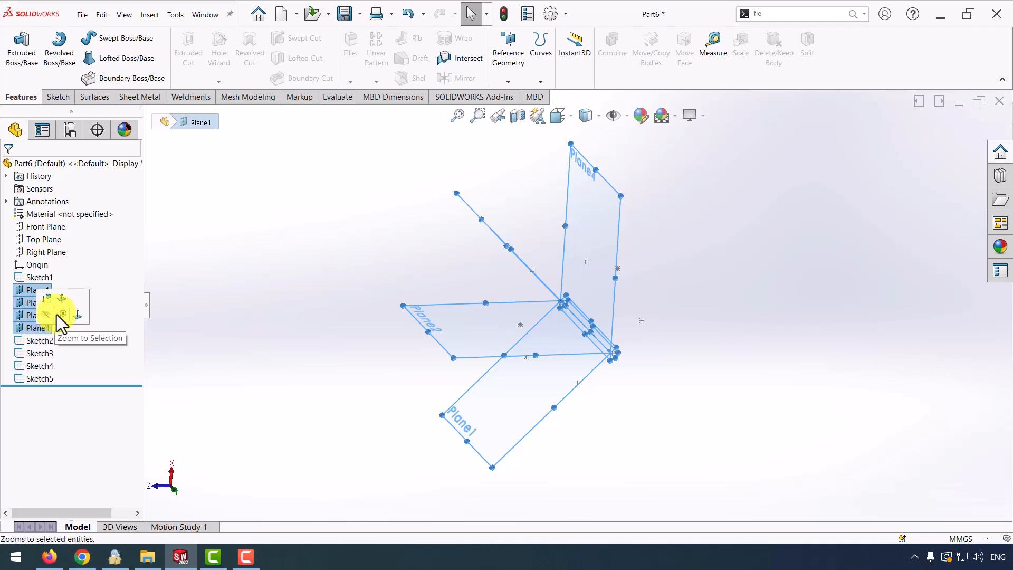
{"action": "left_click", "coordinate": [46, 313]}
Step: Draw a closed spline through the eight sketch points around the axis in a new 3D sketch, then exit the sketch
{"action": "left_click", "coordinate": [45, 96]}
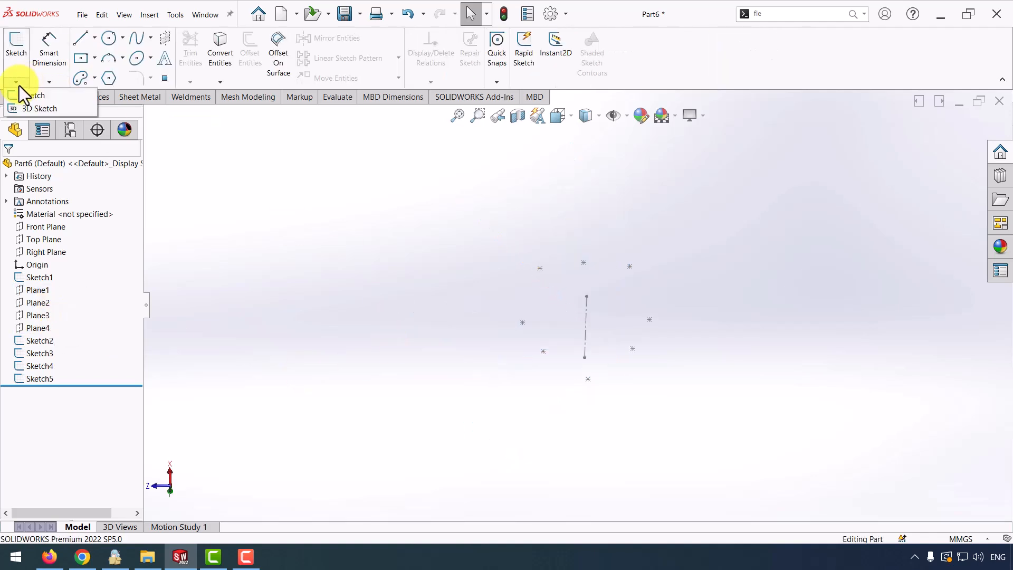
{"action": "left_click", "coordinate": [39, 109]}
{"action": "left_click", "coordinate": [136, 37]}
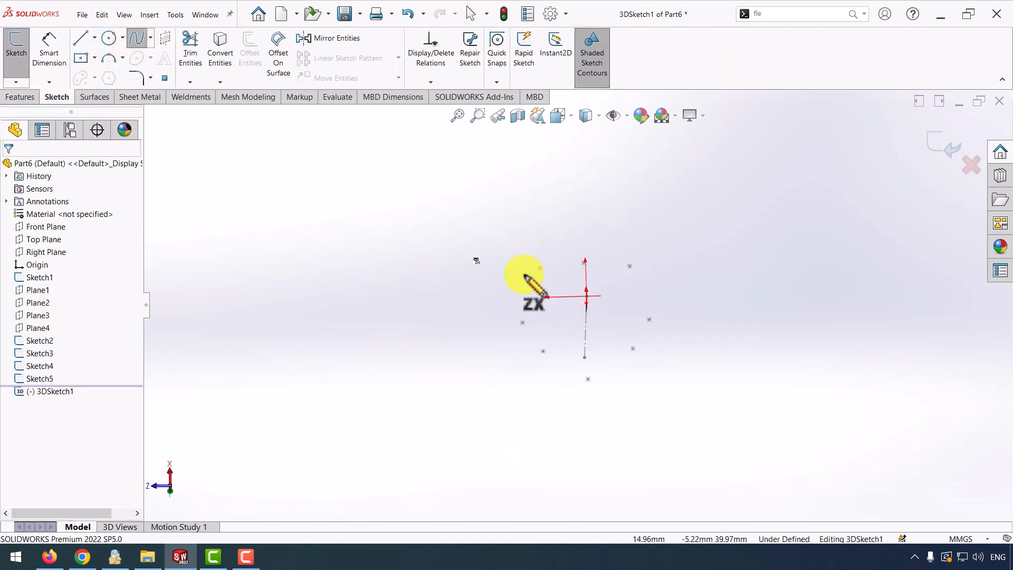
{"action": "middle_click_drag", "start_coordinate": [653, 351], "coordinate": [633, 373]}
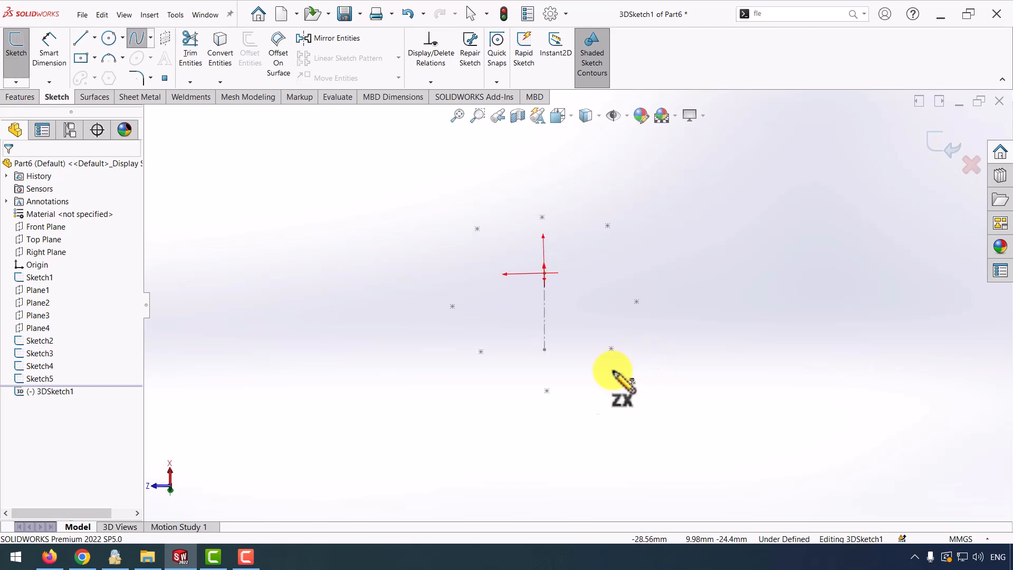
{"action": "left_click", "coordinate": [547, 391]}
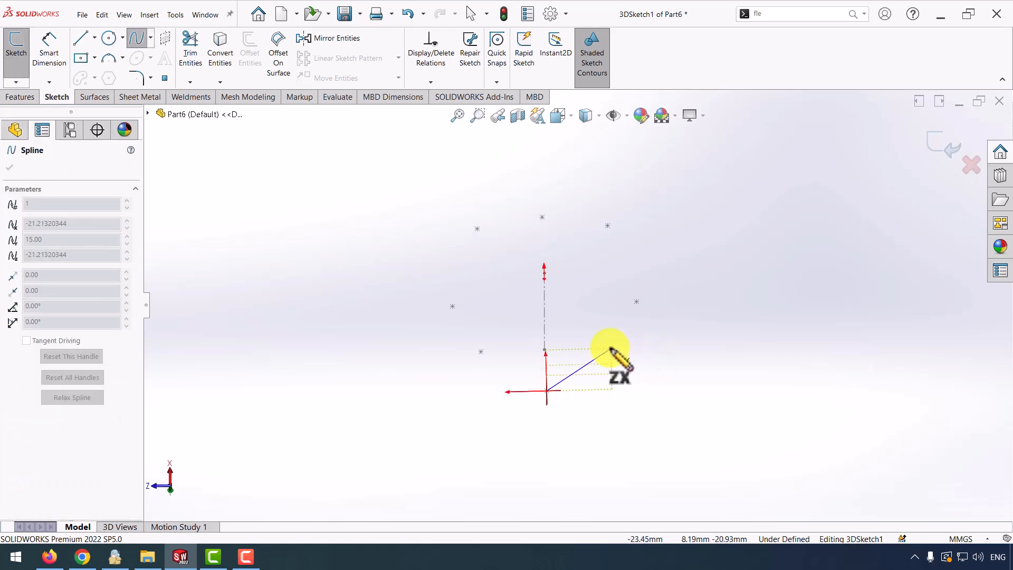
{"action": "left_click", "coordinate": [636, 302]}
{"action": "left_click", "coordinate": [607, 226]}
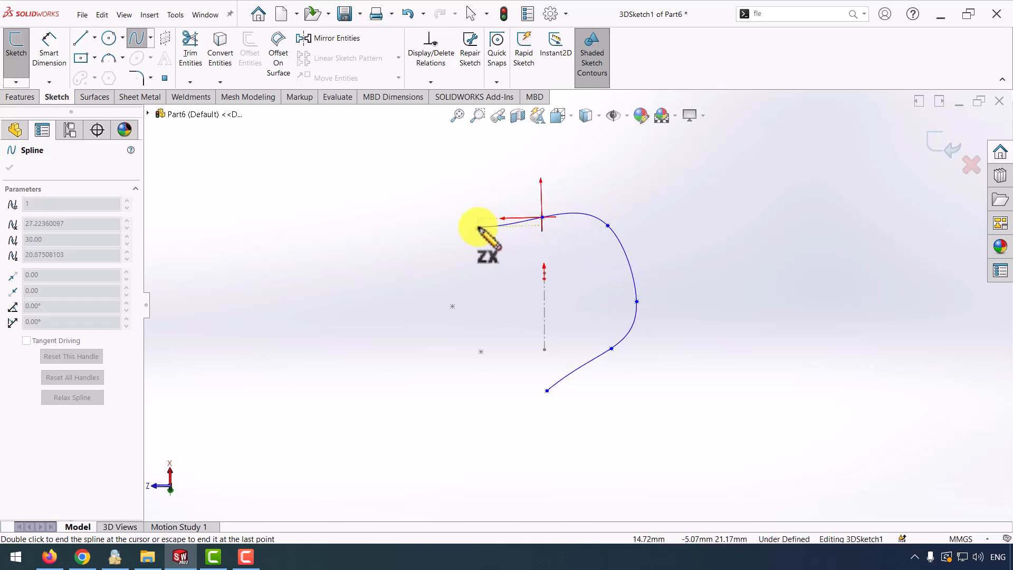
{"action": "left_click", "coordinate": [478, 229]}
{"action": "left_click", "coordinate": [452, 306]}
{"action": "left_click", "coordinate": [480, 352]}
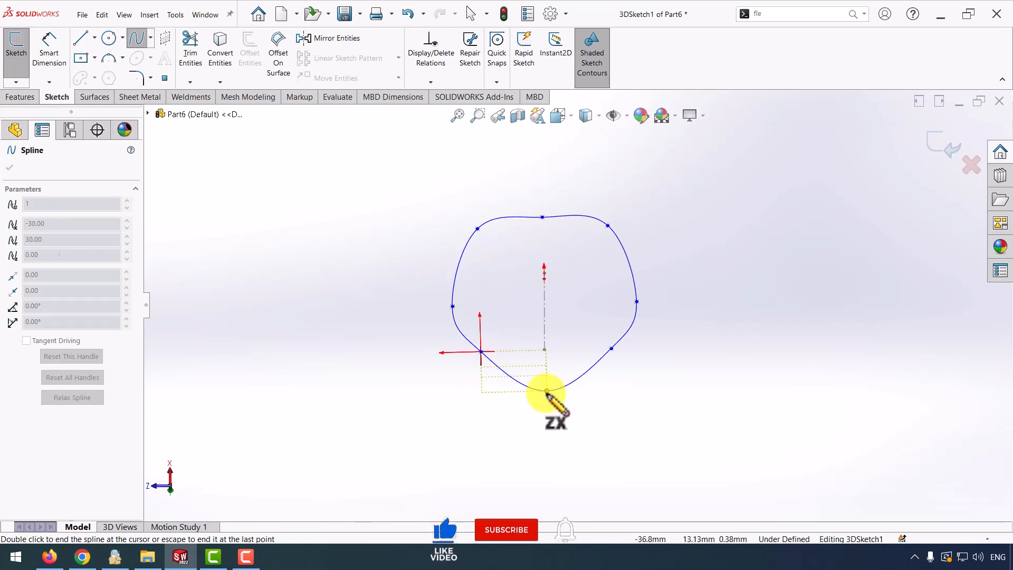
{"action": "left_click", "coordinate": [547, 391]}
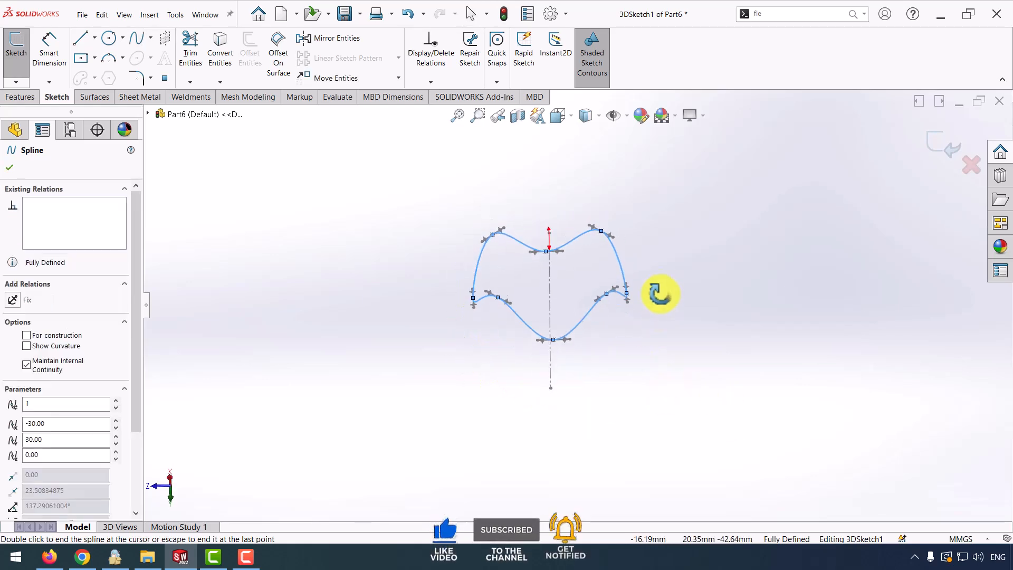
{"action": "key", "text": "Escape"}
{"action": "left_click", "coordinate": [939, 144]}
{"action": "left_click", "coordinate": [829, 241]}
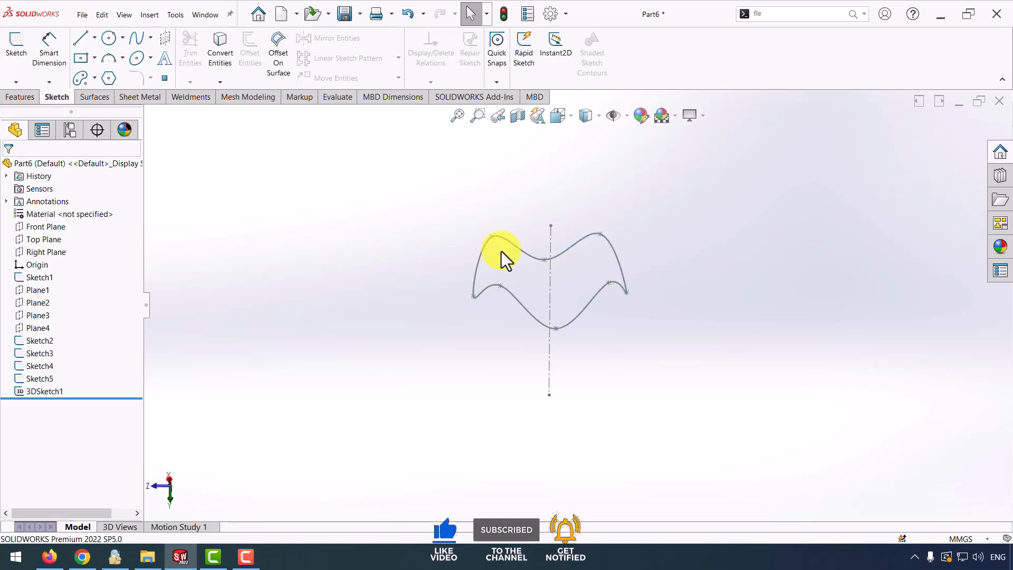
Step: Create a Filled Surface bounded by the closed 3D spline, with Contact as the edge setting
{"action": "left_click", "coordinate": [95, 97]}
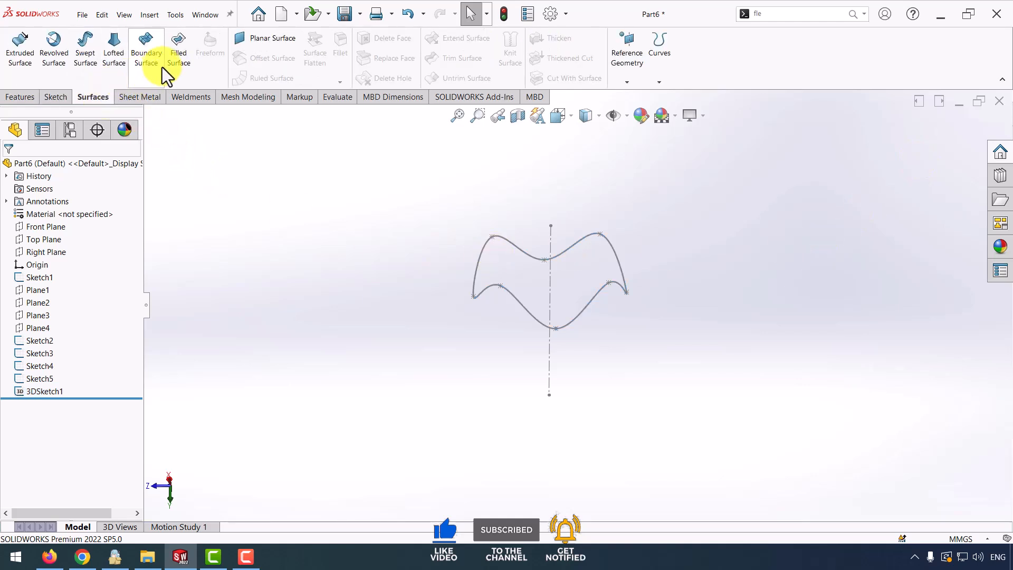
{"action": "left_click", "coordinate": [176, 58]}
{"action": "left_click", "coordinate": [522, 254]}
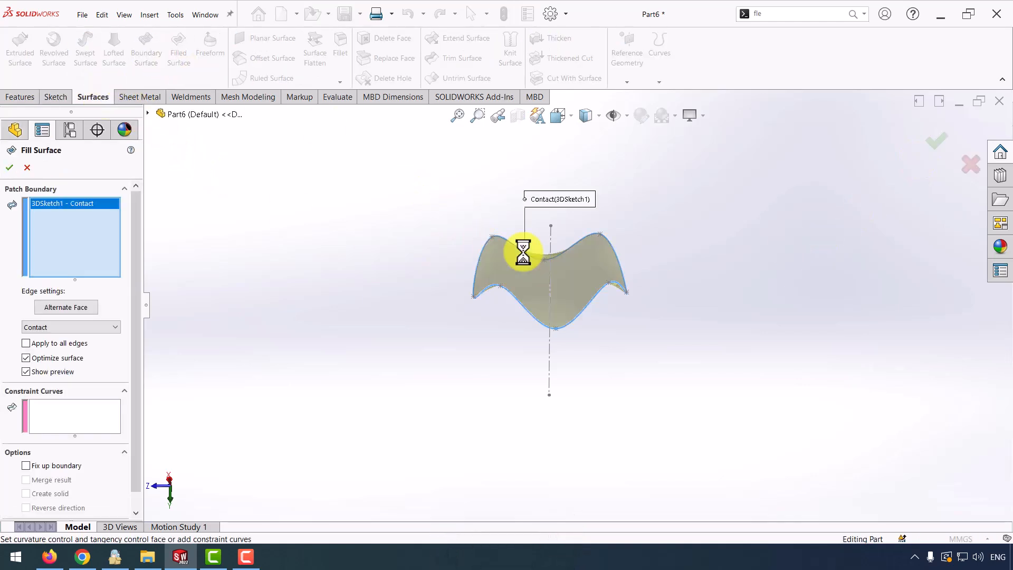
{"action": "right_click", "coordinate": [526, 261]}
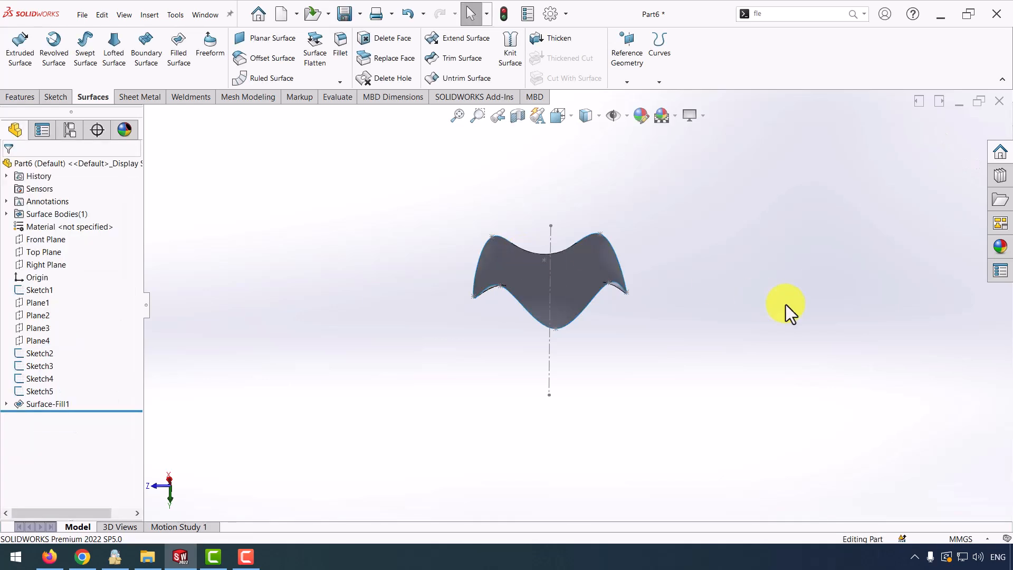
Step: Make one copy of the filled surface body in place with Move/Copy Body, without translation or rotation
{"action": "left_click", "coordinate": [8, 98]}
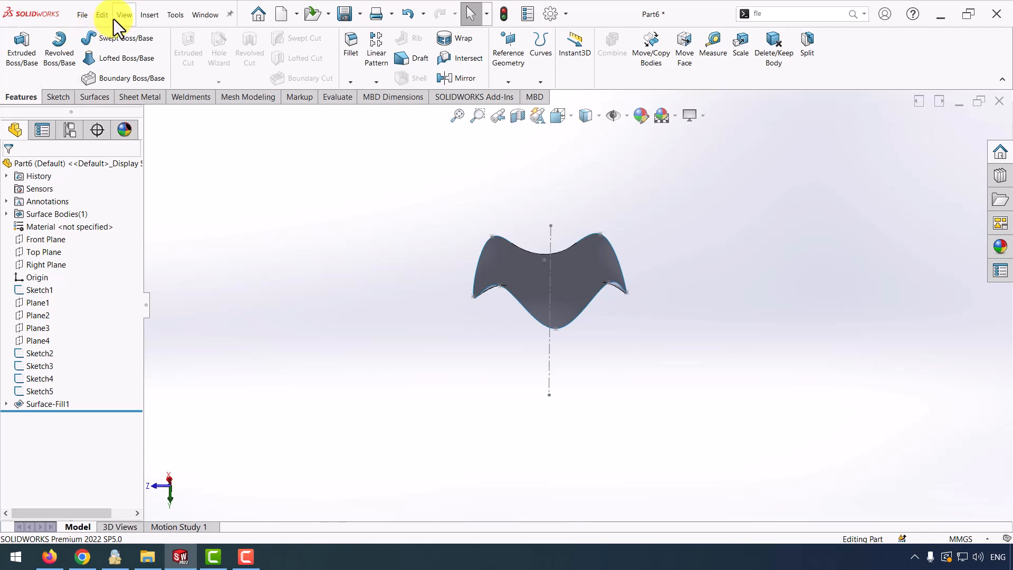
{"action": "left_click", "coordinate": [143, 15]}
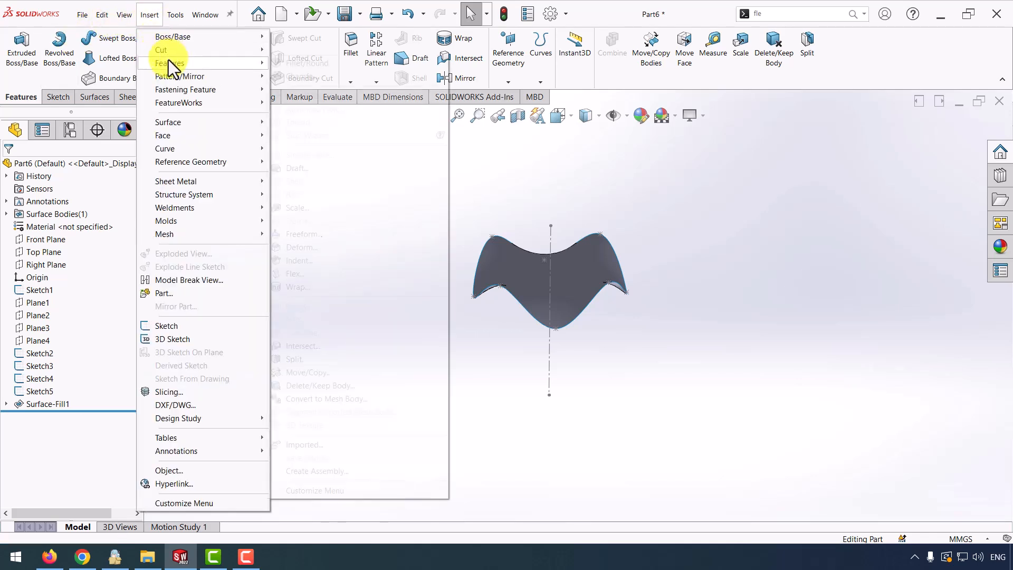
{"action": "mouse_move", "coordinate": [169, 59]}
{"action": "left_click", "coordinate": [312, 372]}
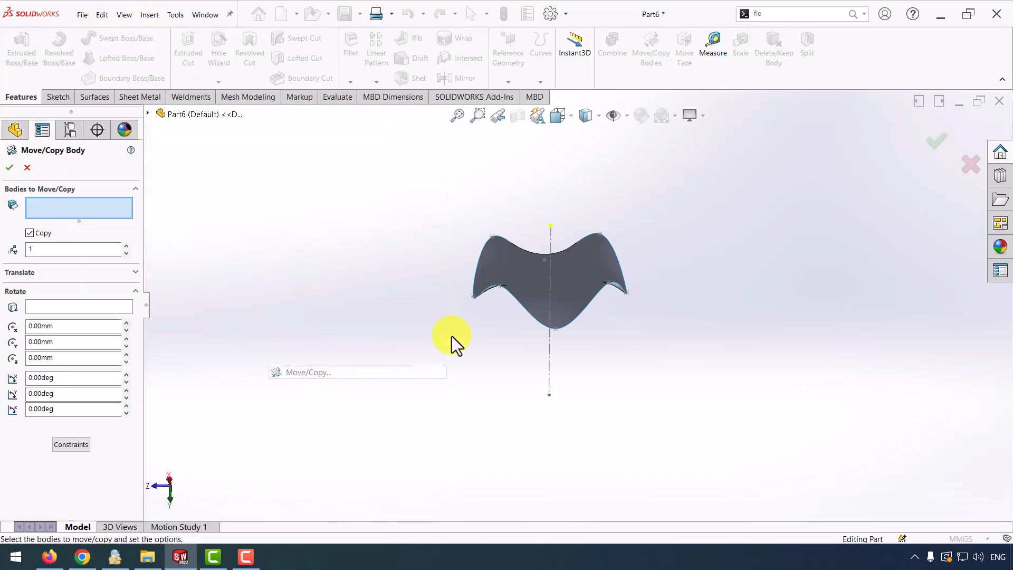
{"action": "left_click", "coordinate": [514, 283]}
{"action": "left_click", "coordinate": [49, 236]}
{"action": "left_click", "coordinate": [9, 167]}
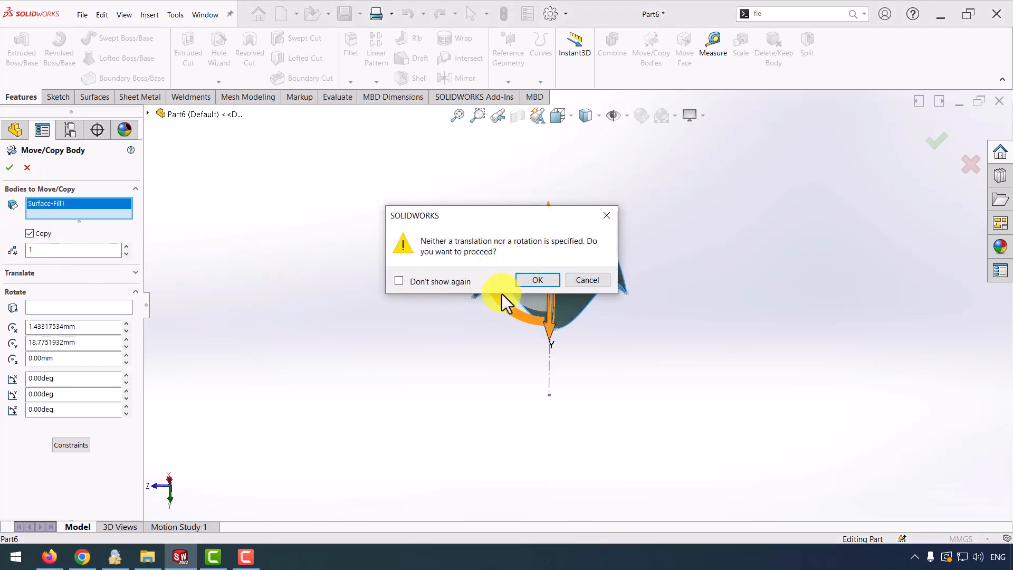
{"action": "left_click", "coordinate": [546, 278]}
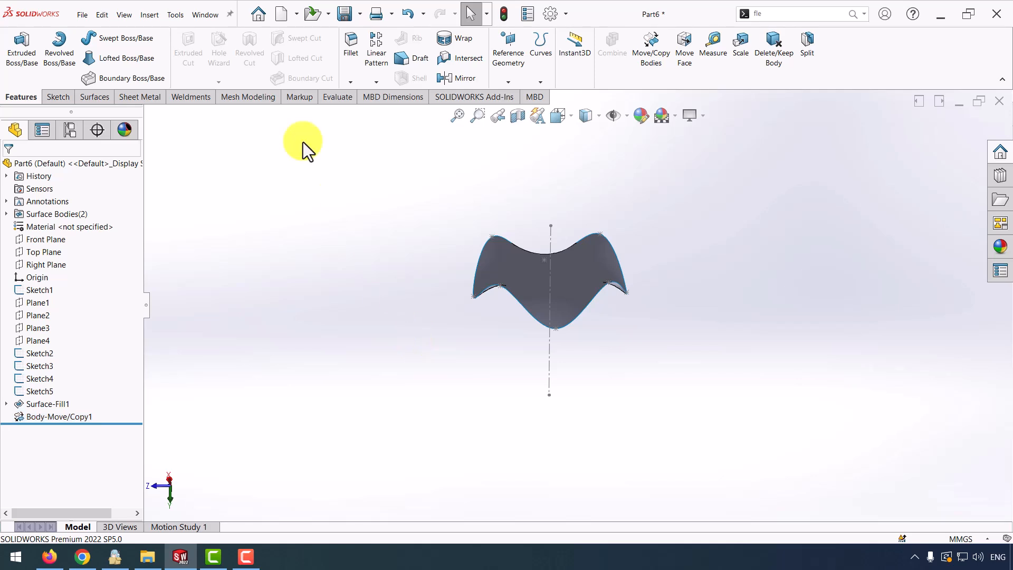
Step: Scale the filled surface body uniformly about its centroid by a factor of 1.5
{"action": "left_click", "coordinate": [150, 15]}
{"action": "mouse_move", "coordinate": [170, 63]}
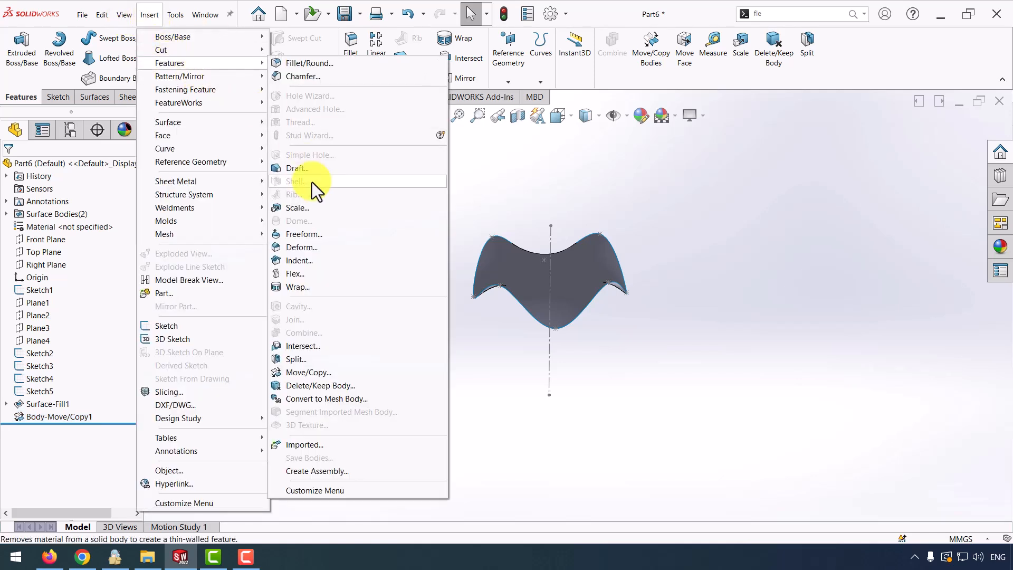
{"action": "left_click", "coordinate": [311, 207]}
{"action": "left_click", "coordinate": [501, 273]}
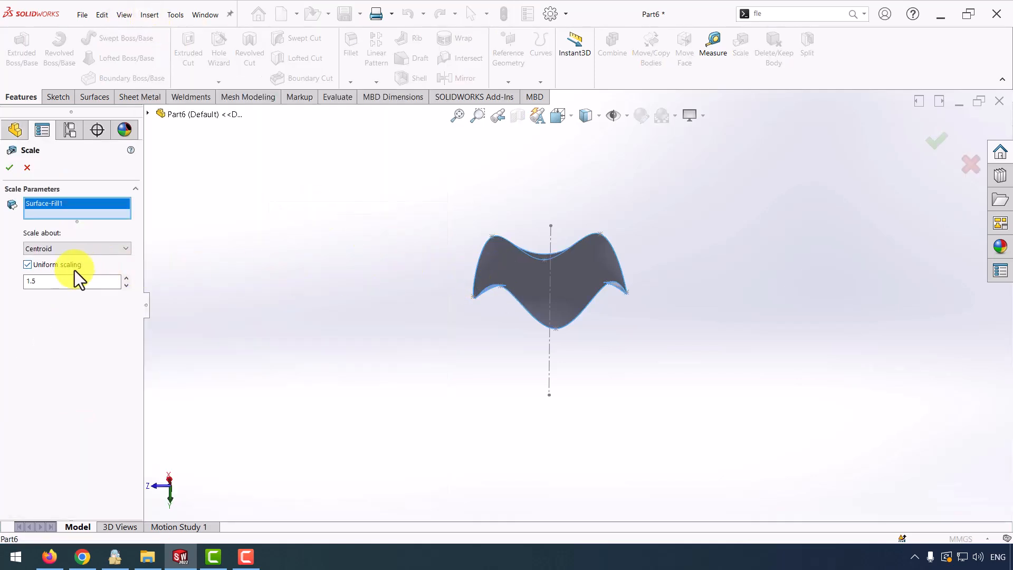
{"action": "left_click", "coordinate": [7, 168]}
{"action": "left_click", "coordinate": [407, 325]}
Step: Convert the outer edge of the scaled surface into a new 3D sketch, then exit the sketch
{"action": "middle_click_drag", "start_coordinate": [449, 299], "coordinate": [455, 323]}
{"action": "left_click", "coordinate": [63, 100]}
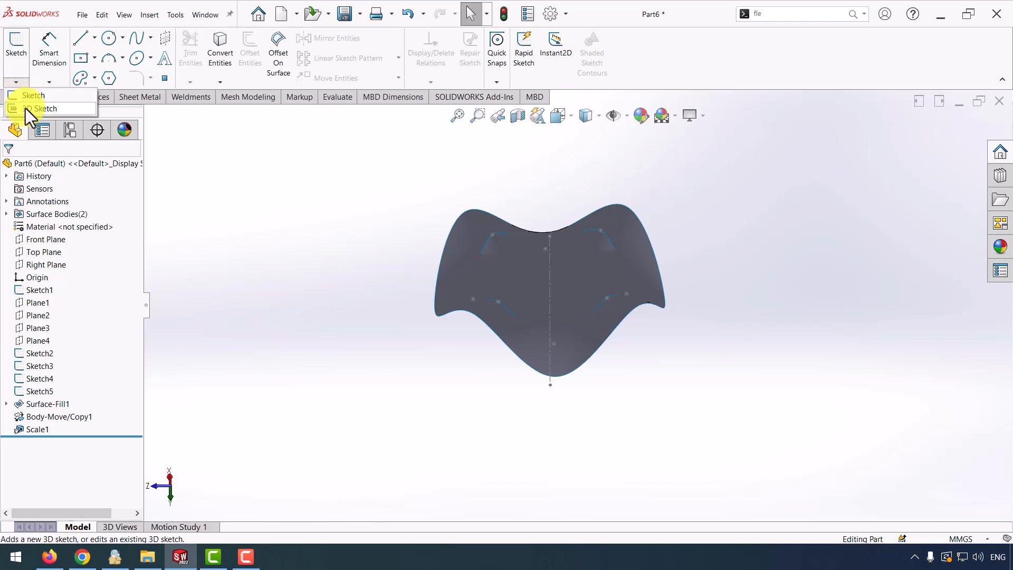
{"action": "left_click", "coordinate": [25, 109]}
{"action": "left_click", "coordinate": [456, 220]}
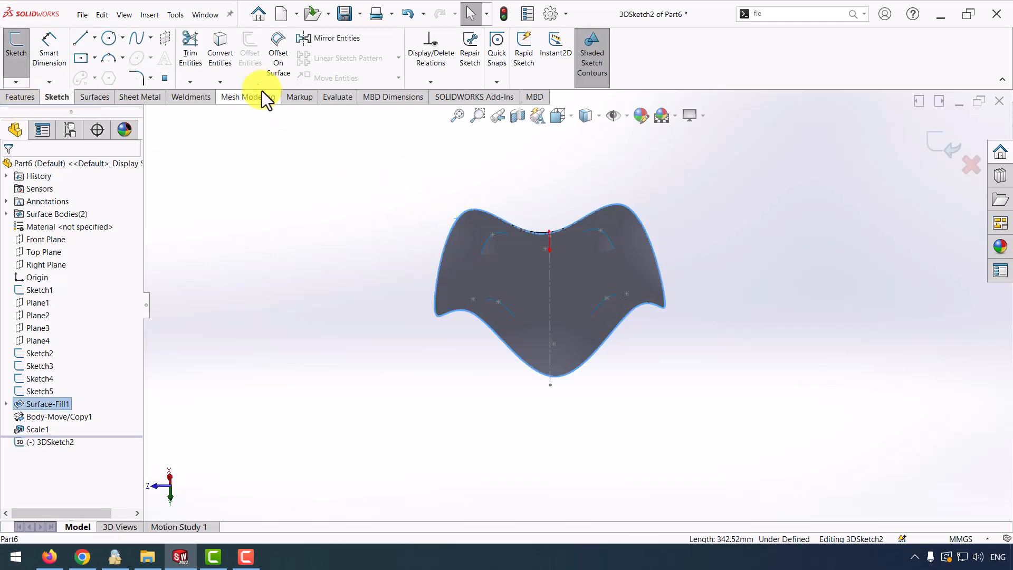
{"action": "left_click", "coordinate": [225, 46]}
{"action": "left_click", "coordinate": [937, 158]}
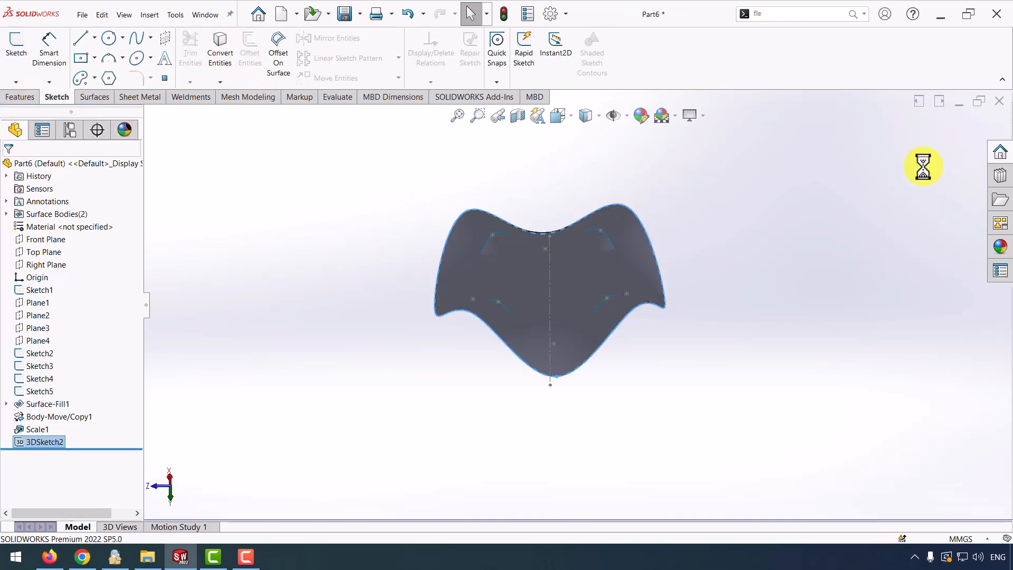
Step: Hide both surface bodies, Body-Move/Copy1 and Scale1
{"action": "left_click", "coordinate": [6, 214]}
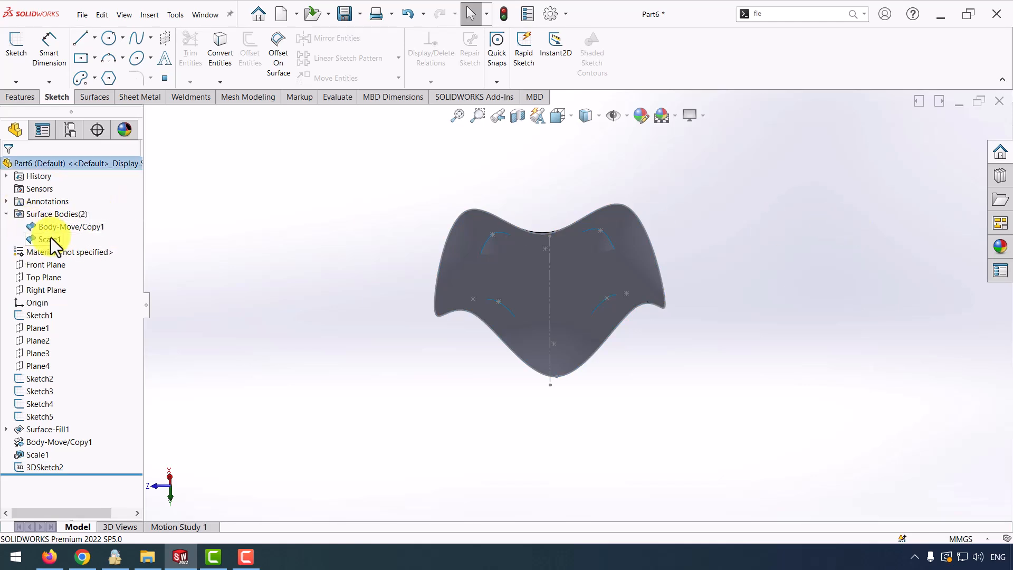
{"action": "left_click", "coordinate": [50, 239]}
{"action": "left_click", "coordinate": [45, 226], "text": "shift"}
{"action": "left_click", "coordinate": [61, 221]}
{"action": "left_click", "coordinate": [58, 226]}
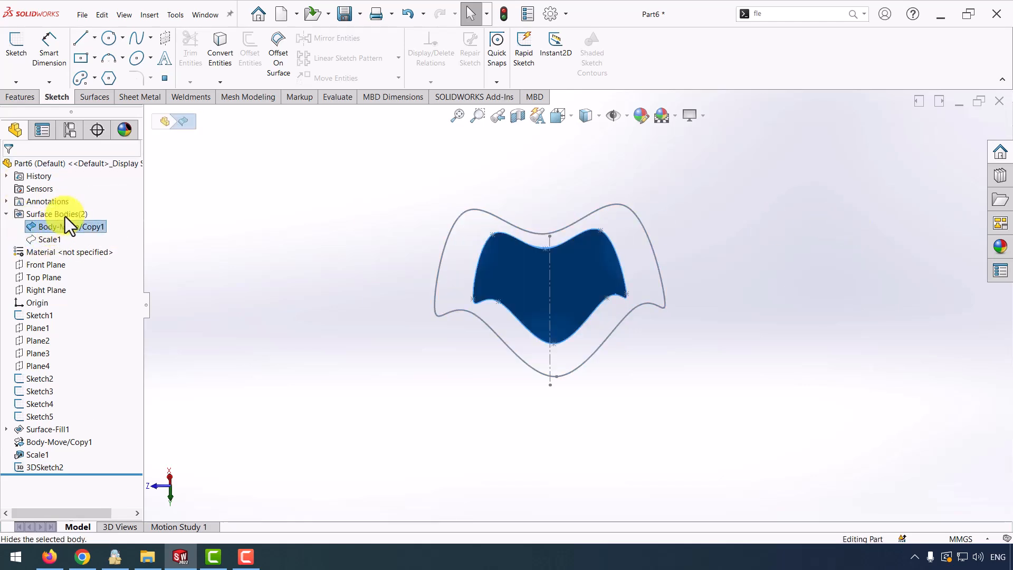
{"action": "left_click", "coordinate": [62, 217]}
Step: Show 3DSketch1, the original closed spline under Surface-Fill1
{"action": "left_click", "coordinate": [6, 429]}
{"action": "left_click", "coordinate": [32, 442]}
{"action": "left_click", "coordinate": [46, 432]}
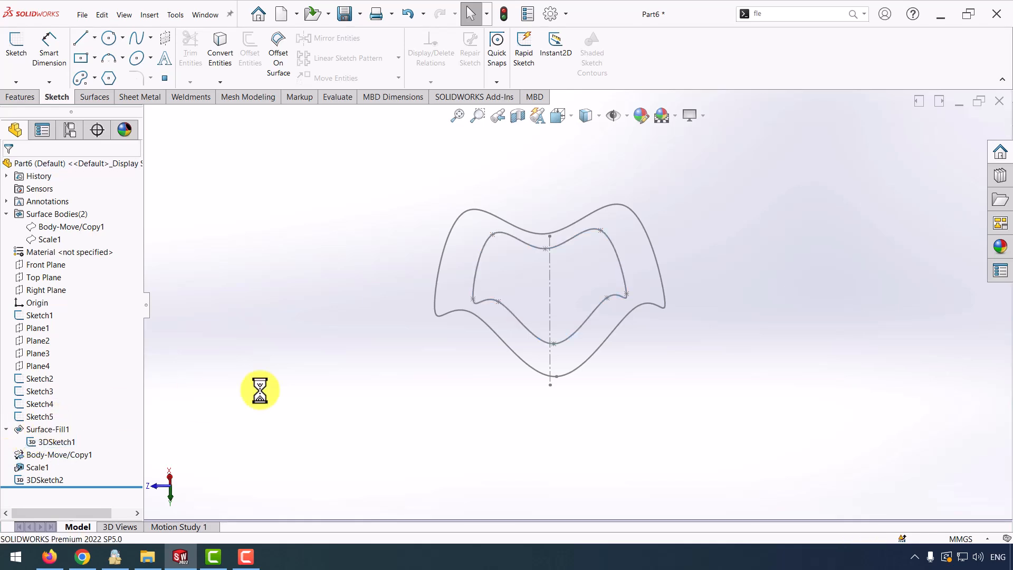
Step: Create a Filled Surface between the inner spline 3DSketch1 and the outer curve 3DSketch2, with Contact as the edge setting
{"action": "left_click", "coordinate": [97, 97]}
{"action": "left_click", "coordinate": [169, 58]}
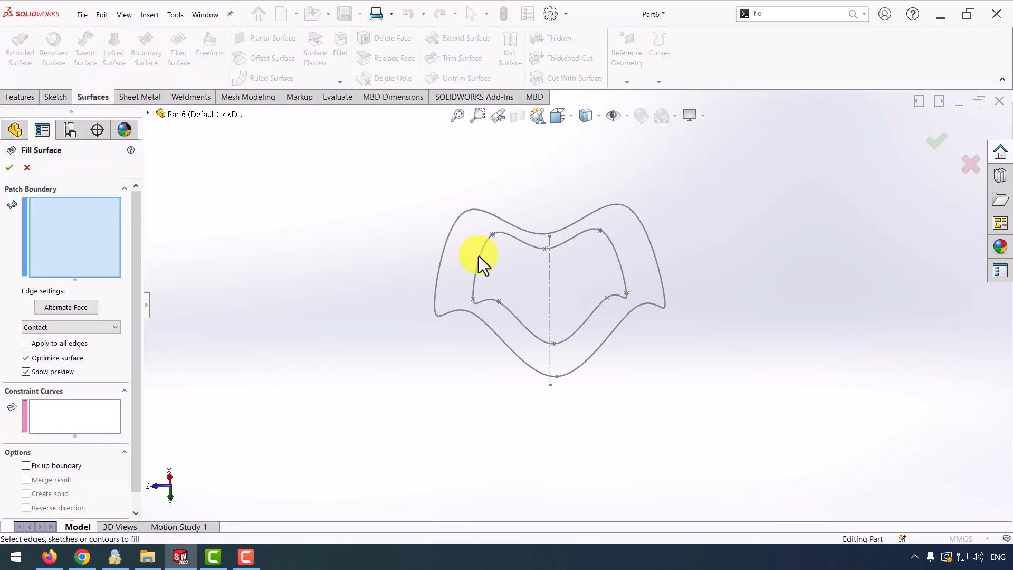
{"action": "left_click", "coordinate": [478, 255]}
{"action": "left_click", "coordinate": [446, 245]}
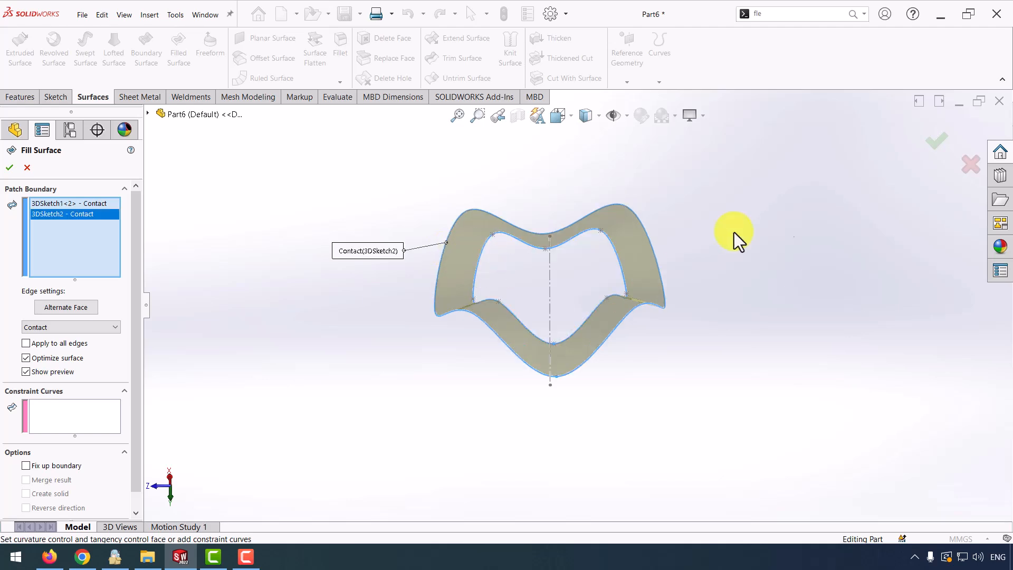
{"action": "left_click", "coordinate": [938, 143]}
Step: Thicken the wavy ring surface by 2 mm on one side only
{"action": "middle_click_drag", "start_coordinate": [660, 394], "coordinate": [652, 343]}
{"action": "left_click", "coordinate": [553, 39]}
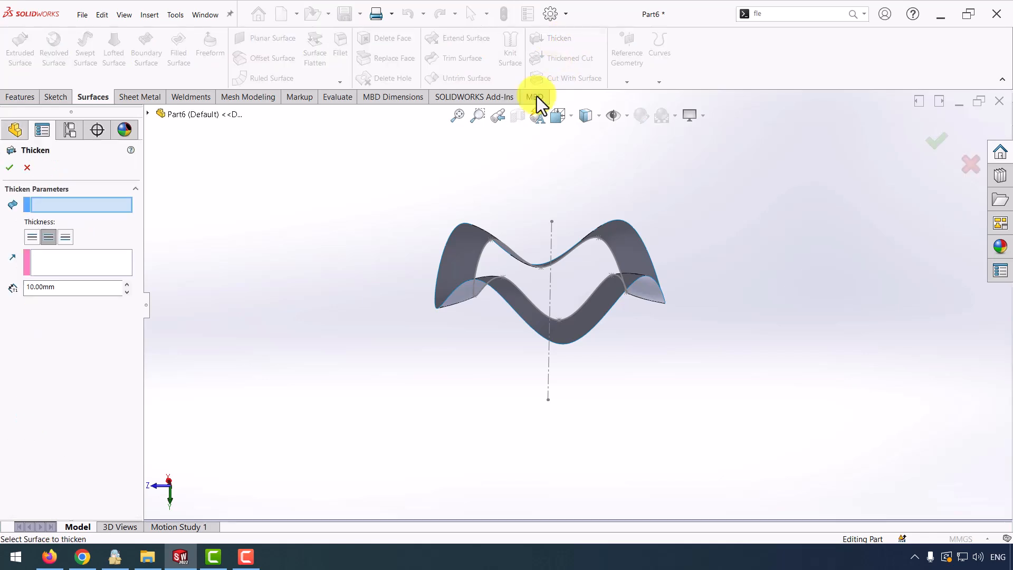
{"action": "left_click", "coordinate": [464, 239]}
{"action": "type", "text": "2"}
{"action": "left_click", "coordinate": [32, 237]}
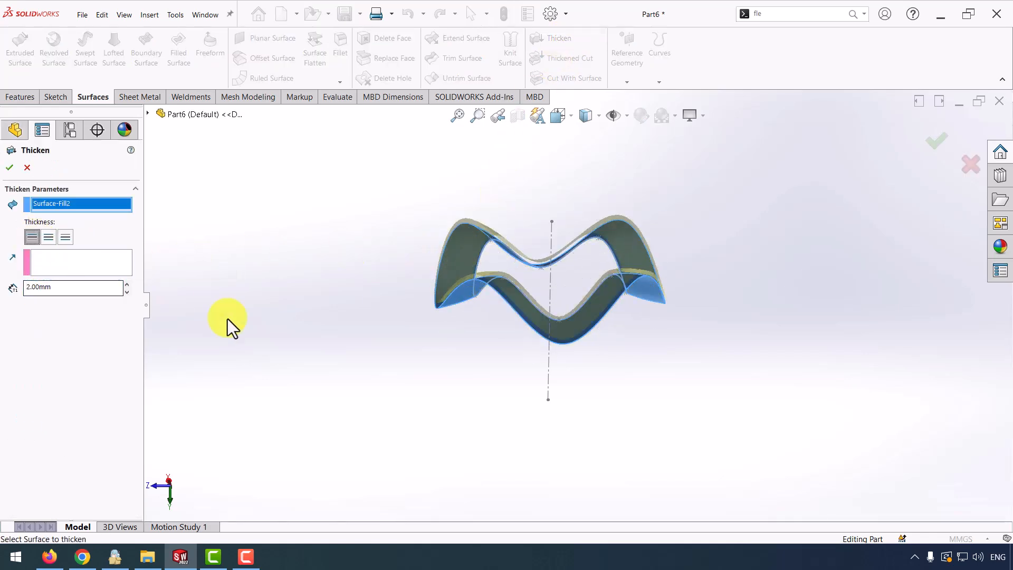
{"action": "middle_click_drag", "start_coordinate": [659, 305], "coordinate": [658, 321]}
{"action": "left_click", "coordinate": [931, 142]}
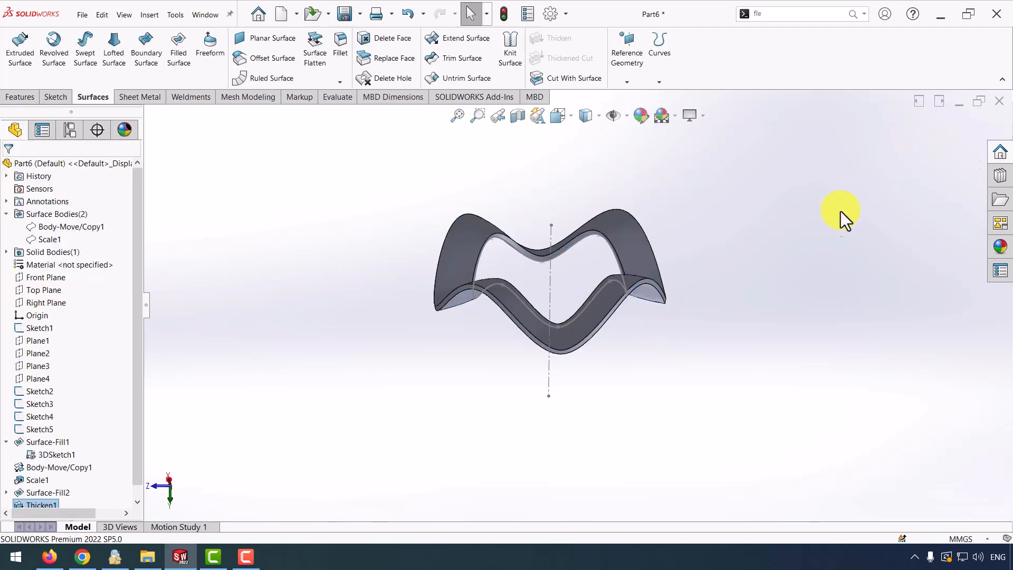
Step: Make one copy of the thickened ring body with Move/Copy Body, rotated 45 degrees about the Y axis
{"action": "left_click", "coordinate": [150, 16]}
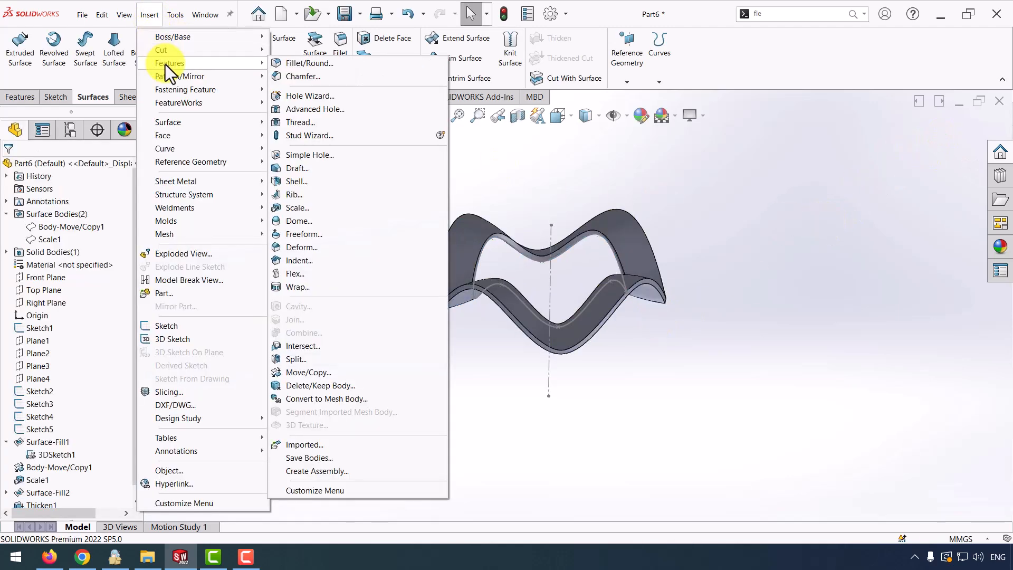
{"action": "mouse_move", "coordinate": [202, 65]}
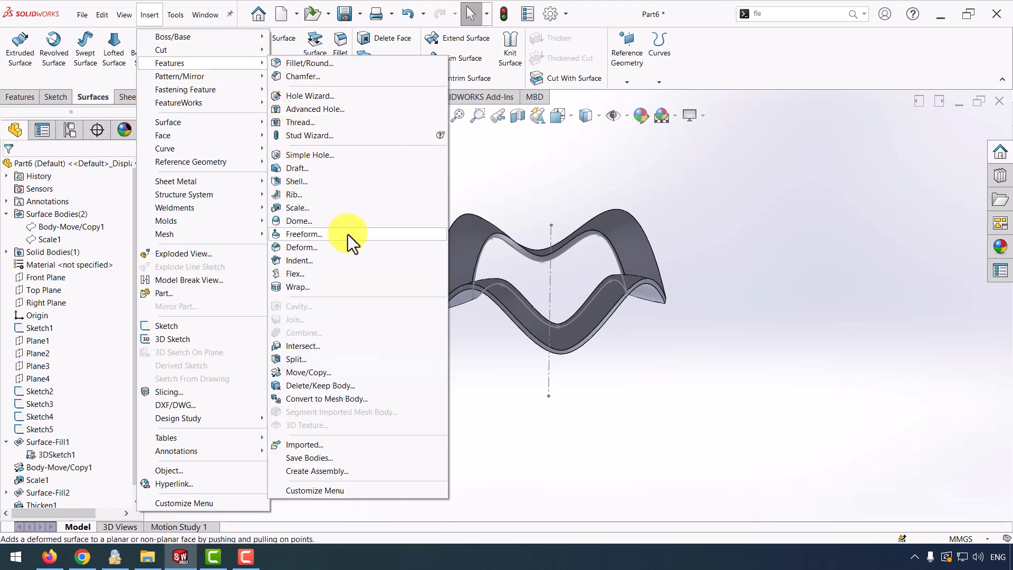
{"action": "left_click", "coordinate": [313, 370]}
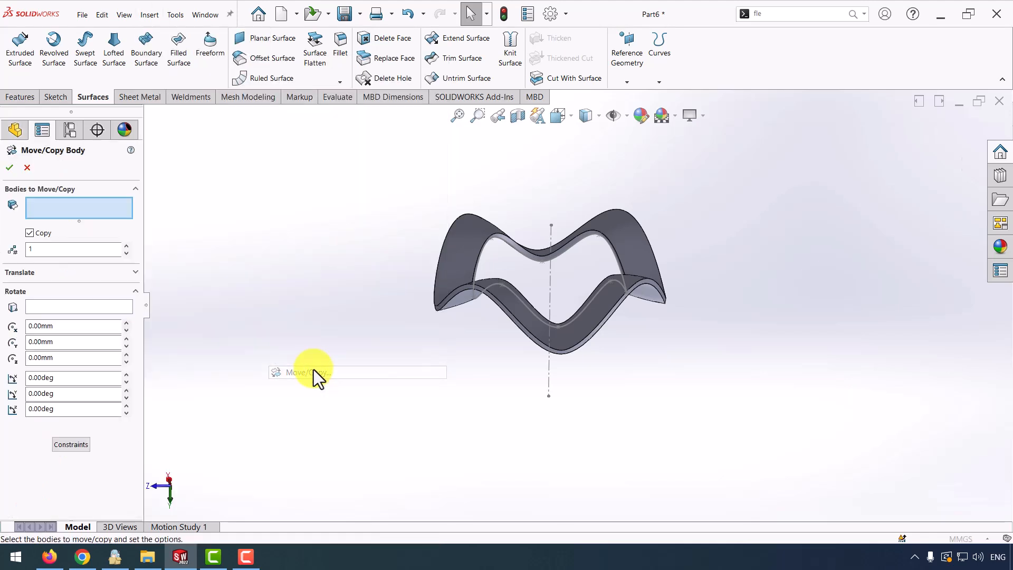
{"action": "left_click", "coordinate": [453, 277]}
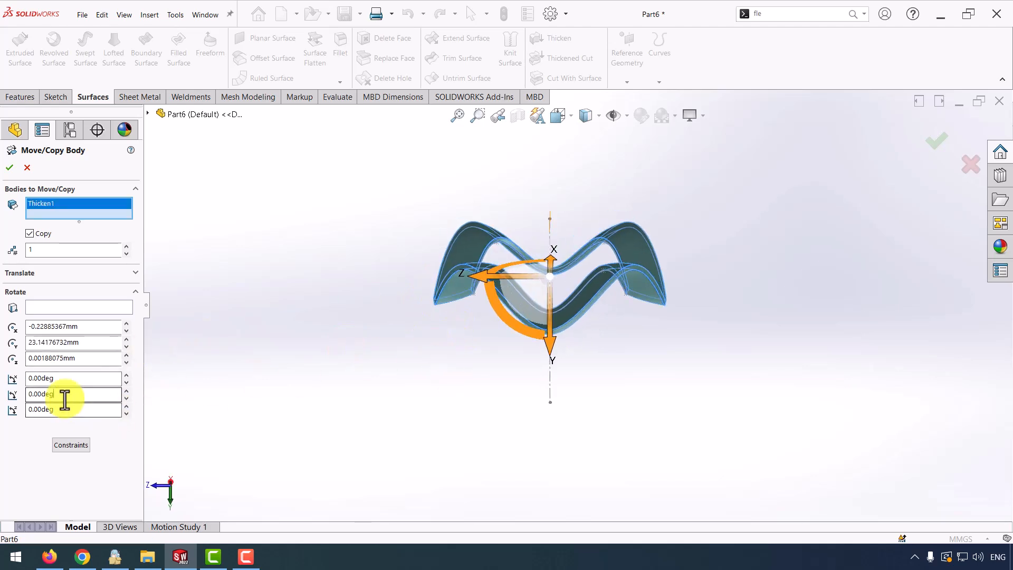
{"action": "type", "text": "45"}
{"action": "key", "text": "Return"}
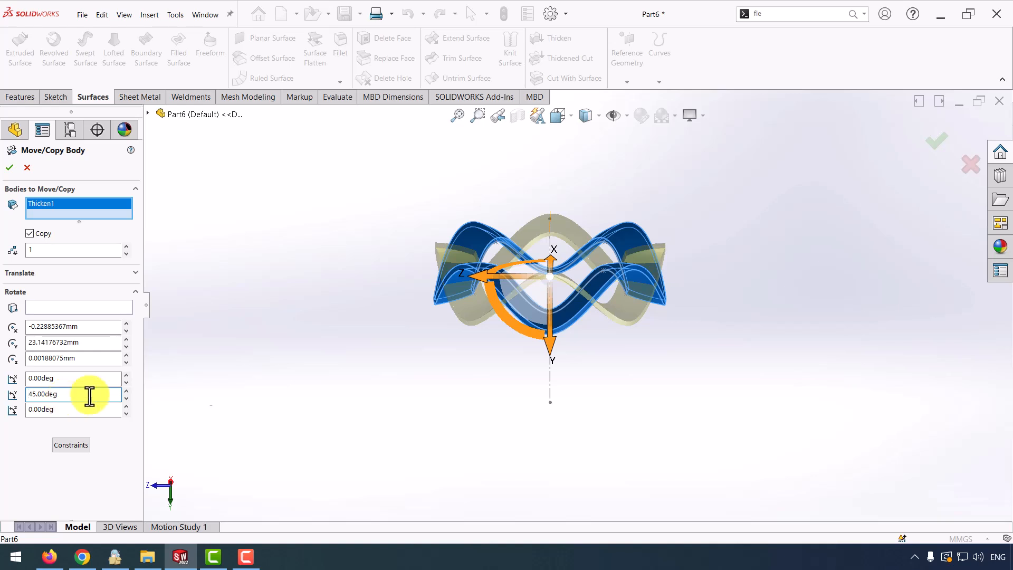
{"action": "left_click", "coordinate": [932, 150]}
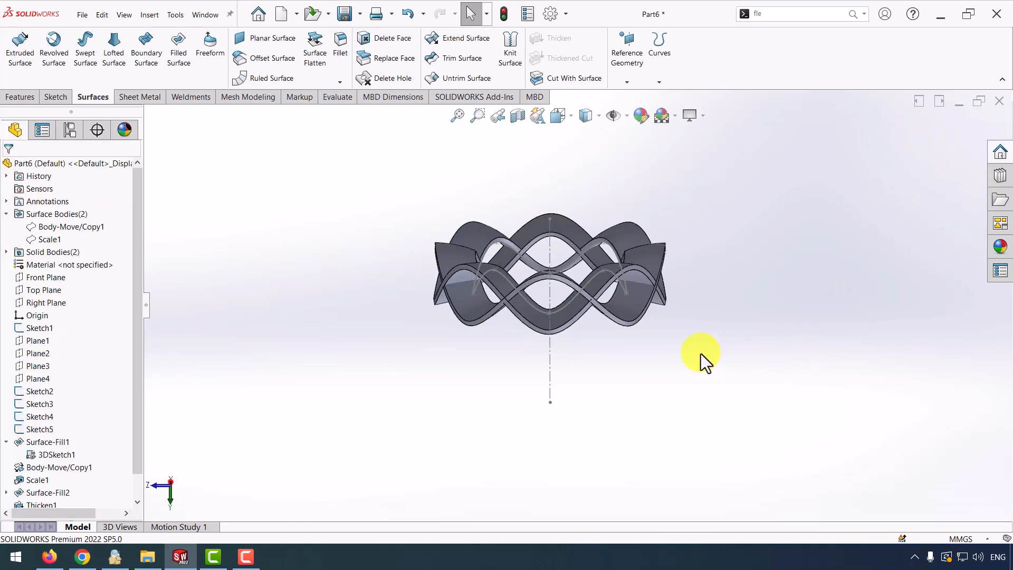
Step: Combine the original wavy ring and its rotated copy into one solid body with the Add operation
{"action": "middle_click_drag", "start_coordinate": [508, 312], "coordinate": [495, 368]}
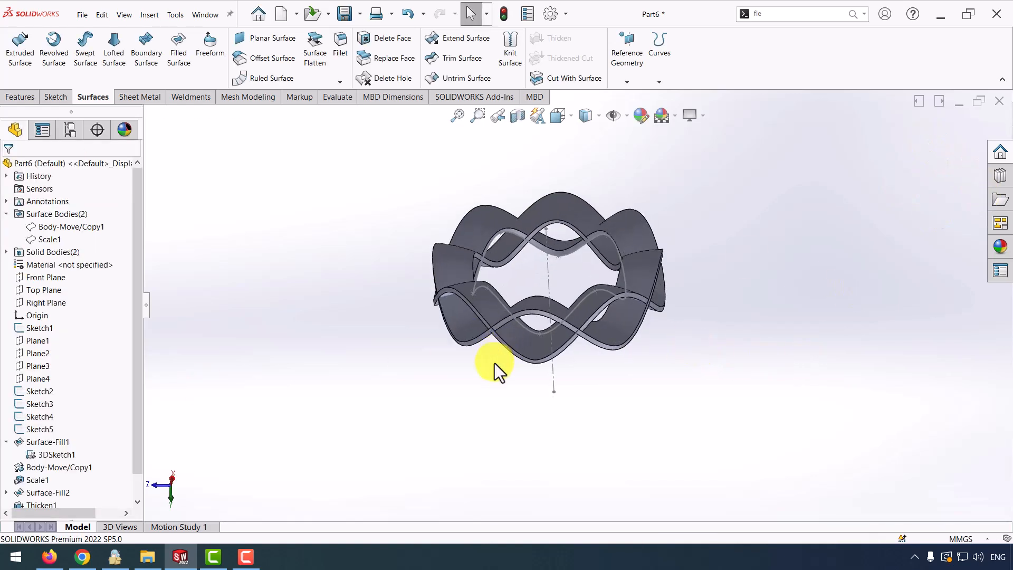
{"action": "left_click", "coordinate": [151, 15]}
{"action": "mouse_move", "coordinate": [169, 61]}
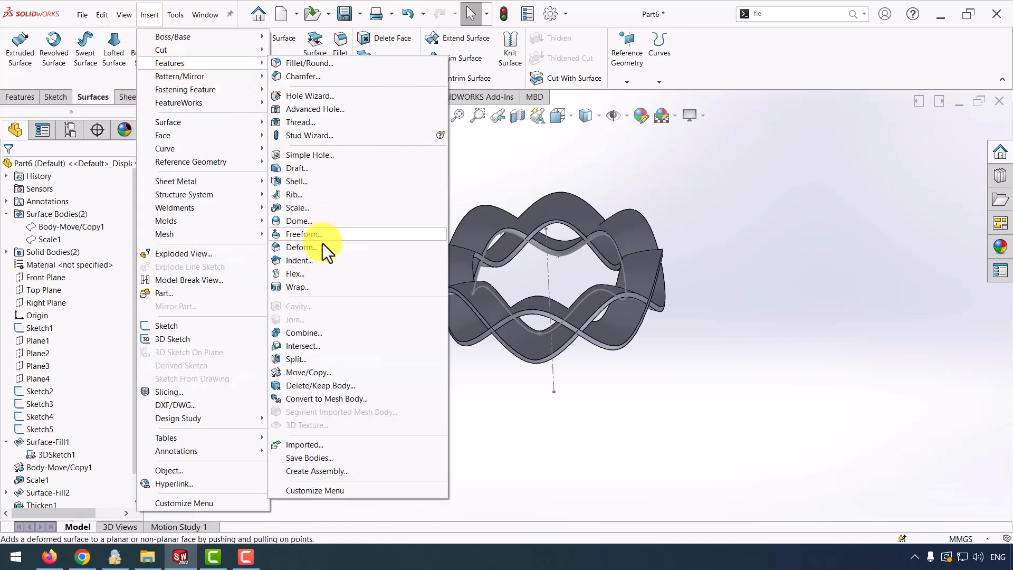
{"action": "left_click", "coordinate": [305, 333]}
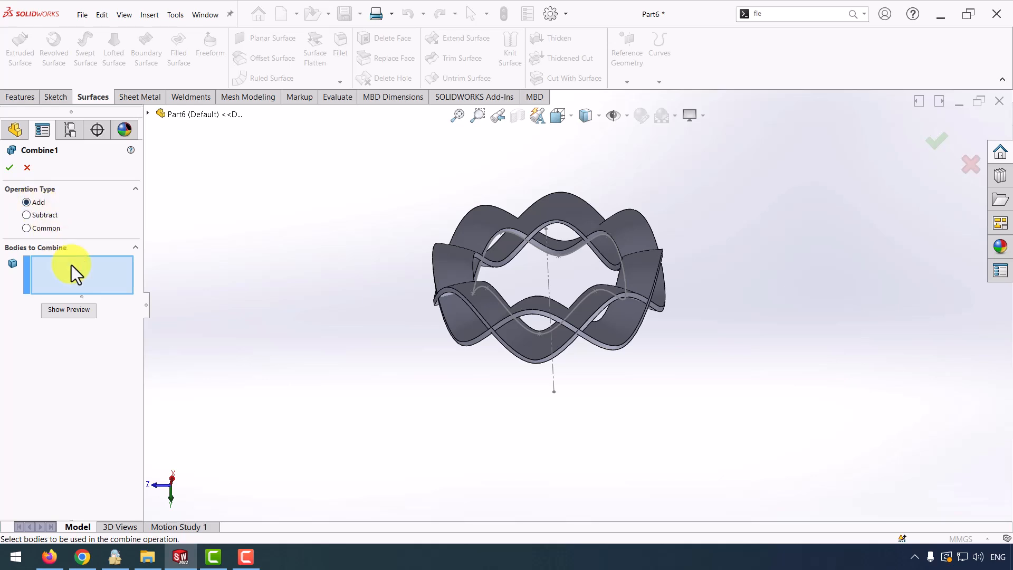
{"action": "left_click", "coordinate": [486, 312]}
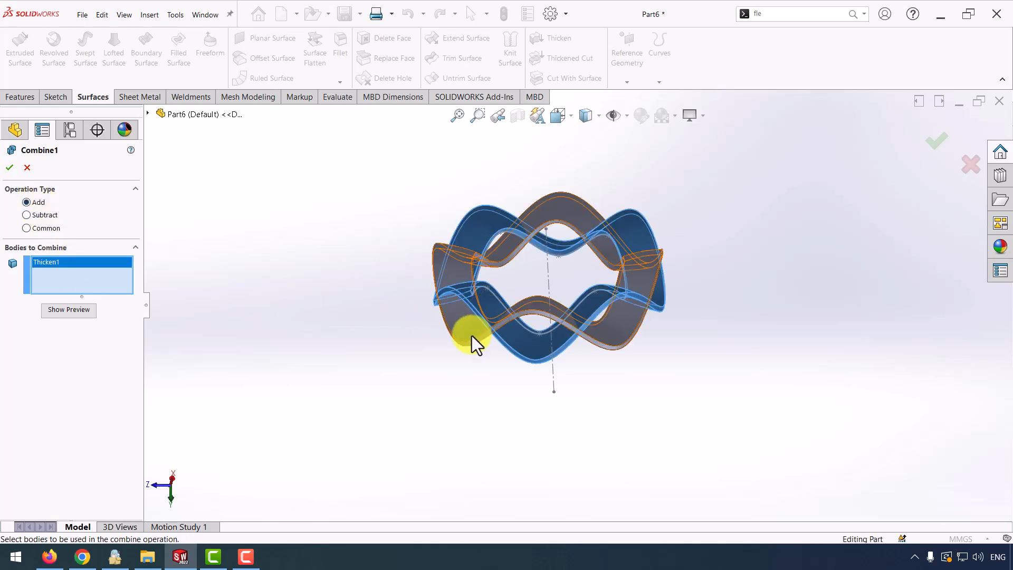
{"action": "left_click", "coordinate": [474, 335]}
{"action": "left_click", "coordinate": [935, 143]}
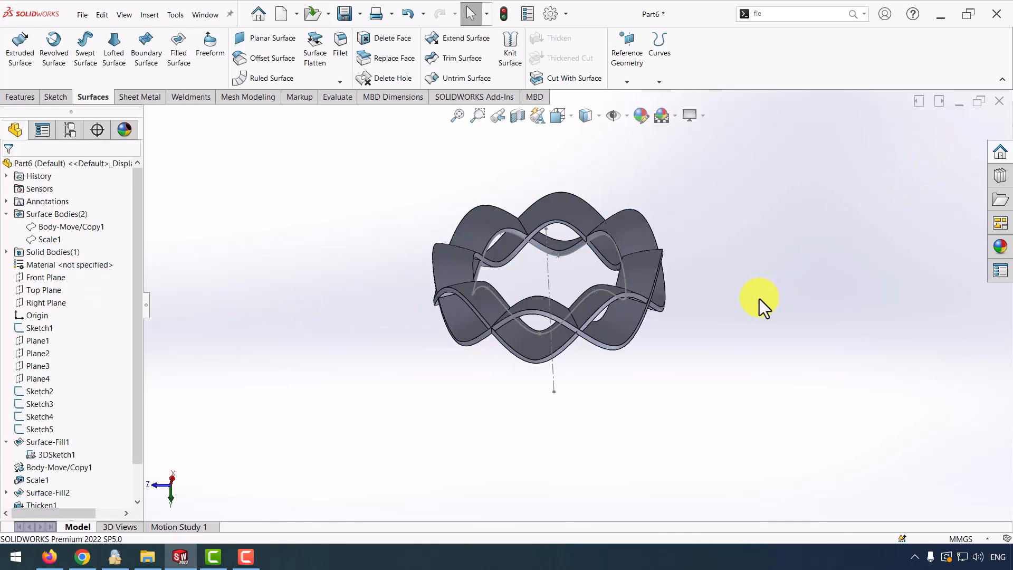
Step: Hide the inner spline 3DSketch1, the axis line sketch and the point sketches Sketch2 through Sketch5
{"action": "right_click", "coordinate": [45, 455]}
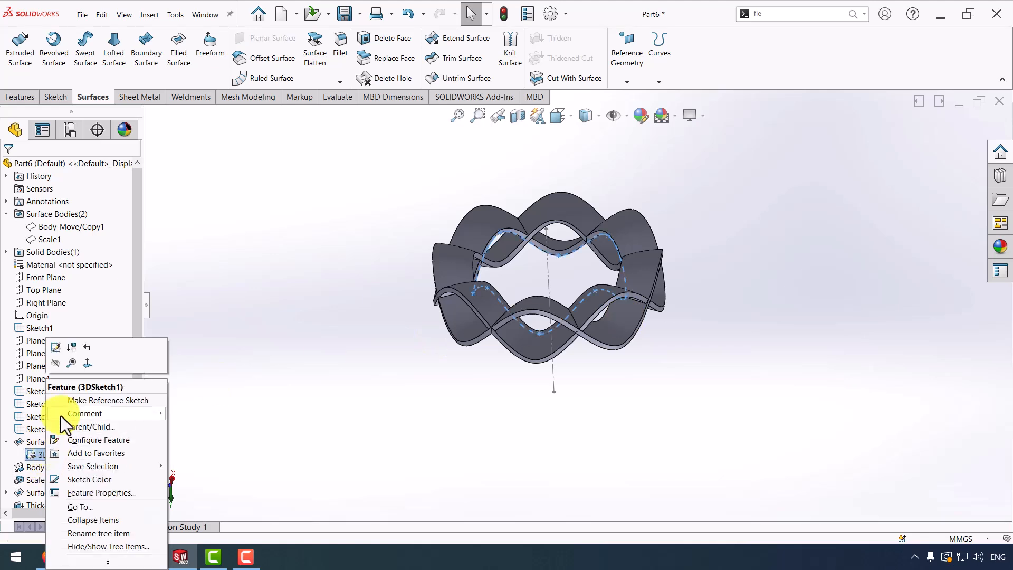
{"action": "left_click", "coordinate": [62, 359]}
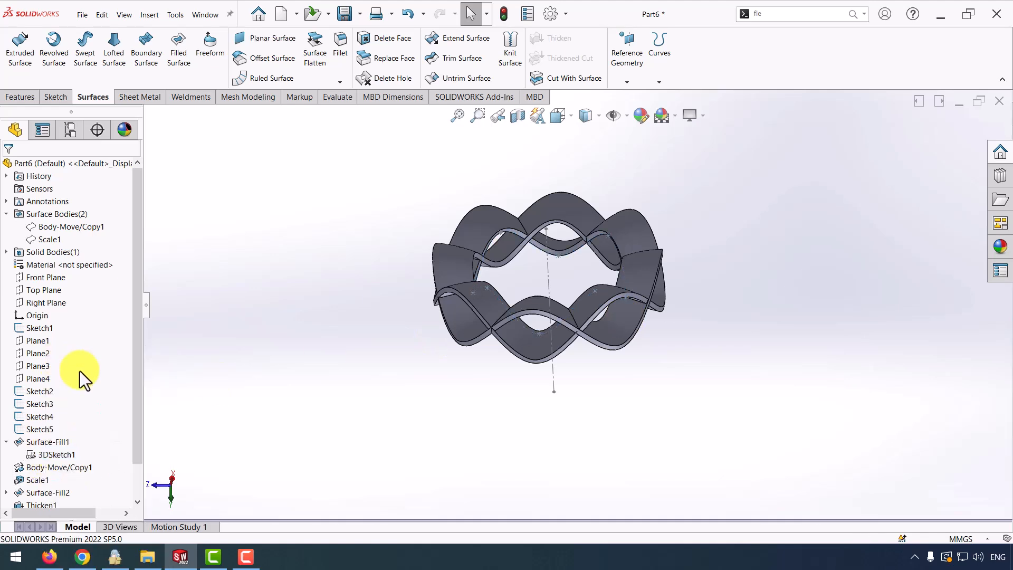
{"action": "left_click", "coordinate": [552, 379]}
{"action": "left_click", "coordinate": [584, 348]}
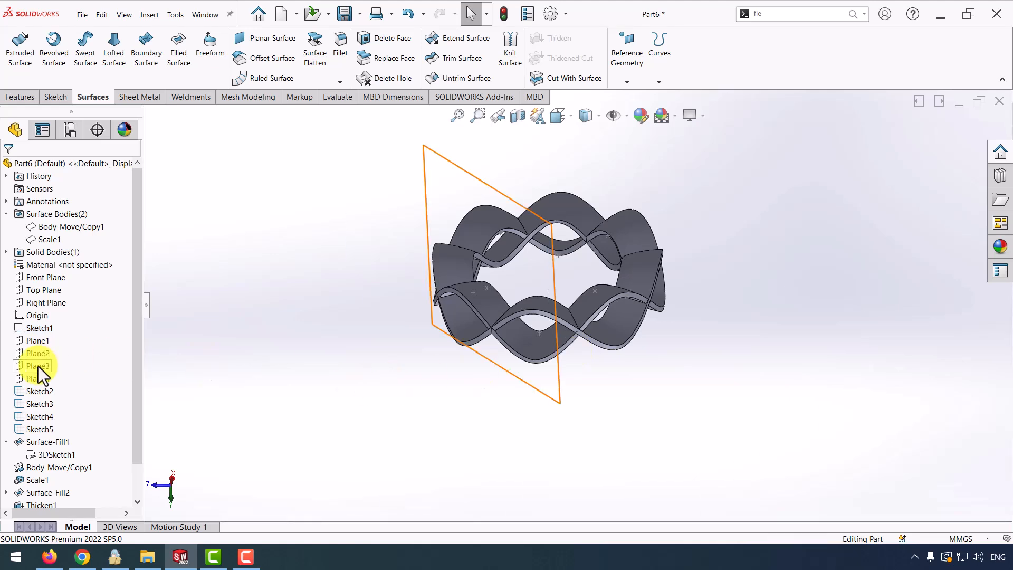
{"action": "left_click", "coordinate": [34, 393]}
{"action": "left_click", "coordinate": [36, 425], "text": "shift"}
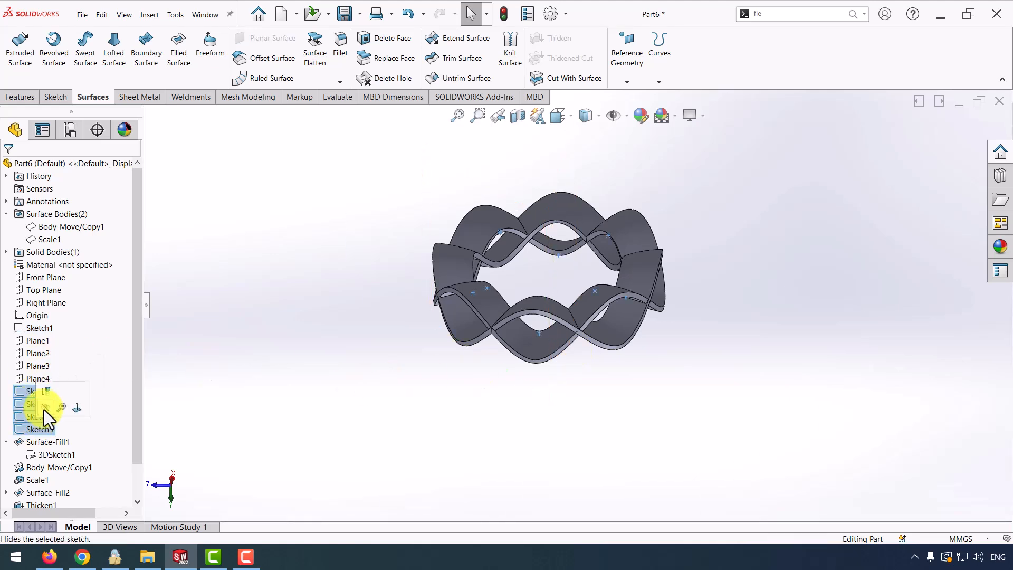
{"action": "left_click", "coordinate": [44, 410]}
Step: Sketch two concentric circles about 110 mm and 28 mm in diameter, centred on the origin, on the Top Plane
{"action": "scroll", "coordinate": [579, 333], "scroll_direction": "up", "scroll_amount": 3}
{"action": "middle_click_drag", "start_coordinate": [656, 253], "coordinate": [529, 217]}
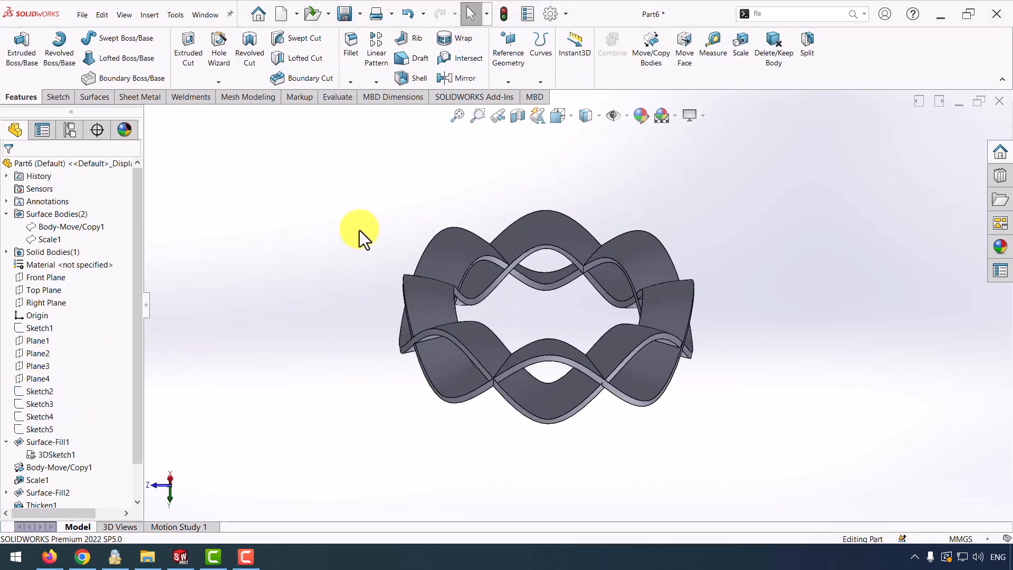
{"action": "left_click", "coordinate": [42, 289]}
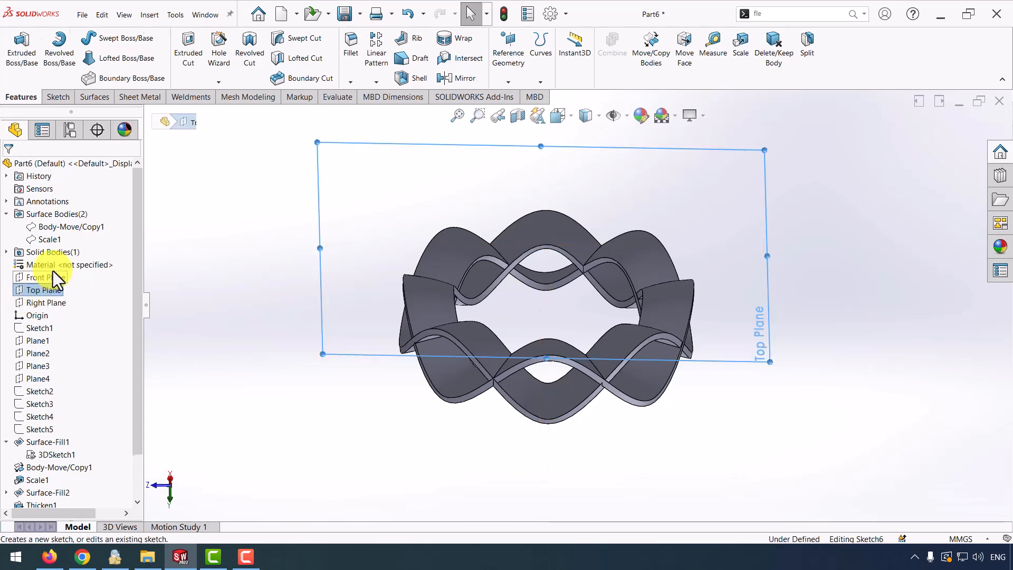
{"action": "left_click", "coordinate": [51, 271]}
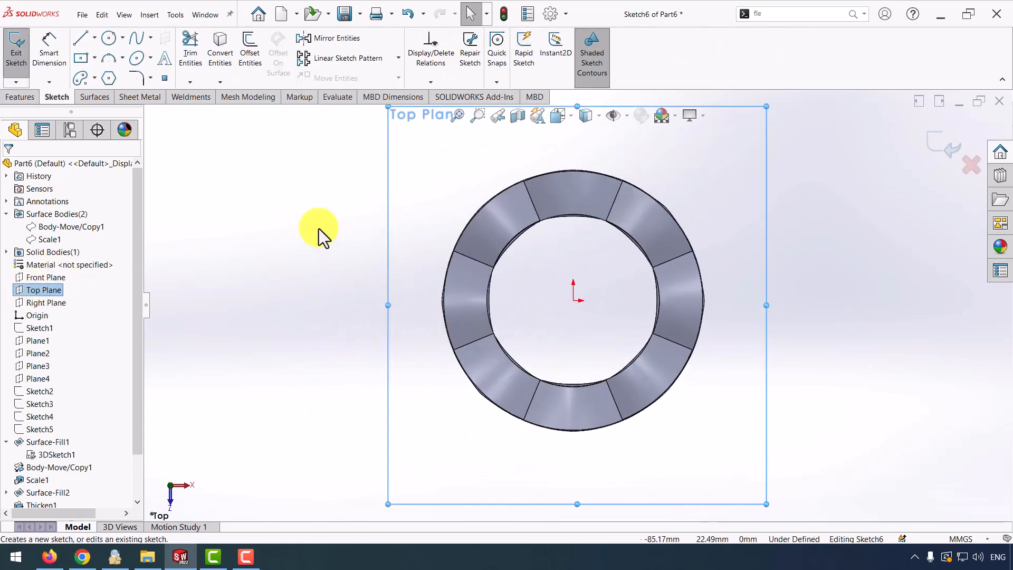
{"action": "left_click", "coordinate": [108, 38]}
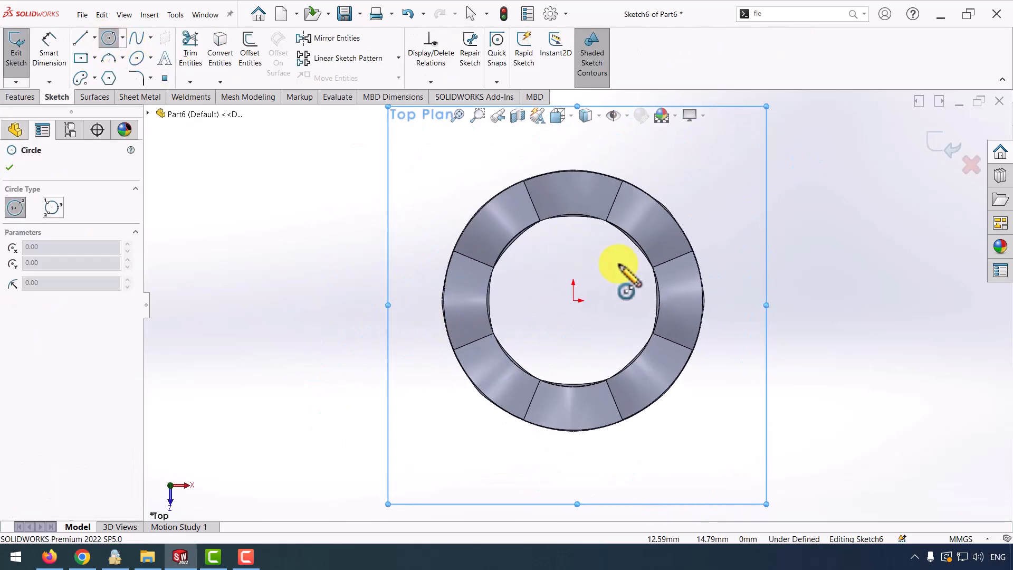
{"action": "left_click", "coordinate": [574, 300]}
{"action": "left_click", "coordinate": [709, 217]}
{"action": "left_click", "coordinate": [574, 300]}
{"action": "left_click", "coordinate": [612, 312]}
Step: Dimension the outer circle's diameter to 88 mm and the inner circle's diameter to 62 mm
{"action": "right_click_drag", "start_coordinate": [613, 312], "coordinate": [673, 197]}
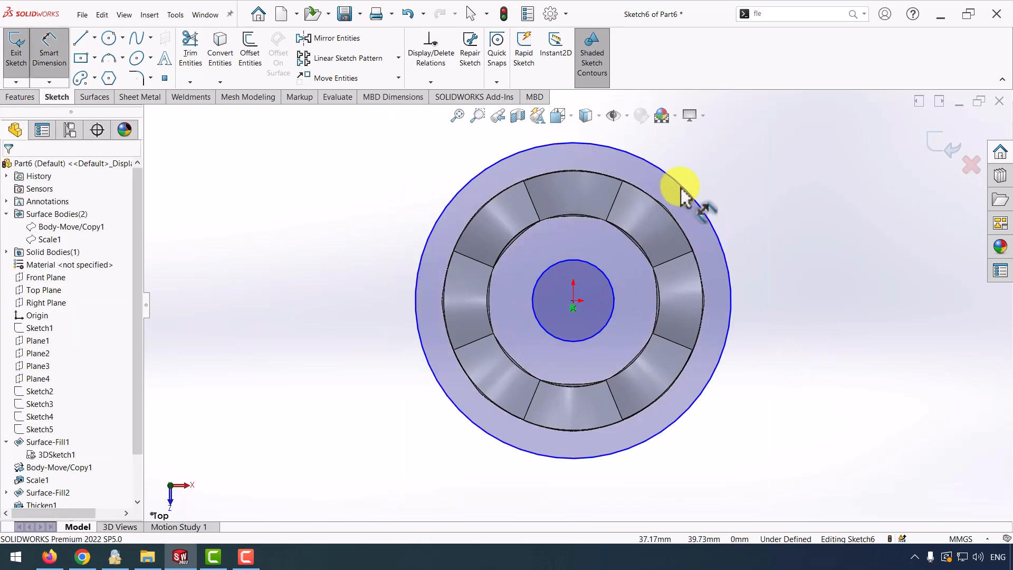
{"action": "left_click", "coordinate": [683, 187]}
{"action": "left_click", "coordinate": [755, 244]}
{"action": "type", "text": "88"}
{"action": "key", "text": "Return"}
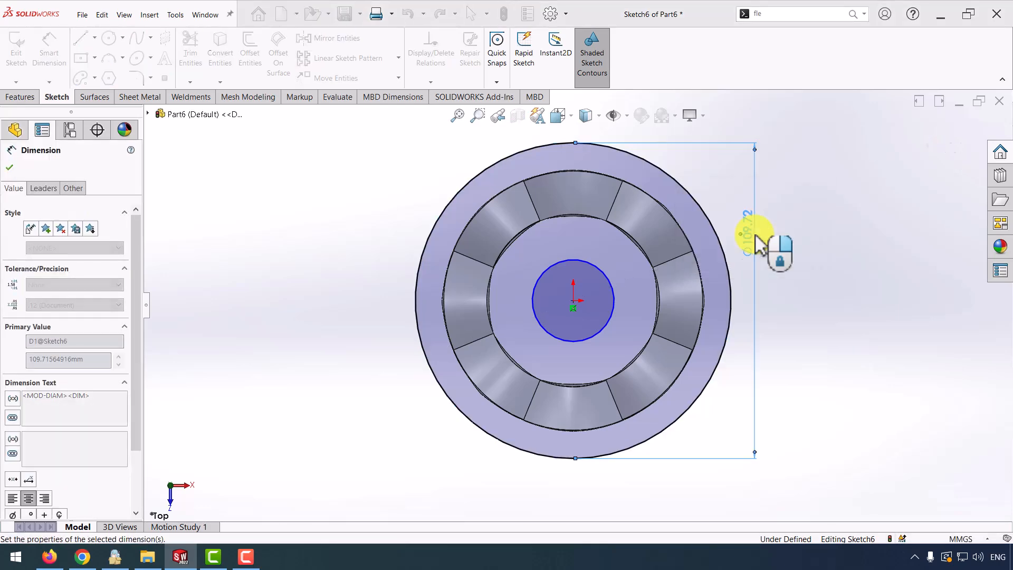
{"action": "left_click", "coordinate": [609, 322]}
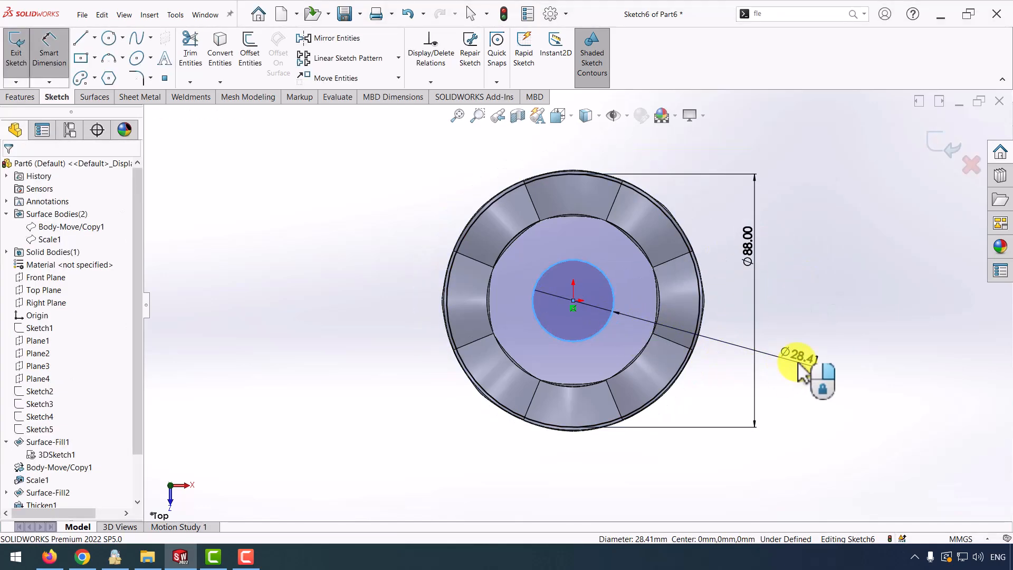
{"action": "left_click", "coordinate": [802, 369]}
{"action": "type", "text": "62"}
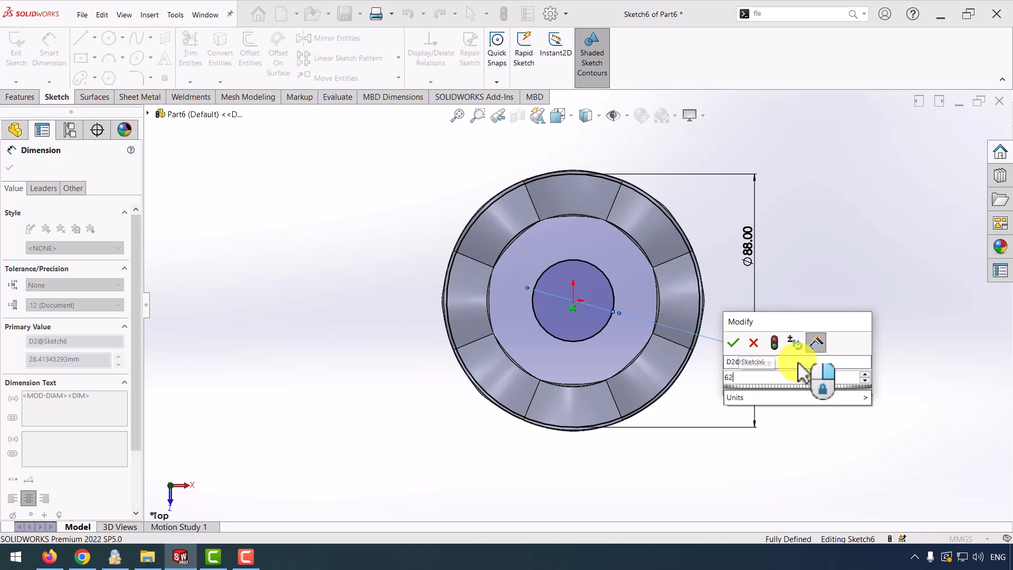
{"action": "key", "text": "Return"}
Step: Cut-extrude the two-circle sketch 72 mm upward through the wavy ring with Flip side to cut enabled
{"action": "left_click", "coordinate": [11, 100]}
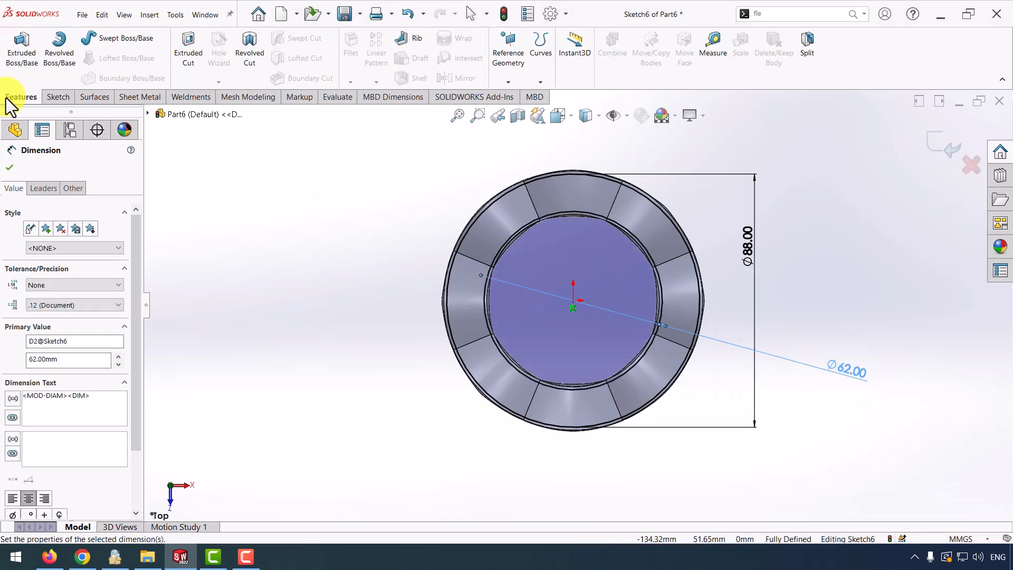
{"action": "left_click", "coordinate": [180, 64]}
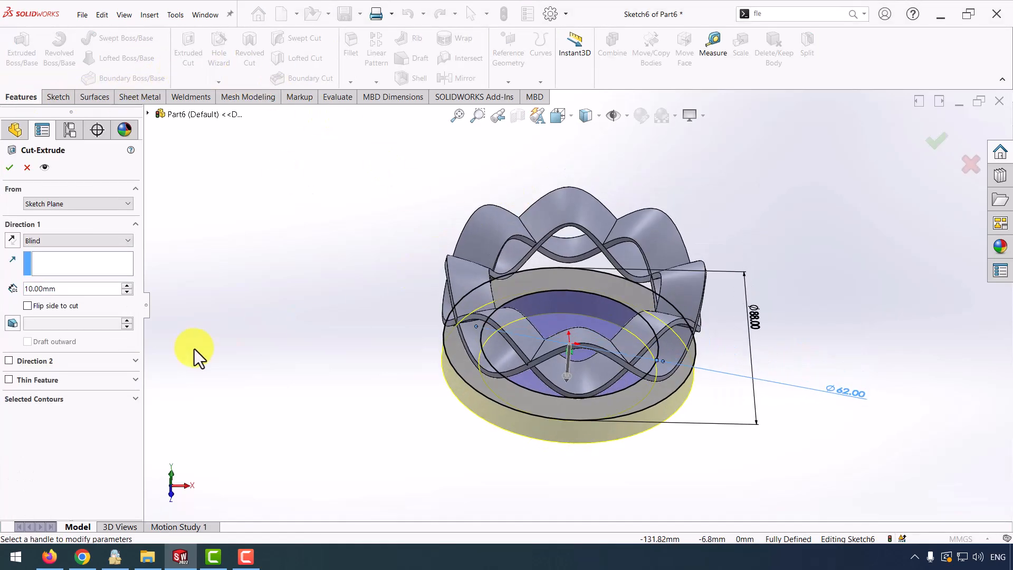
{"action": "left_click_drag", "start_coordinate": [566, 377], "coordinate": [582, 170]}
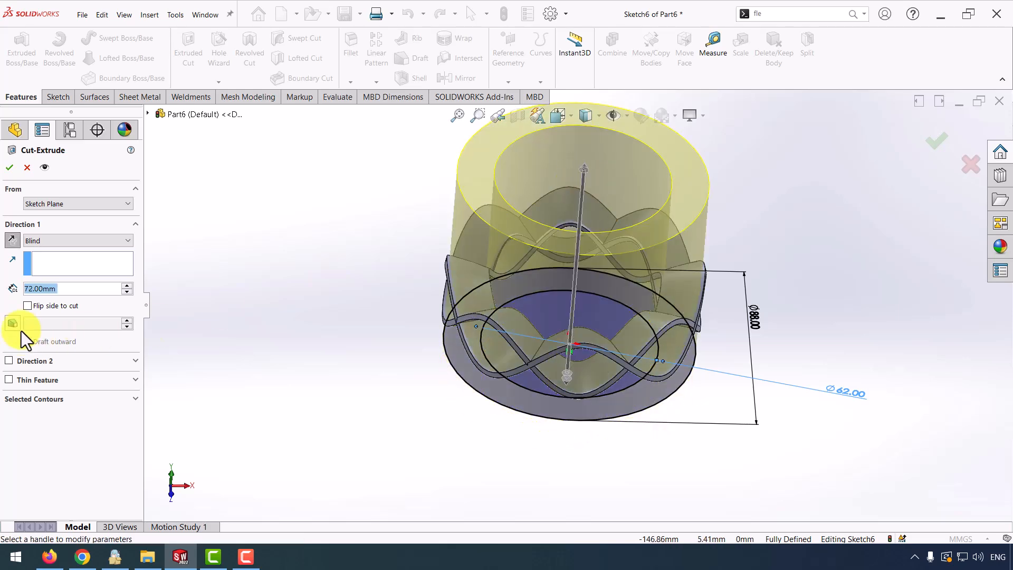
{"action": "left_click", "coordinate": [32, 304]}
{"action": "key", "text": "Return"}
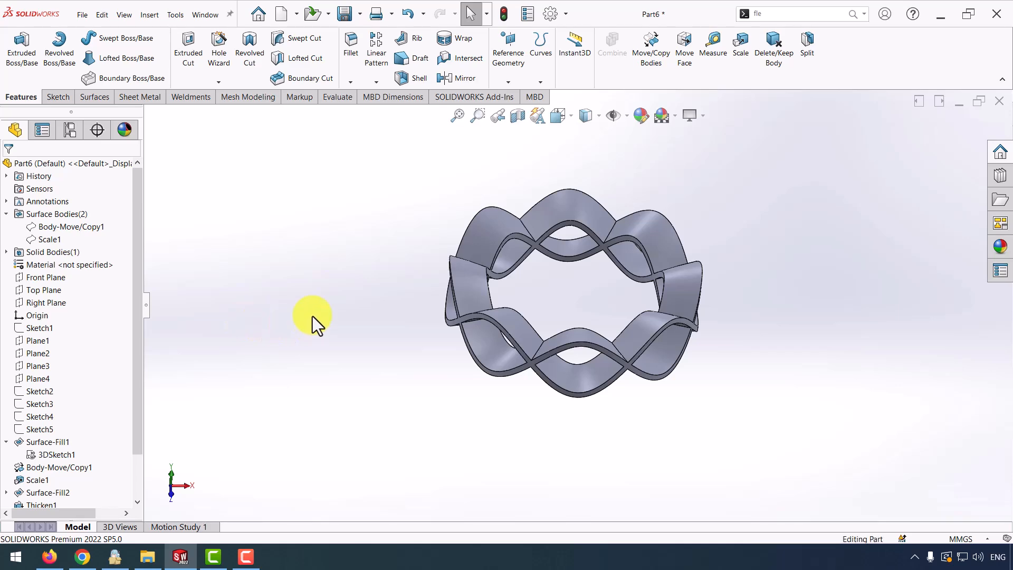
Step: Start a 2 mm symmetric fillet and select one crossing edge at each of the four joints around the ring's back half
{"action": "left_click", "coordinate": [352, 54]}
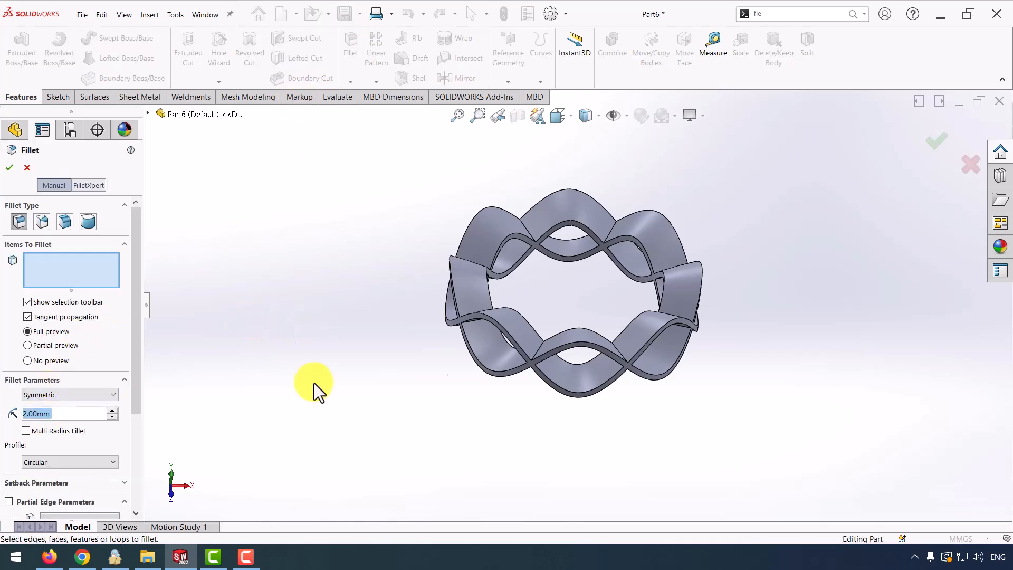
{"action": "scroll", "coordinate": [470, 274], "scroll_direction": "down", "scroll_amount": 5}
{"action": "left_click", "coordinate": [470, 281]}
{"action": "scroll", "coordinate": [623, 240], "scroll_direction": "up", "scroll_amount": 5}
{"action": "left_click", "coordinate": [624, 238]}
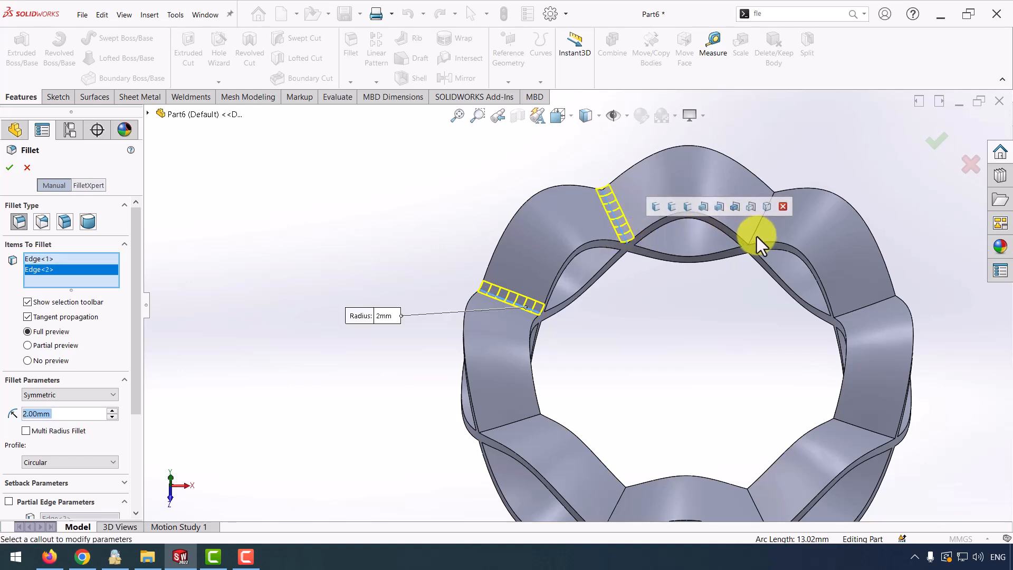
{"action": "left_click", "coordinate": [755, 238]}
{"action": "left_click", "coordinate": [863, 308]}
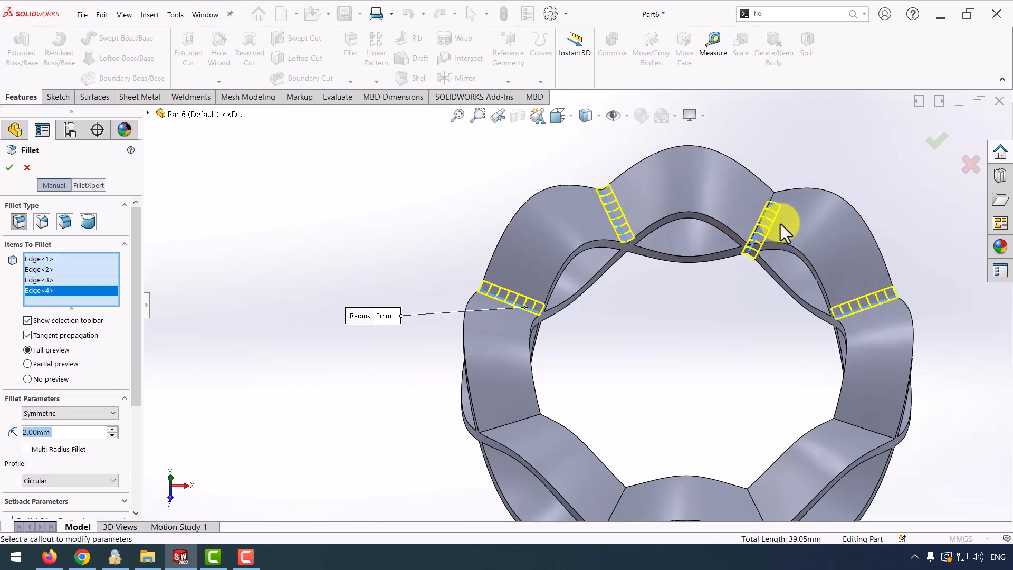
Step: Add the upper edge at the back-right joint and the upper edge at the front-right joint to the fillet selection
{"action": "left_click", "coordinate": [769, 199]}
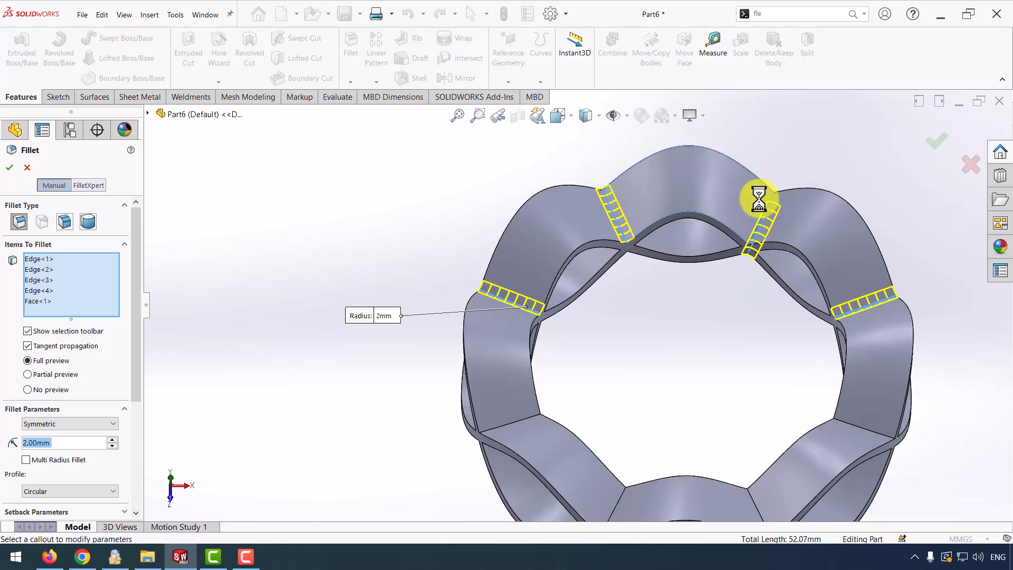
{"action": "left_click", "coordinate": [769, 205]}
{"action": "scroll", "coordinate": [749, 208], "scroll_direction": "down", "scroll_amount": 5}
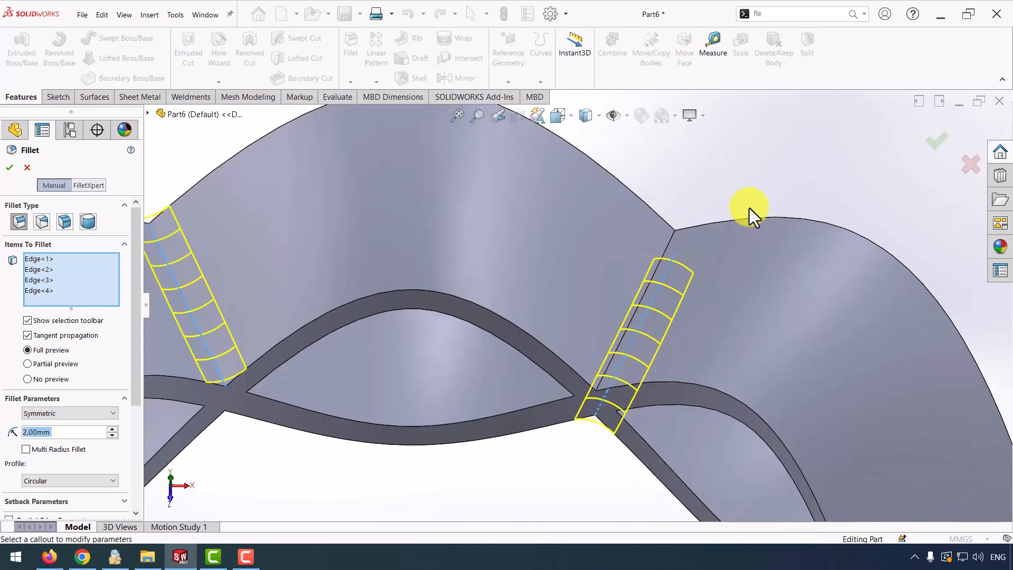
{"action": "left_click", "coordinate": [670, 242]}
{"action": "scroll", "coordinate": [583, 334], "scroll_direction": "up", "scroll_amount": 5}
{"action": "scroll", "coordinate": [628, 479], "scroll_direction": "up", "scroll_amount": 2}
{"action": "scroll", "coordinate": [638, 438], "scroll_direction": "down", "scroll_amount": 5}
{"action": "left_click", "coordinate": [644, 430]}
{"action": "scroll", "coordinate": [591, 454], "scroll_direction": "up", "scroll_amount": 2}
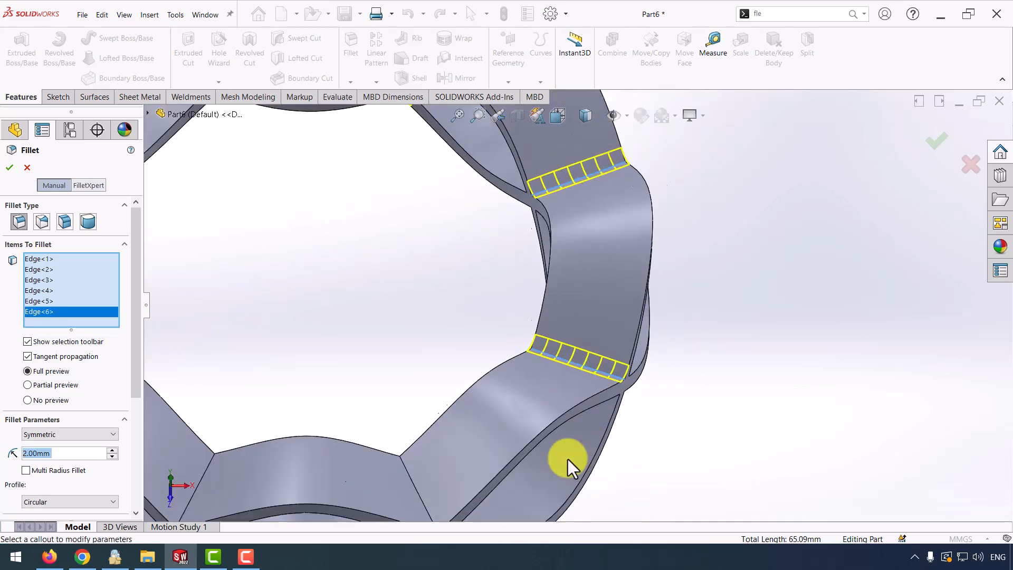
Step: Add the three remaining upper crossing edges along the front and left side of the ring to the fillet
{"action": "scroll", "coordinate": [592, 455], "scroll_direction": "up", "scroll_amount": 4}
{"action": "scroll", "coordinate": [495, 387], "scroll_direction": "down", "scroll_amount": 6}
{"action": "left_click", "coordinate": [550, 336]}
{"action": "scroll", "coordinate": [419, 341], "scroll_direction": "up", "scroll_amount": 3}
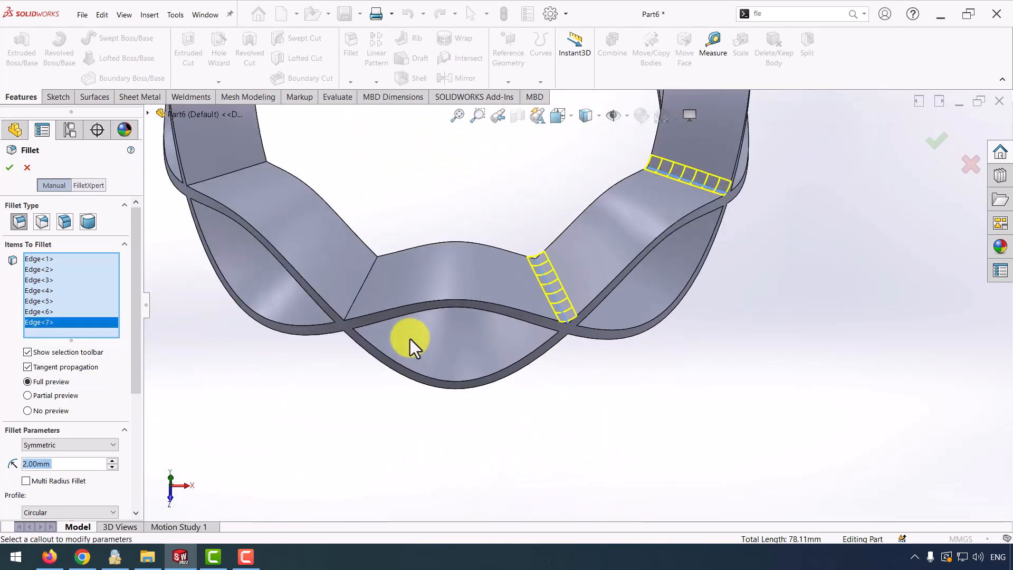
{"action": "scroll", "coordinate": [366, 308], "scroll_direction": "down", "scroll_amount": 5}
{"action": "left_click", "coordinate": [366, 309]}
{"action": "scroll", "coordinate": [363, 314], "scroll_direction": "up", "scroll_amount": 3}
{"action": "scroll", "coordinate": [448, 201], "scroll_direction": "down", "scroll_amount": 5}
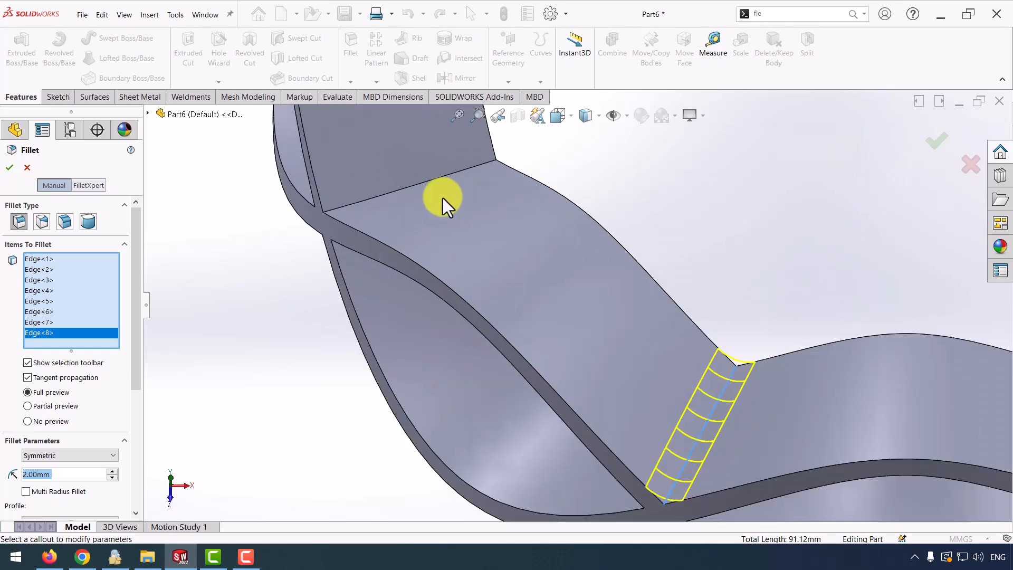
{"action": "left_click", "coordinate": [397, 192]}
{"action": "scroll", "coordinate": [419, 188], "scroll_direction": "up", "scroll_amount": 3}
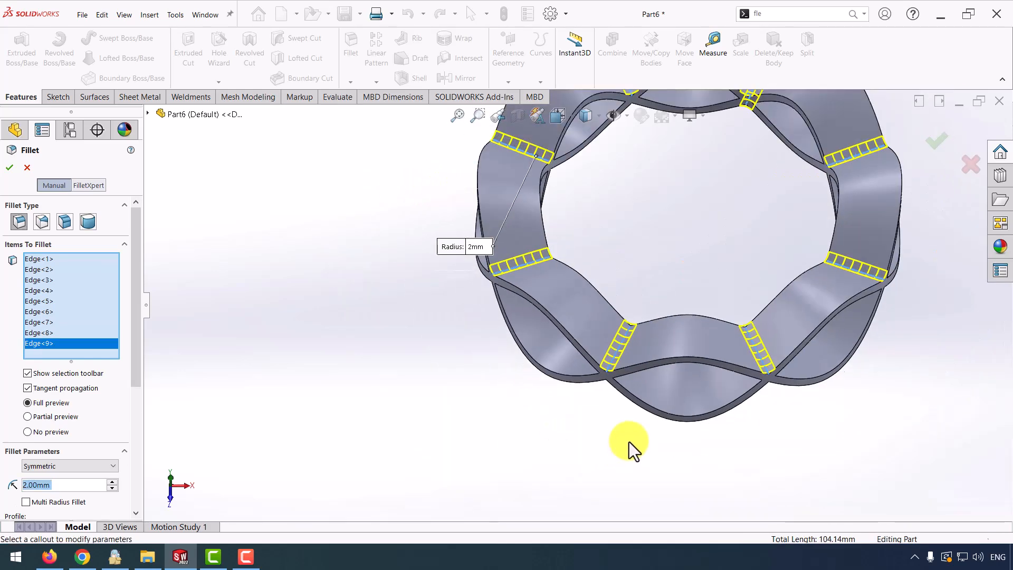
Step: Add four of the crossing edges on the ring's underside to the fillet selection
{"action": "middle_click_drag", "start_coordinate": [628, 453], "coordinate": [646, 174]}
{"action": "scroll", "coordinate": [609, 474], "scroll_direction": "down", "scroll_amount": 5}
{"action": "left_click", "coordinate": [619, 398]}
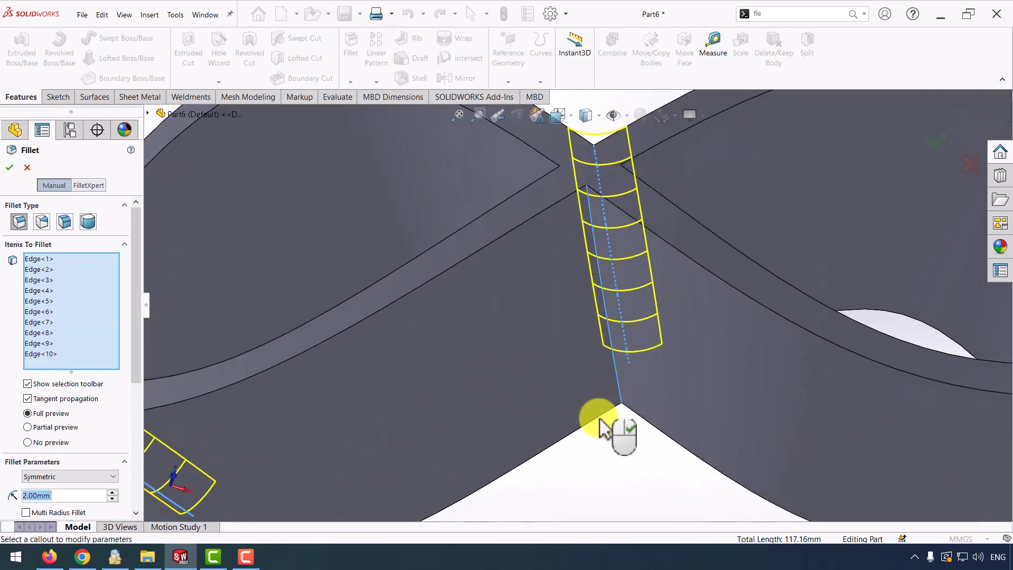
{"action": "scroll", "coordinate": [475, 401], "scroll_direction": "up", "scroll_amount": 3}
{"action": "scroll", "coordinate": [498, 249], "scroll_direction": "down", "scroll_amount": 5}
{"action": "left_click", "coordinate": [499, 247]}
{"action": "scroll", "coordinate": [493, 362], "scroll_direction": "up", "scroll_amount": 3}
{"action": "scroll", "coordinate": [568, 476], "scroll_direction": "down", "scroll_amount": 5}
{"action": "left_click", "coordinate": [572, 488]}
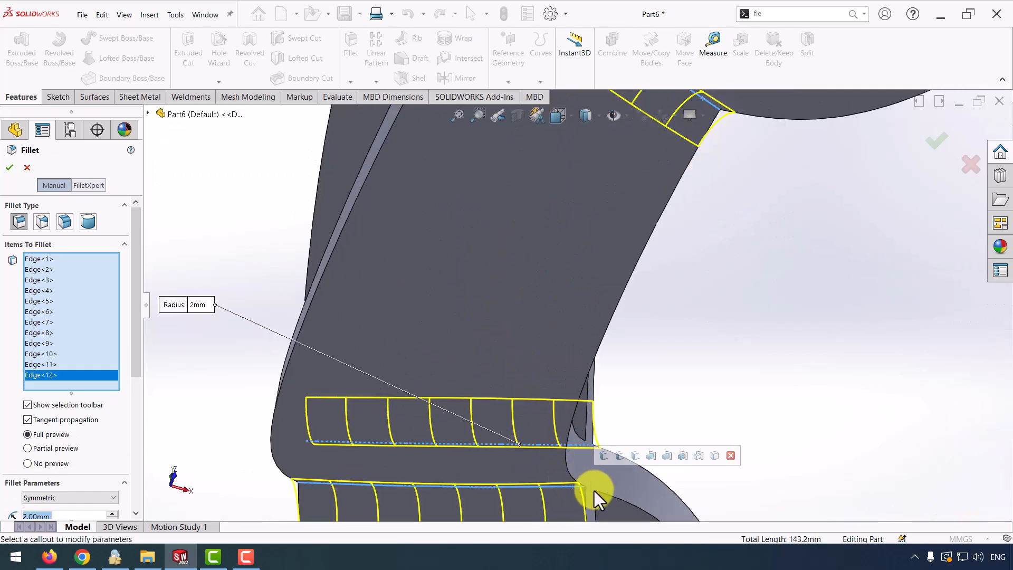
{"action": "scroll", "coordinate": [589, 490], "scroll_direction": "up", "scroll_amount": 3}
{"action": "scroll", "coordinate": [501, 403], "scroll_direction": "down", "scroll_amount": 5}
{"action": "left_click", "coordinate": [496, 408]}
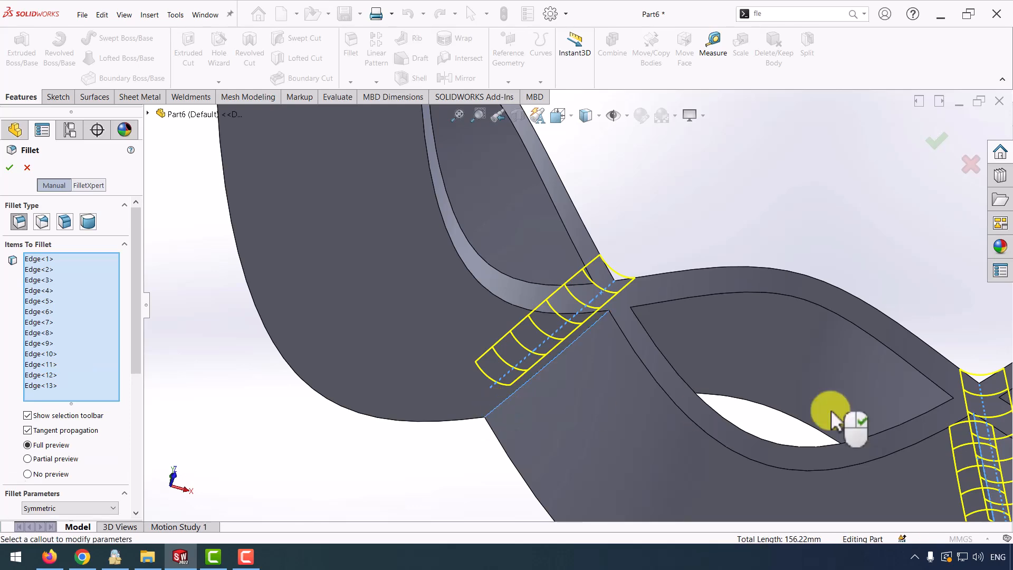
Step: Add the last three underside crossing edges and apply the 2 mm fillet to all sixteen edges
{"action": "scroll", "coordinate": [707, 412], "scroll_direction": "up", "scroll_amount": 3}
{"action": "scroll", "coordinate": [698, 287], "scroll_direction": "down", "scroll_amount": 5}
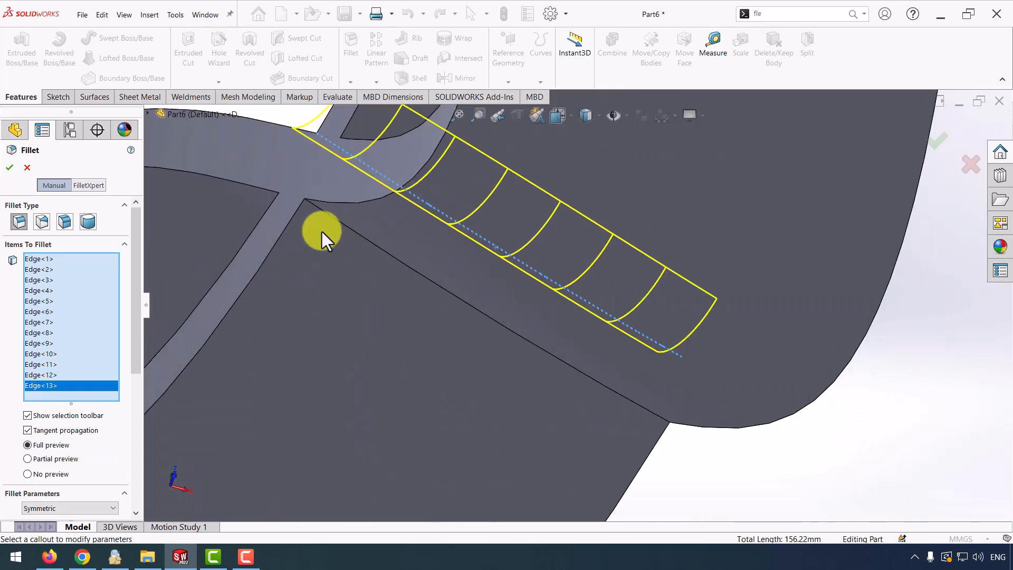
{"action": "left_click", "coordinate": [309, 204]}
{"action": "scroll", "coordinate": [557, 213], "scroll_direction": "up", "scroll_amount": 3}
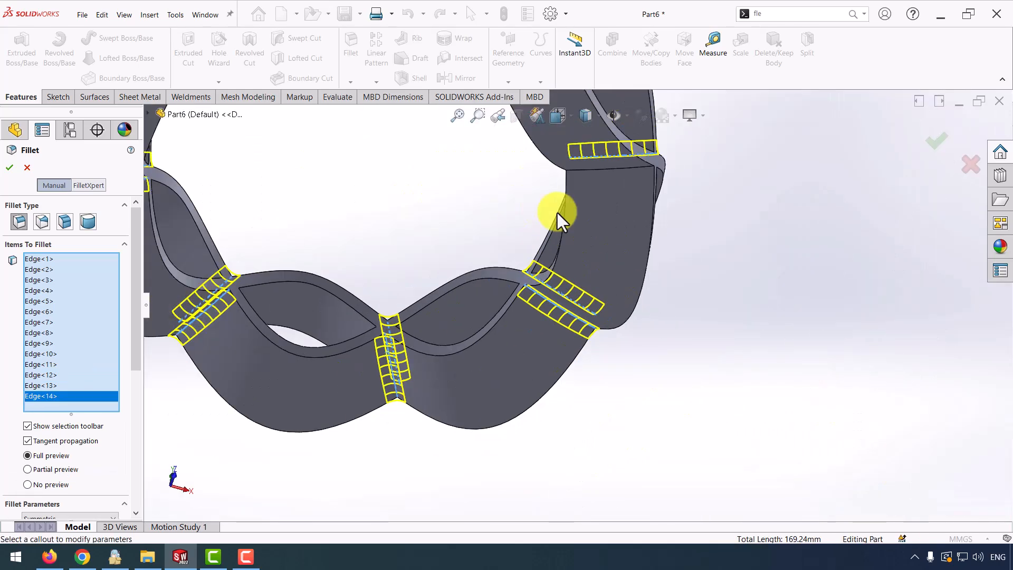
{"action": "scroll", "coordinate": [580, 211], "scroll_direction": "down", "scroll_amount": 5}
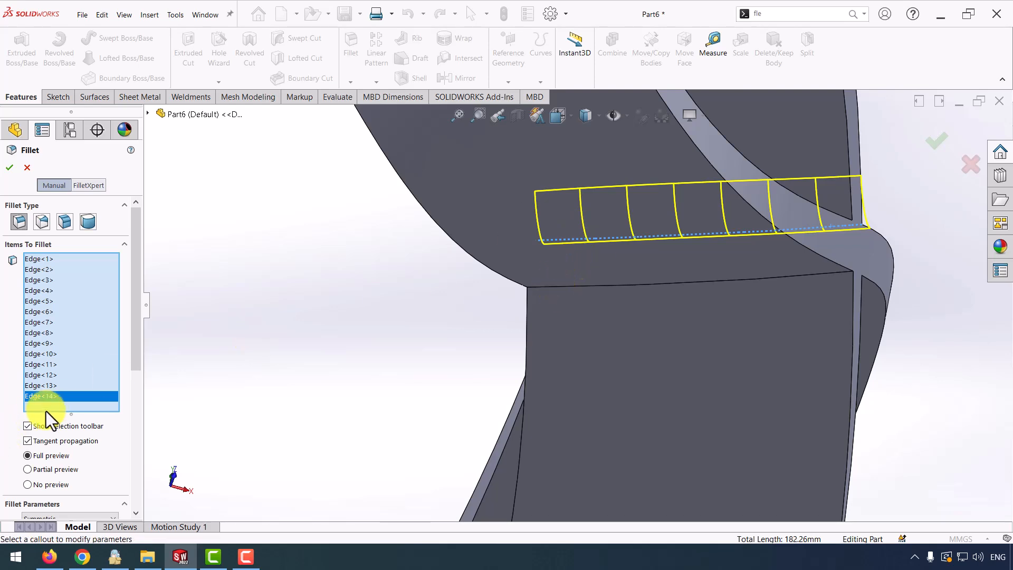
{"action": "left_click", "coordinate": [543, 287]}
{"action": "scroll", "coordinate": [556, 287], "scroll_direction": "up", "scroll_amount": 3}
{"action": "scroll", "coordinate": [487, 397], "scroll_direction": "down", "scroll_amount": 5}
{"action": "left_click", "coordinate": [484, 412]}
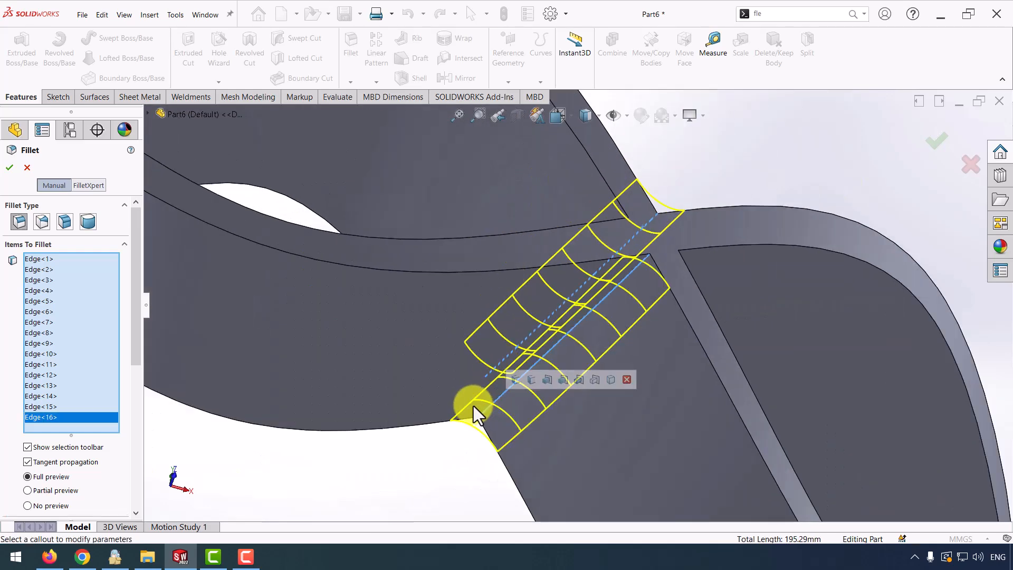
{"action": "scroll", "coordinate": [477, 407], "scroll_direction": "up", "scroll_amount": 4}
{"action": "left_click", "coordinate": [937, 141]}
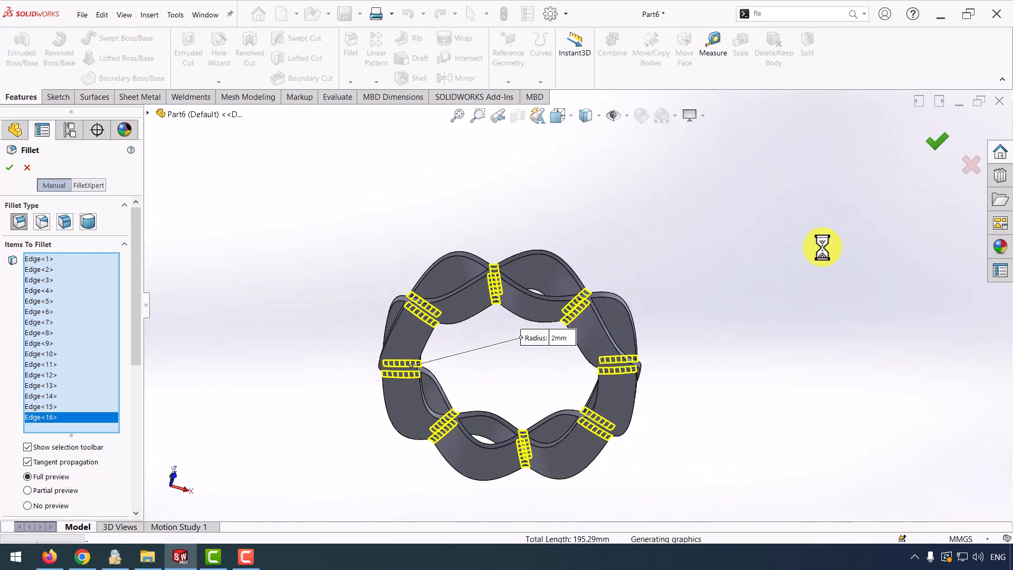
Step: Set up a linear pattern of the filleted ring body, using the Top Plane as Direction 1
{"action": "middle_click_drag", "start_coordinate": [702, 277], "coordinate": [650, 350]}
{"action": "middle_click_drag", "start_coordinate": [686, 287], "coordinate": [706, 308]}
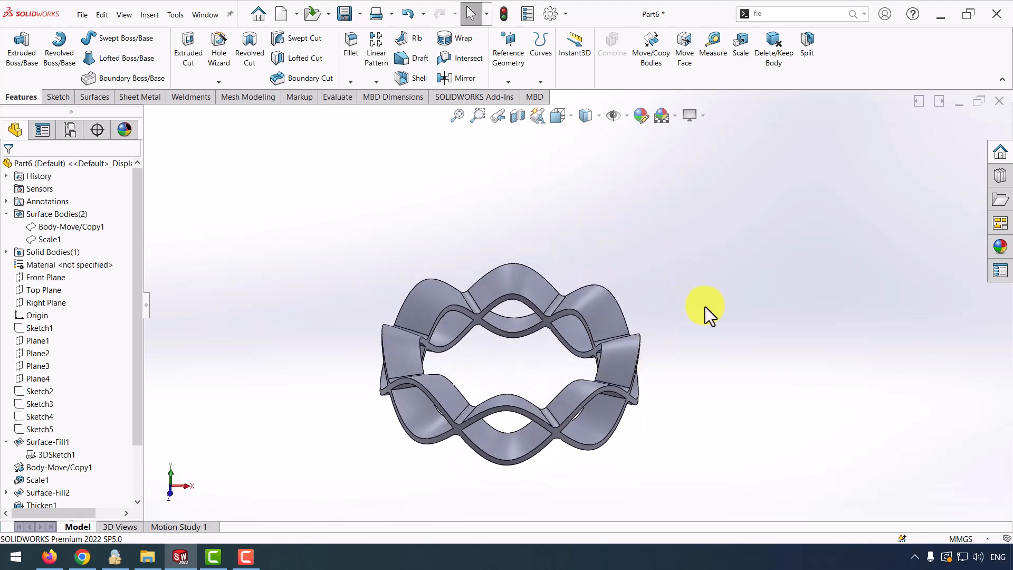
{"action": "left_click", "coordinate": [381, 49]}
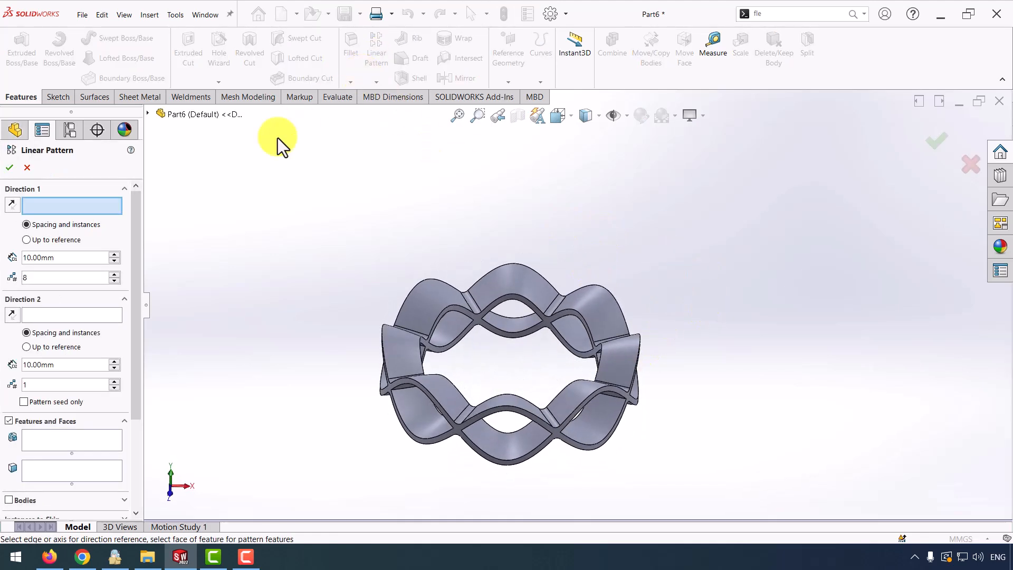
{"action": "left_click", "coordinate": [148, 114]}
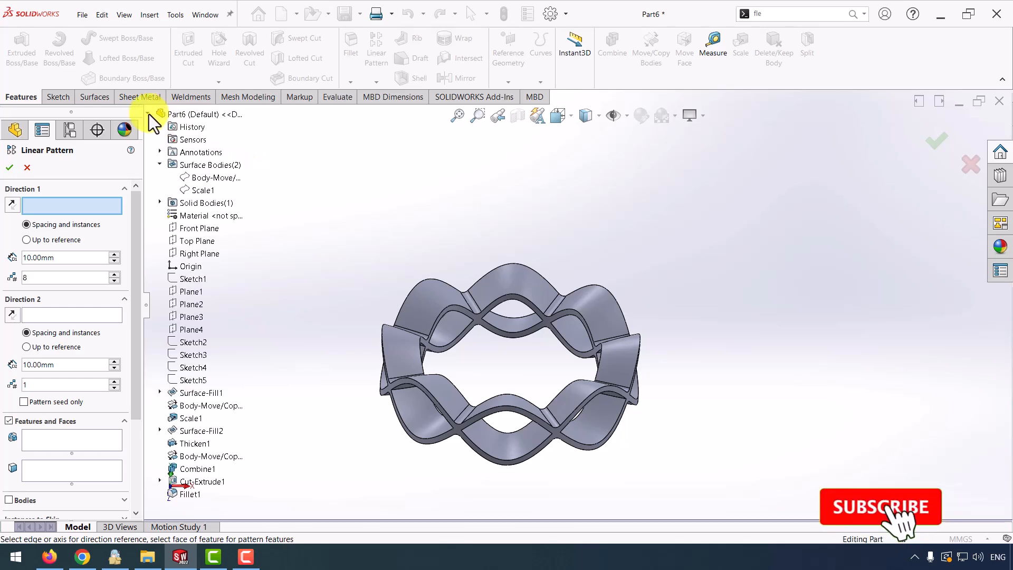
{"action": "left_click", "coordinate": [193, 242]}
{"action": "middle_click_drag", "start_coordinate": [564, 373], "coordinate": [563, 292]}
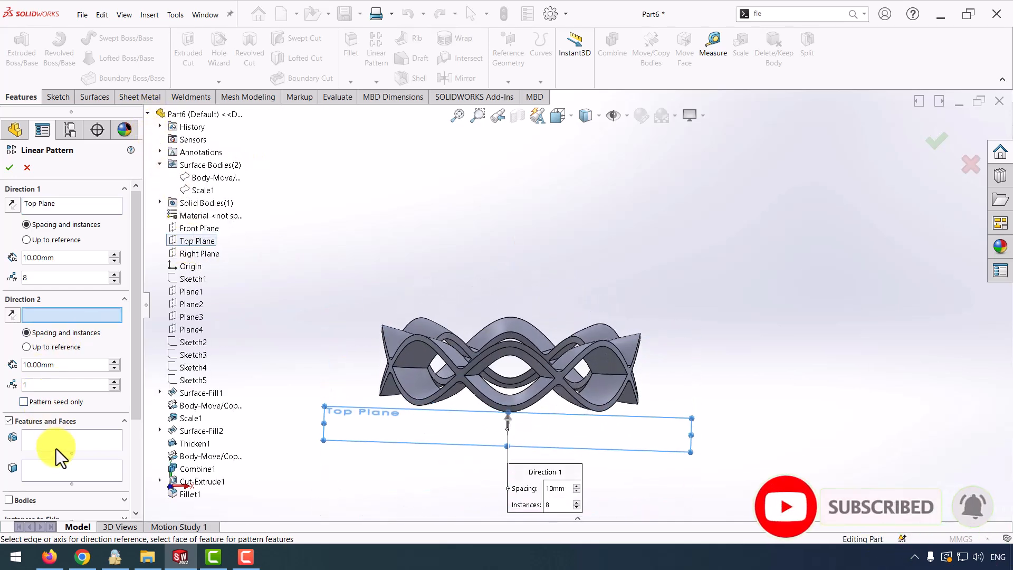
{"action": "left_click", "coordinate": [9, 499]}
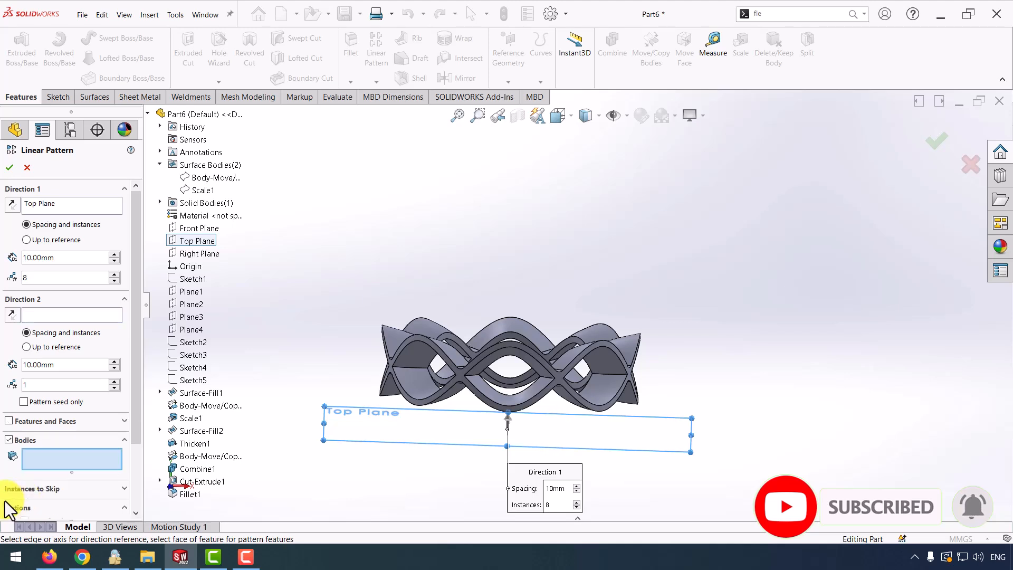
{"action": "left_click", "coordinate": [483, 361]}
Step: Set the pattern spacing to 24 mm and create the stack of 8 ring instances
{"action": "left_click", "coordinate": [70, 257]}
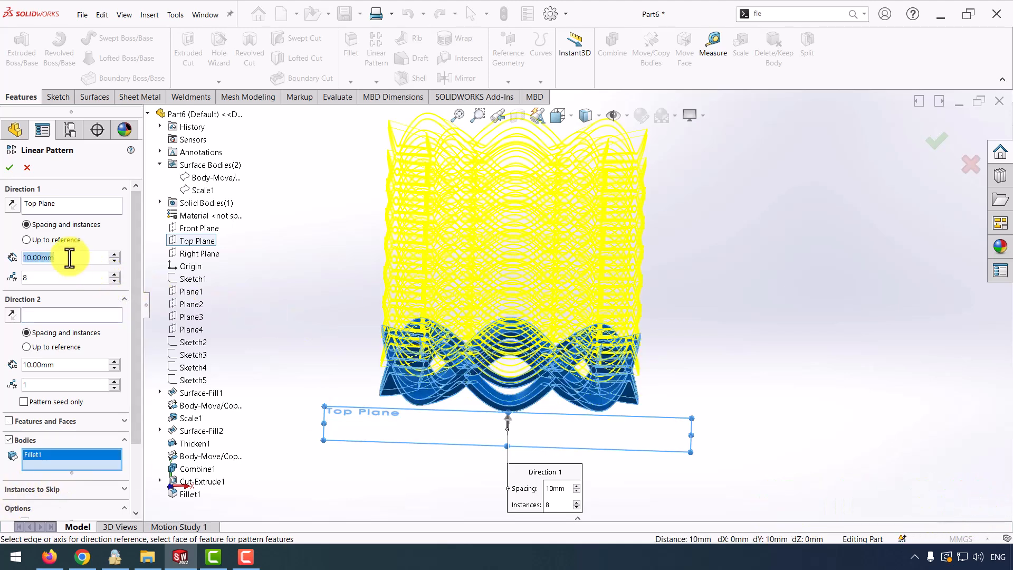
{"action": "type", "text": "24"}
{"action": "key", "text": "Return"}
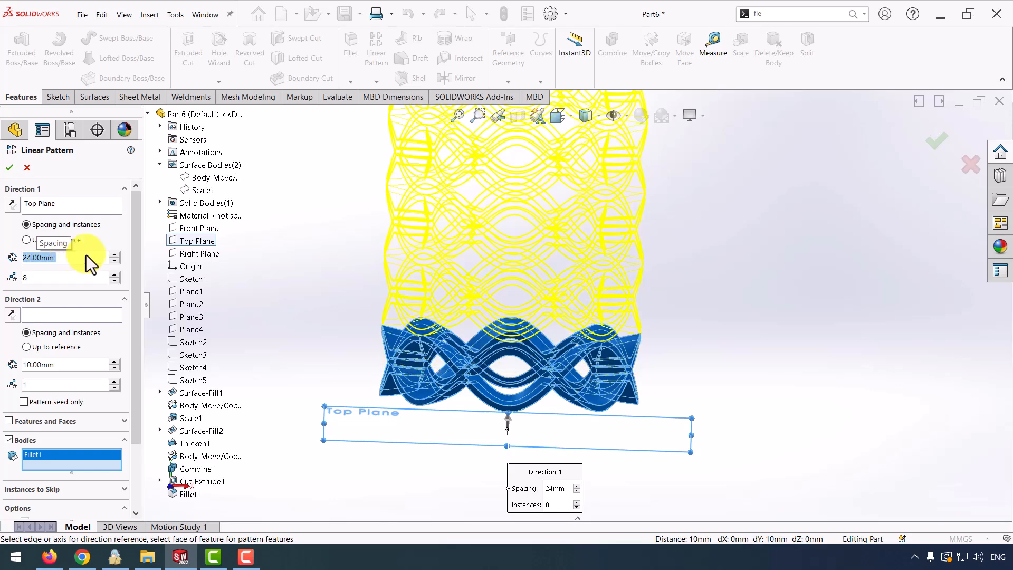
{"action": "mouse_move", "coordinate": [482, 340]}
{"action": "middle_mouse_down"}
{"action": "mouse_move", "coordinate": [479, 323]}
{"action": "mouse_move", "coordinate": [475, 332]}
{"action": "middle_mouse_up"}
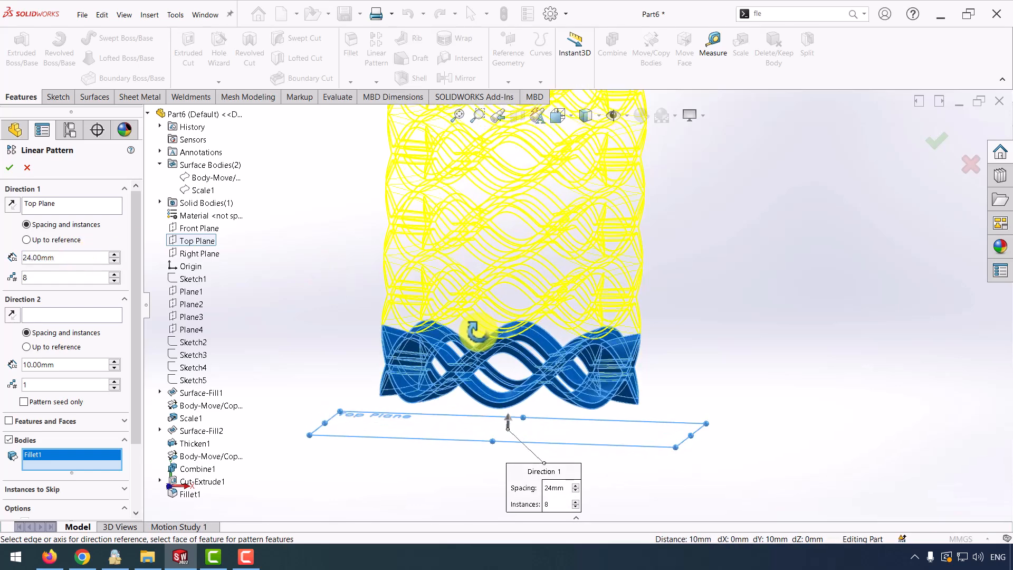
{"action": "key", "text": "Return"}
{"action": "scroll", "coordinate": [546, 355], "scroll_direction": "down", "scroll_amount": 3}
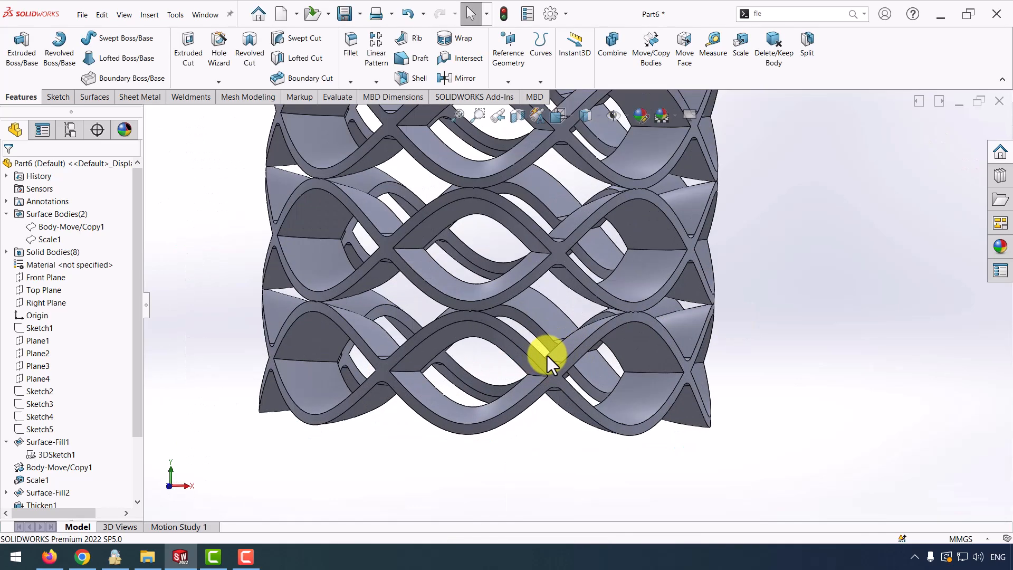
{"action": "scroll", "coordinate": [539, 352], "scroll_direction": "up", "scroll_amount": 5}
{"action": "scroll", "coordinate": [583, 161], "scroll_direction": "down", "scroll_amount": 2}
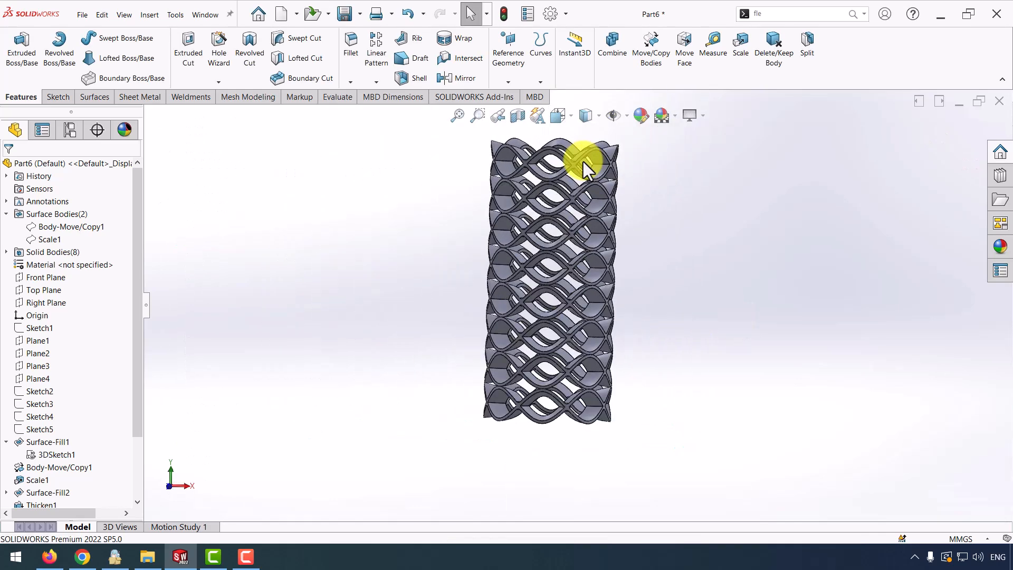
Step: Combine the eight stacked ring bodies into one solid using the Add operation
{"action": "left_click", "coordinate": [144, 21]}
{"action": "mouse_move", "coordinate": [229, 85]}
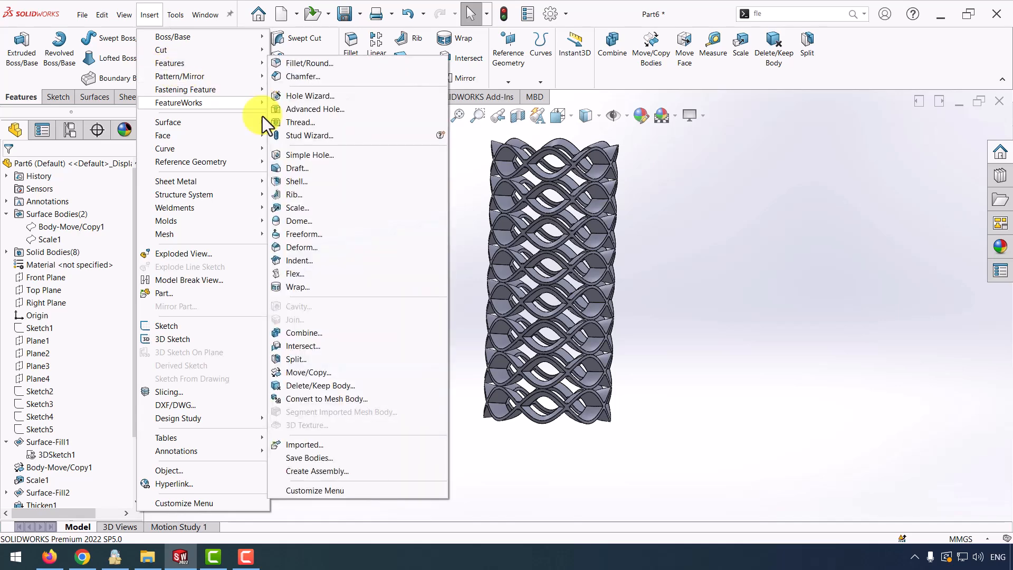
{"action": "left_click", "coordinate": [312, 333]}
{"action": "scroll", "coordinate": [622, 219], "scroll_direction": "up", "scroll_amount": 1}
{"action": "left_click_drag", "start_coordinate": [643, 147], "coordinate": [499, 410]}
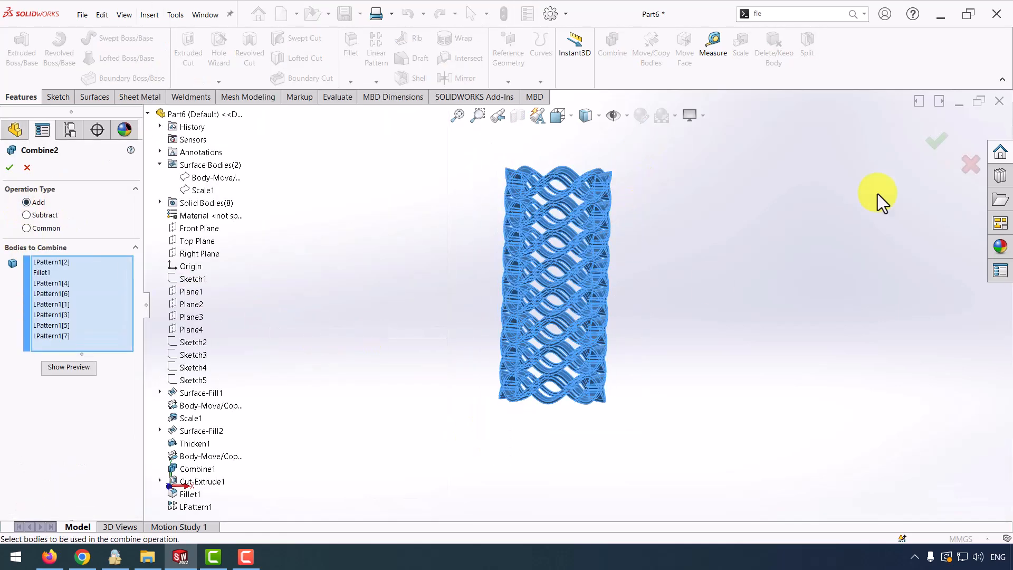
{"action": "left_click", "coordinate": [938, 141]}
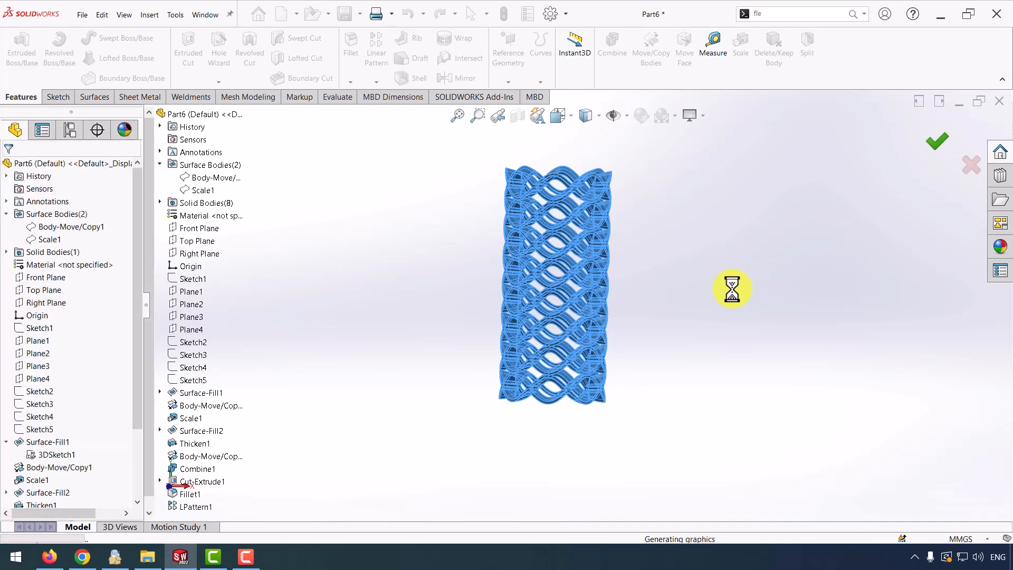
Step: Set up a Flex feature on the combined lattice body as a bend of 180 degrees
{"action": "middle_click_drag", "start_coordinate": [425, 230], "coordinate": [445, 213]}
{"action": "left_click", "coordinate": [149, 15]}
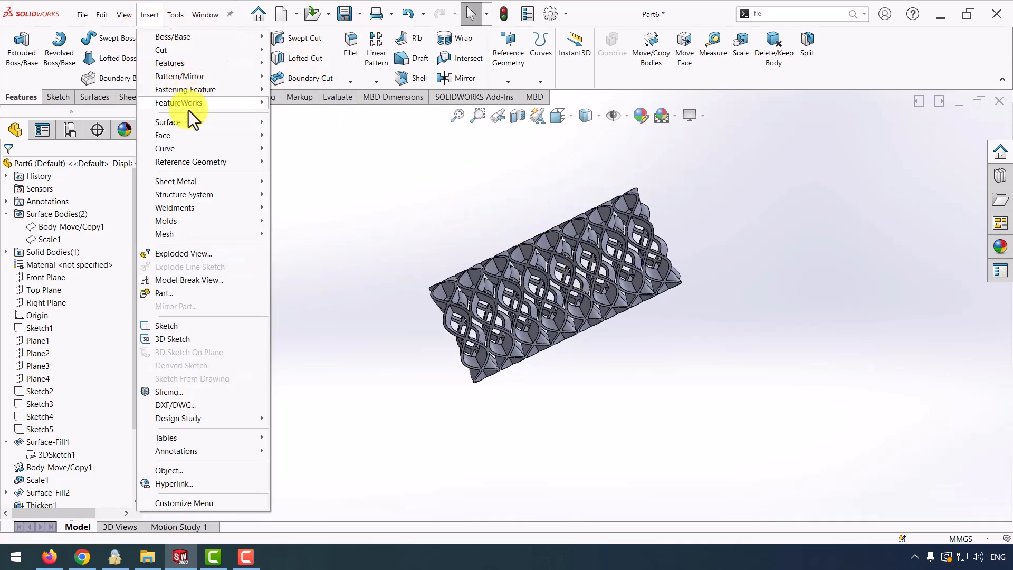
{"action": "mouse_move", "coordinate": [194, 61]}
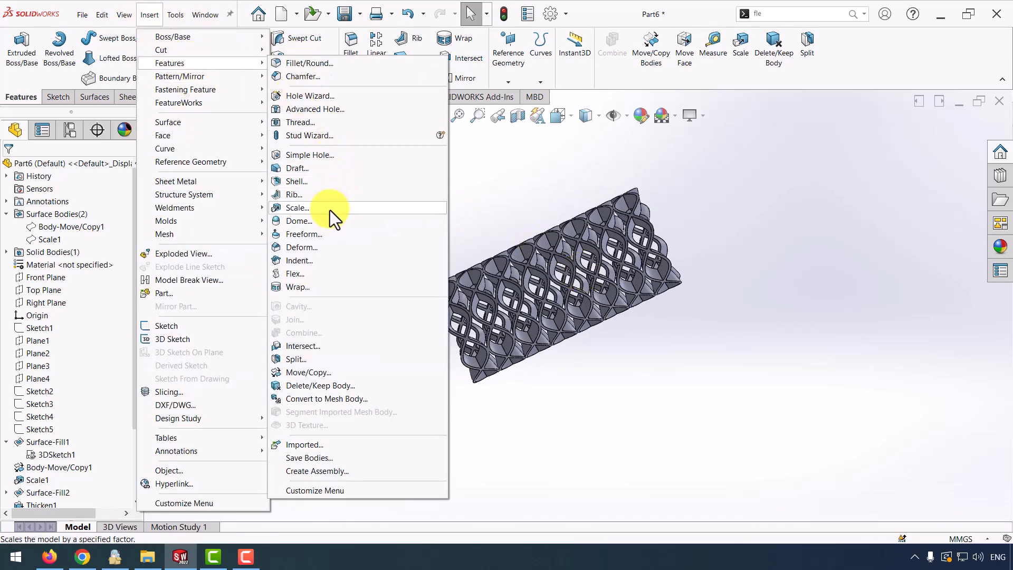
{"action": "left_click", "coordinate": [310, 273]}
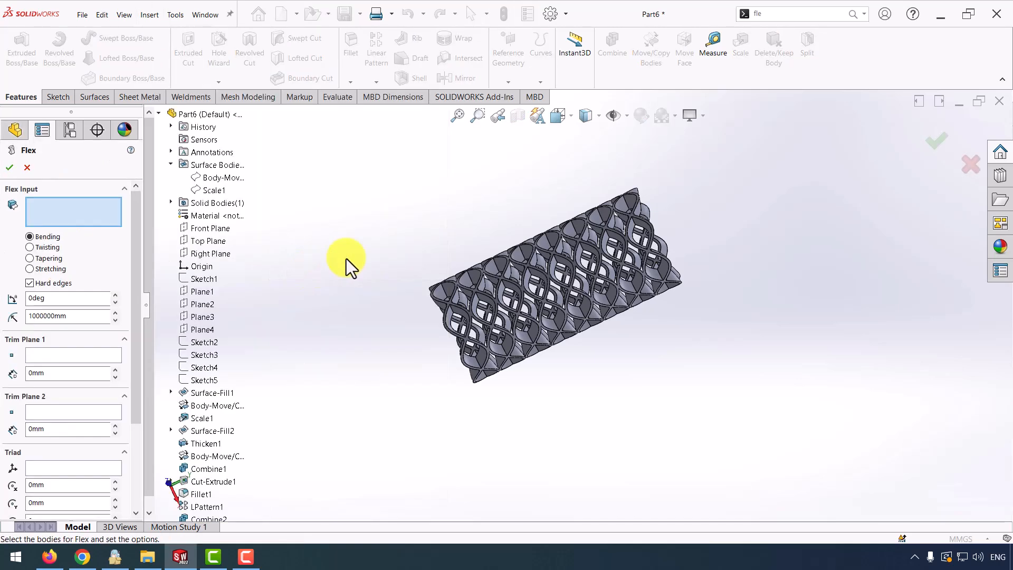
{"action": "left_click", "coordinate": [571, 328]}
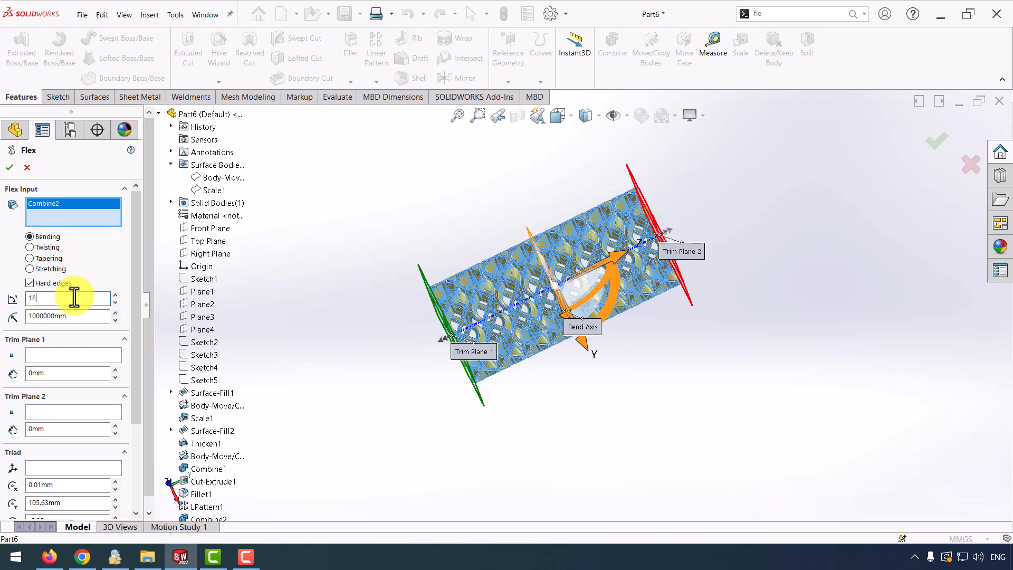
{"action": "left_click", "coordinate": [74, 297]}
{"action": "type", "text": "180"}
{"action": "key", "text": "Return"}
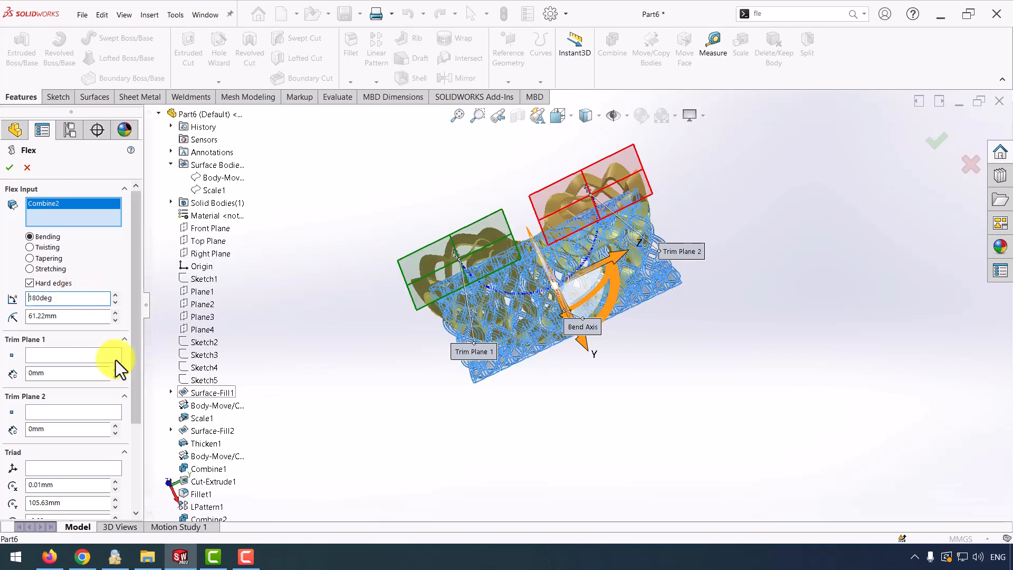
Step: Set the flex triad's Y and Z rotation angles to 0 degrees and apply the bend
{"action": "left_click_drag", "start_coordinate": [134, 357], "coordinate": [131, 442]}
{"action": "middle_click_drag", "start_coordinate": [675, 443], "coordinate": [670, 334]}
{"action": "left_click", "coordinate": [67, 419]}
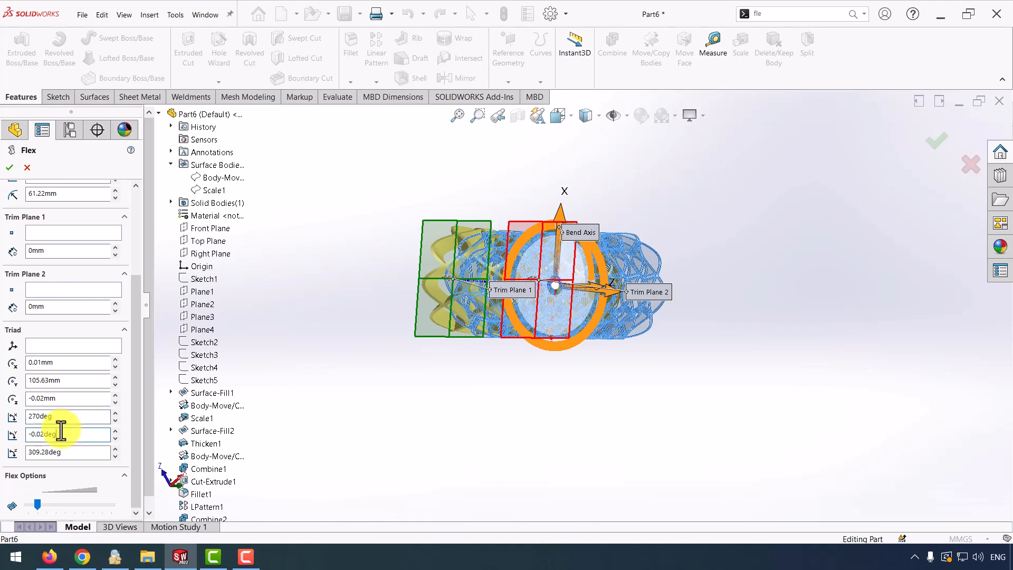
{"action": "type", "text": "0."}
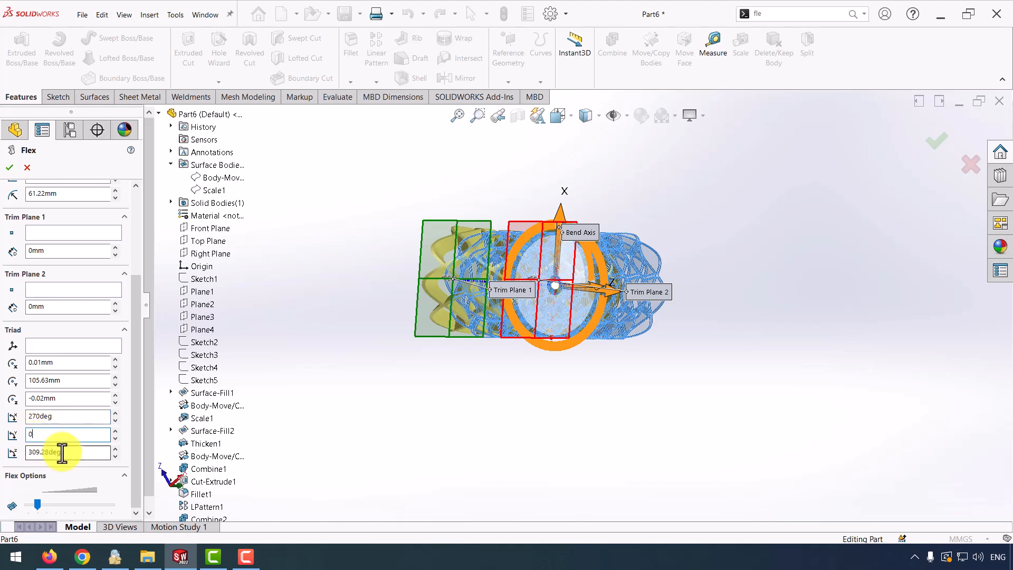
{"action": "type", "text": "0"}
{"action": "key", "text": "Return"}
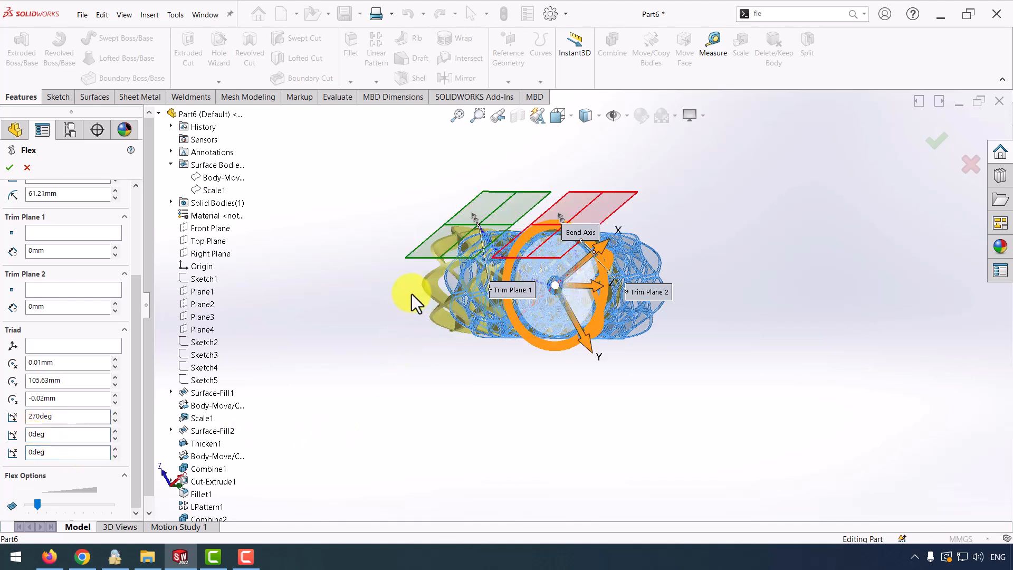
{"action": "middle_click_drag", "start_coordinate": [473, 279], "coordinate": [498, 298]}
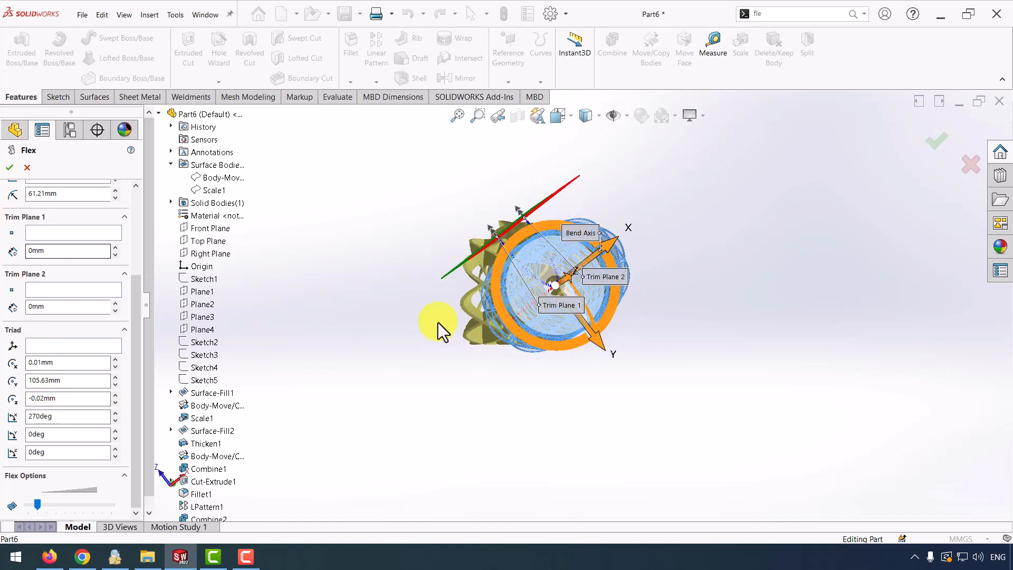
{"action": "middle_click_drag", "start_coordinate": [438, 327], "coordinate": [458, 335]}
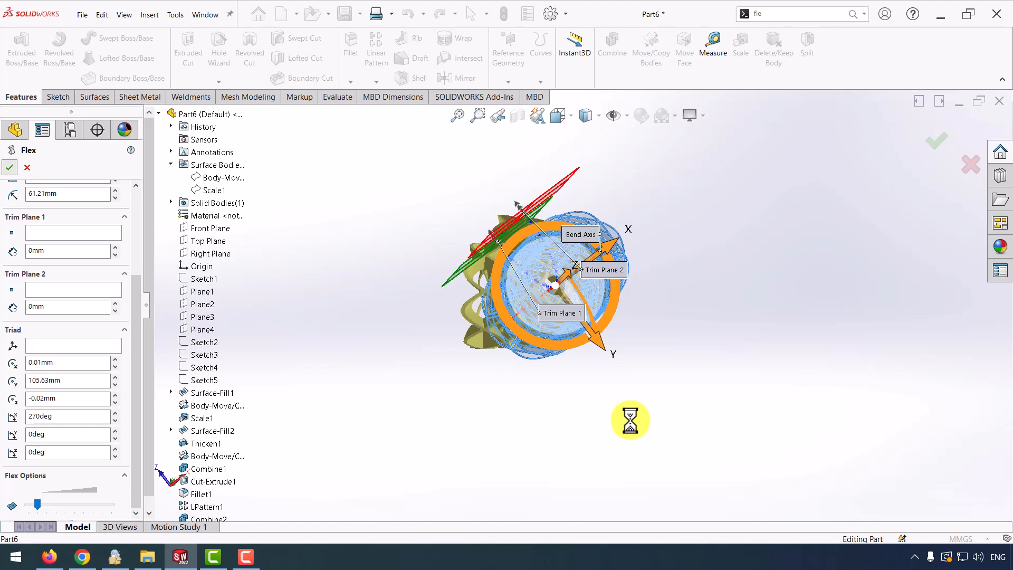
{"action": "middle_click_drag", "start_coordinate": [599, 395], "coordinate": [559, 338]}
{"action": "left_click", "coordinate": [49, 282]}
{"action": "middle_click_drag", "start_coordinate": [445, 293], "coordinate": [520, 431]}
{"action": "left_click", "coordinate": [520, 431]}
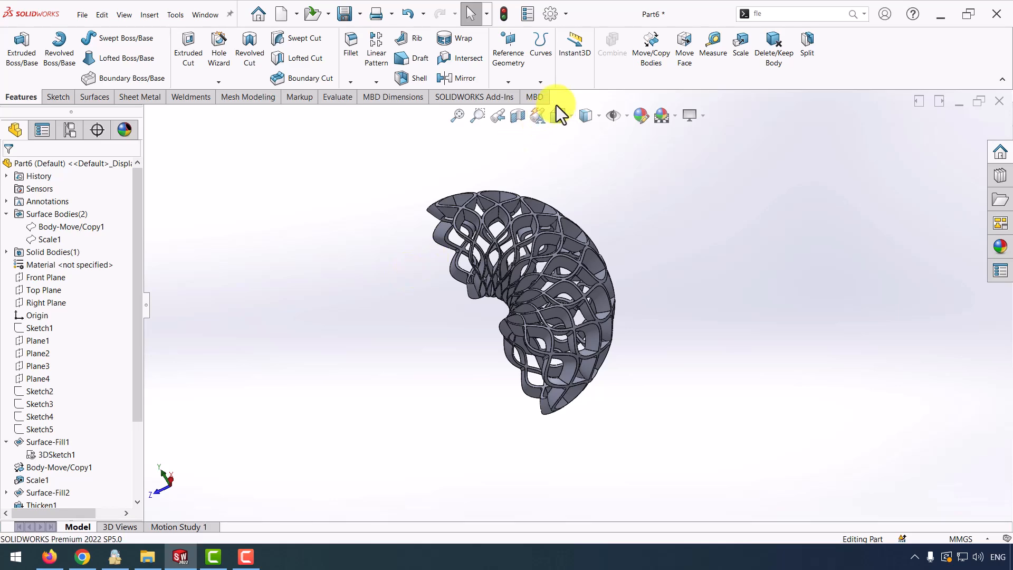
Step: Create a reference plane parallel to the Front Plane through a point on the wavy edge at the bent body's open end
{"action": "left_click", "coordinate": [518, 96]}
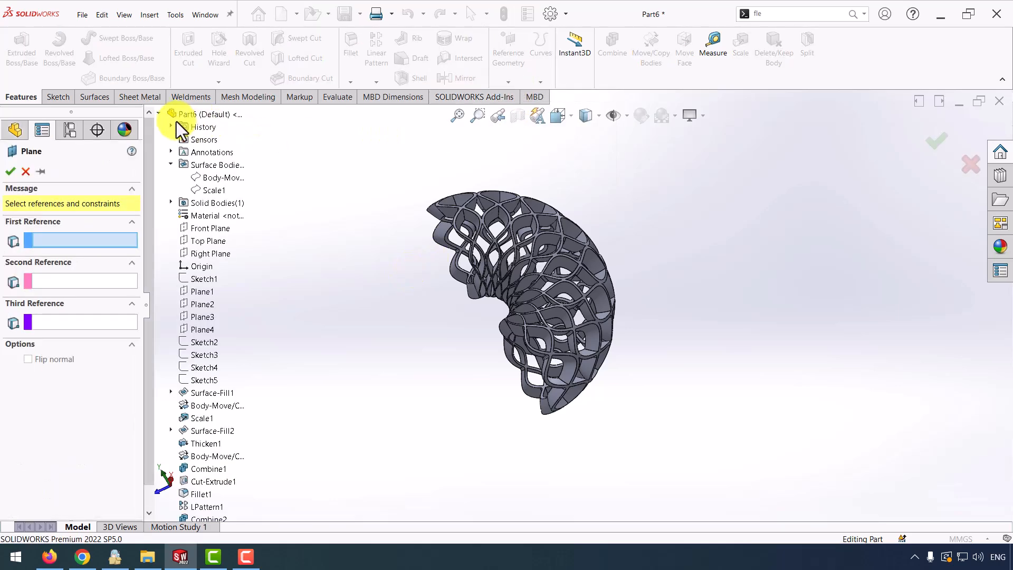
{"action": "left_click", "coordinate": [202, 227]}
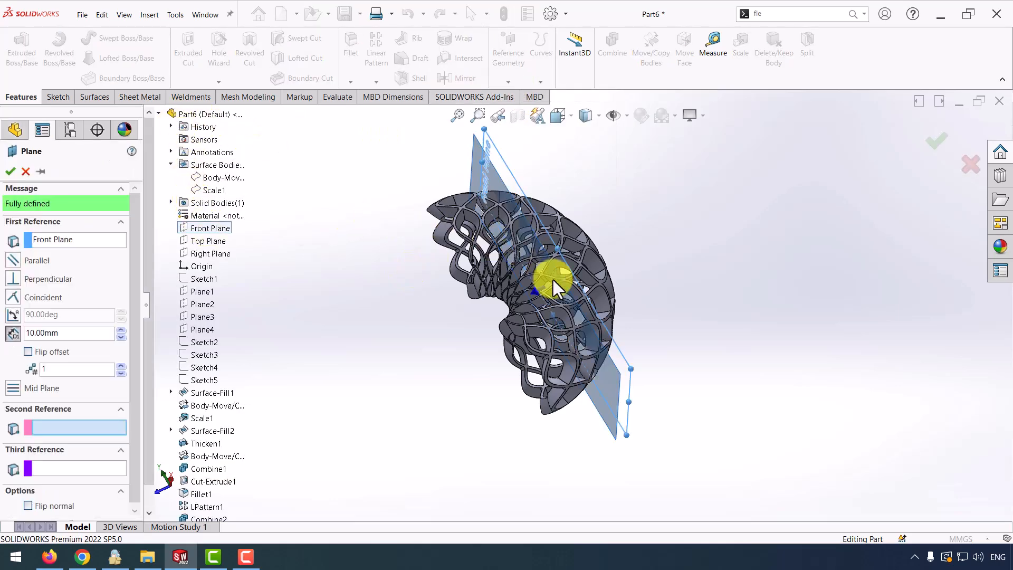
{"action": "scroll", "coordinate": [546, 271], "scroll_direction": "down", "scroll_amount": 8}
{"action": "mouse_move", "coordinate": [591, 220]}
{"action": "middle_mouse_down"}
{"action": "mouse_move", "coordinate": [554, 192]}
{"action": "mouse_move", "coordinate": [586, 218]}
{"action": "middle_mouse_up"}
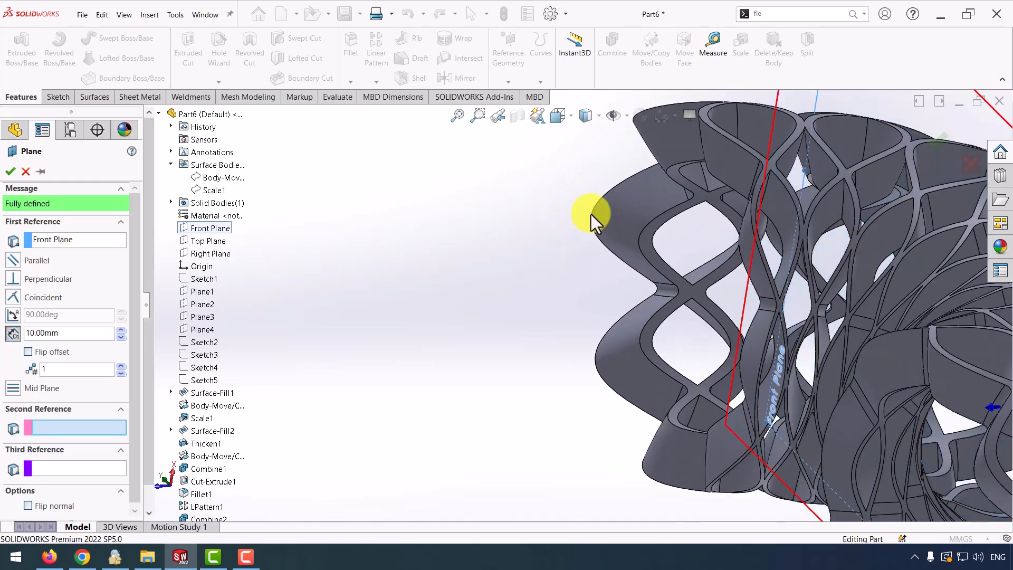
{"action": "left_click", "coordinate": [590, 214]}
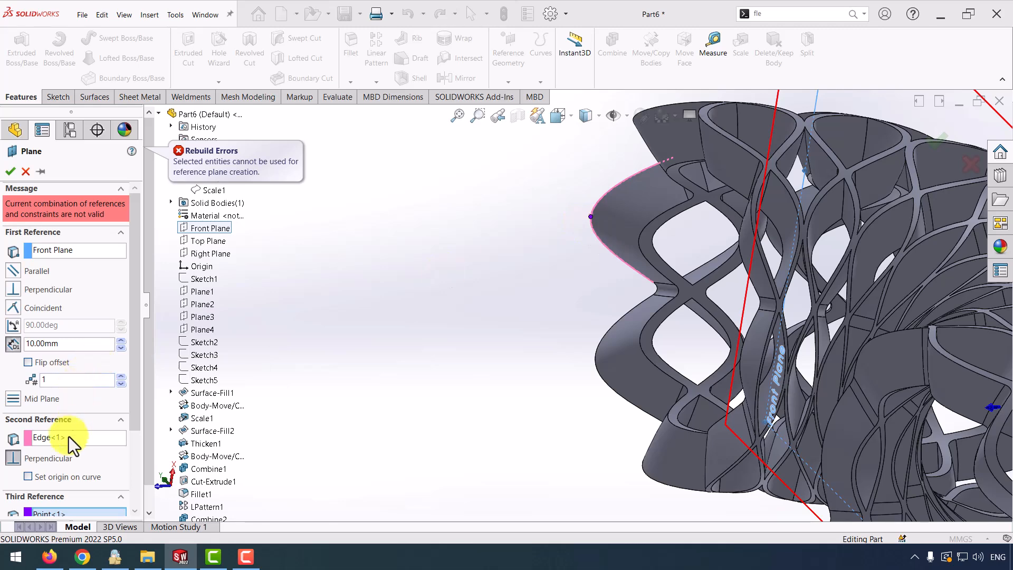
{"action": "left_click", "coordinate": [65, 437]}
{"action": "key", "text": "Delete"}
{"action": "scroll", "coordinate": [580, 308], "scroll_direction": "up", "scroll_amount": 5}
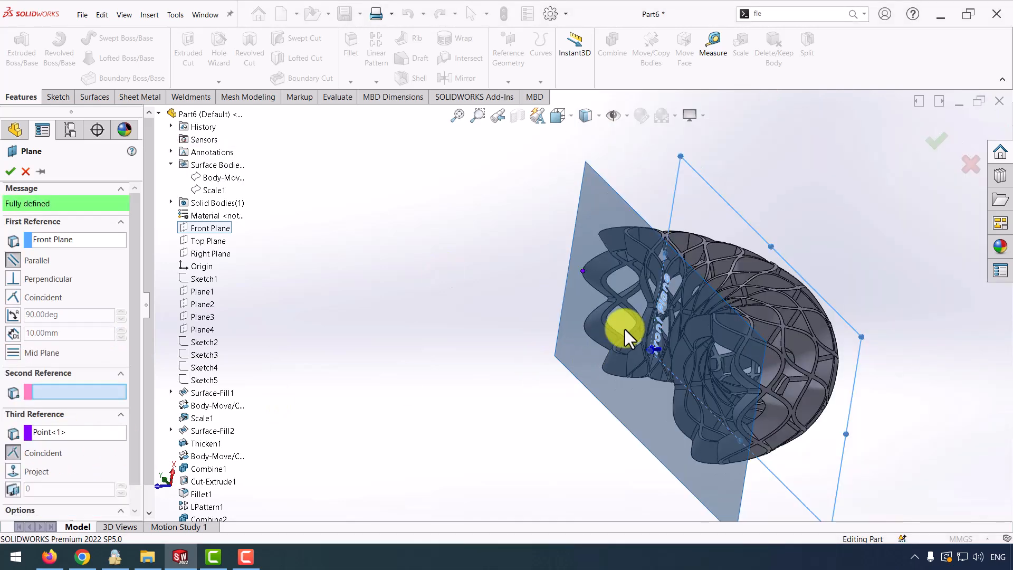
{"action": "middle_click_drag", "start_coordinate": [641, 320], "coordinate": [610, 368]}
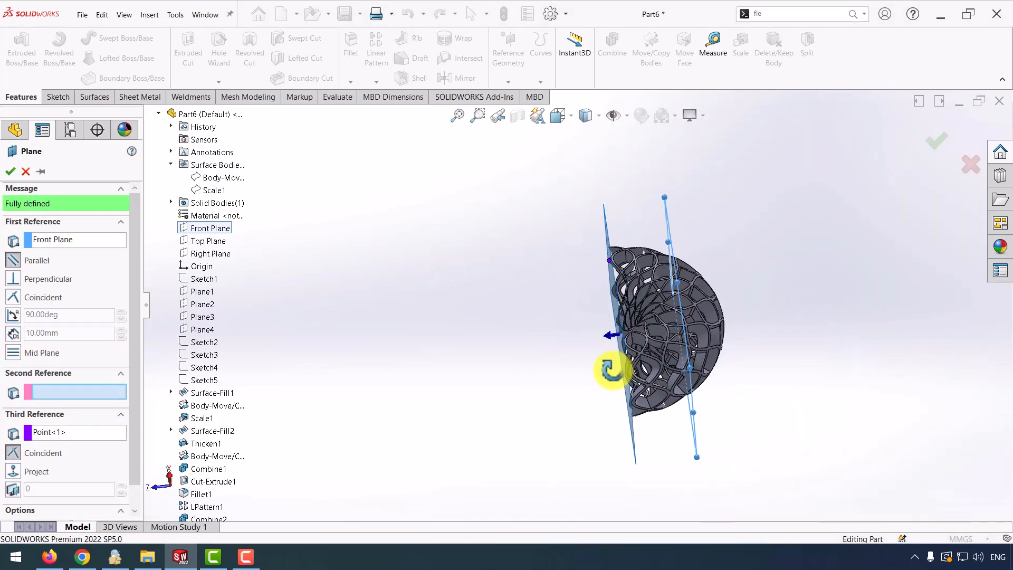
{"action": "left_click", "coordinate": [929, 147]}
Step: Mirror the bent lattice body about the new reference plane to close the torus, and hide that plane
{"action": "left_click", "coordinate": [456, 79]}
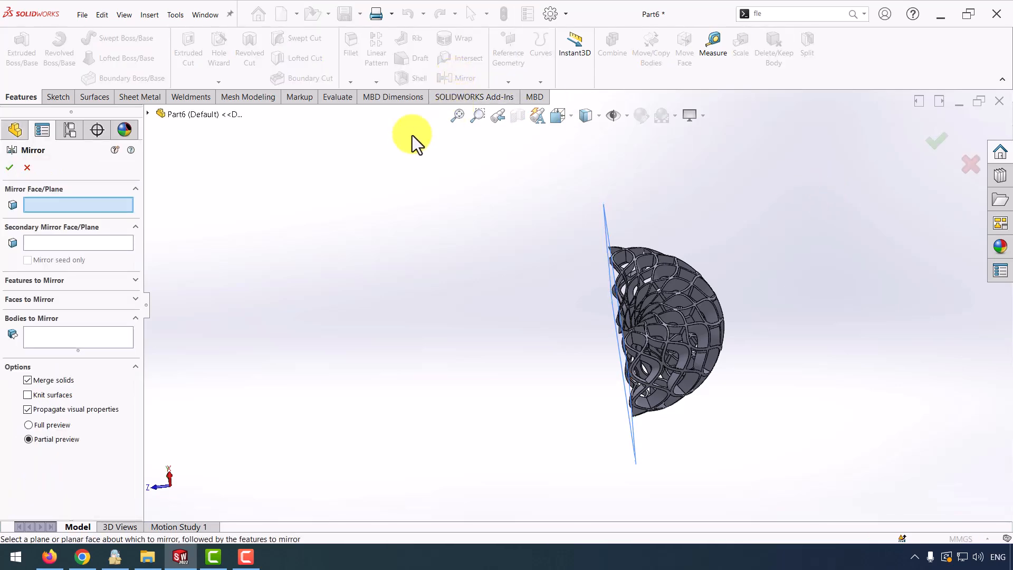
{"action": "left_click", "coordinate": [607, 240]}
{"action": "left_click", "coordinate": [55, 340]}
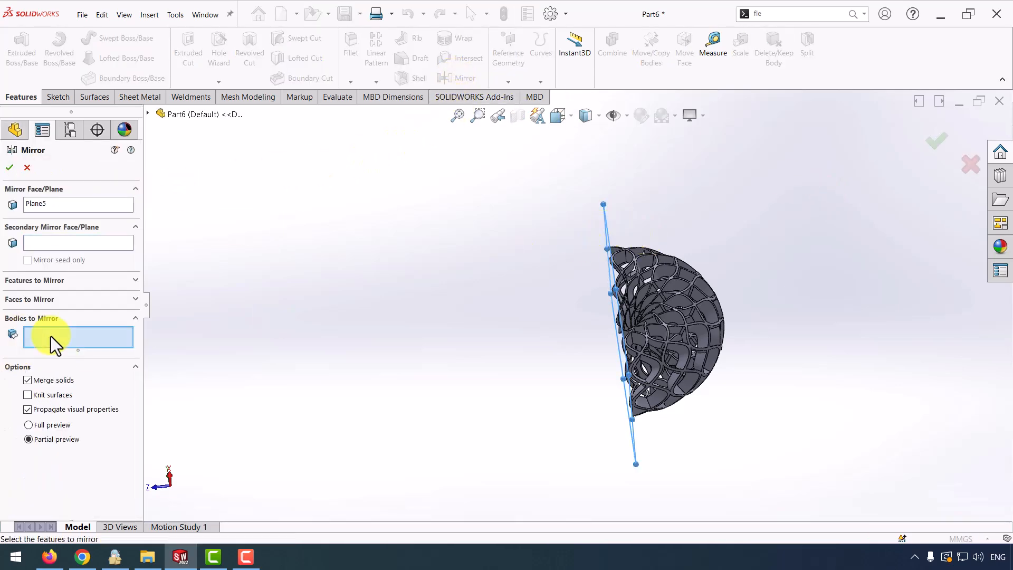
{"action": "left_click", "coordinate": [656, 335]}
{"action": "left_click", "coordinate": [936, 140]}
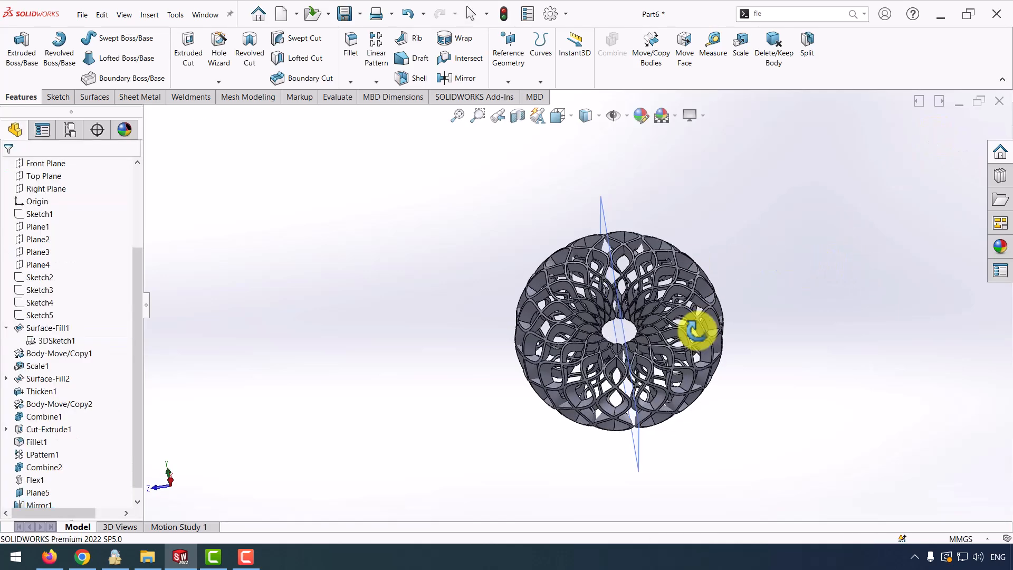
{"action": "left_click", "coordinate": [599, 211]}
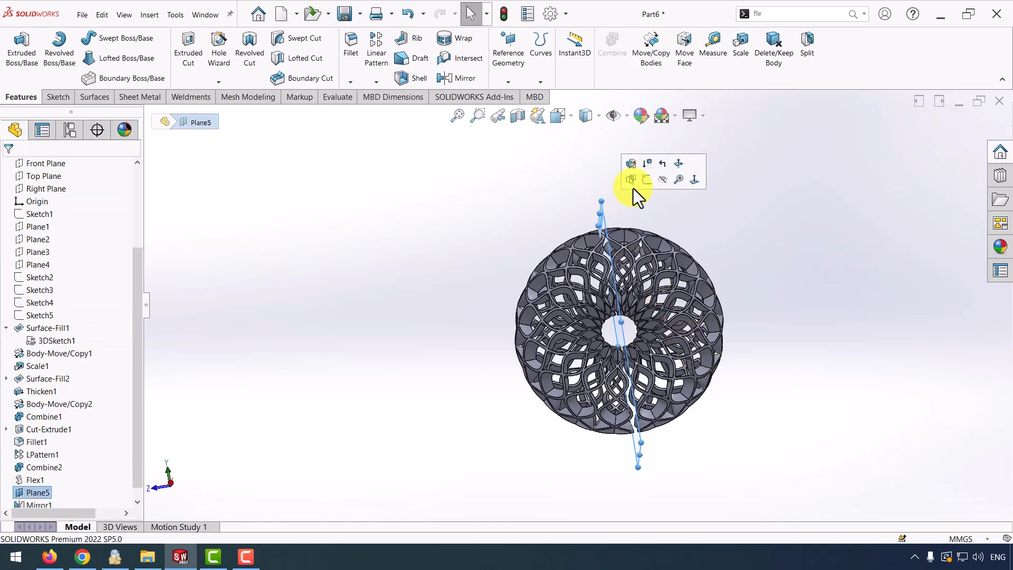
{"action": "left_click", "coordinate": [664, 179]}
{"action": "middle_click_drag", "start_coordinate": [708, 387], "coordinate": [653, 319]}
{"action": "scroll", "coordinate": [664, 321], "scroll_direction": "down", "scroll_amount": 5}
{"action": "middle_click_drag", "start_coordinate": [579, 345], "coordinate": [592, 147]}
{"action": "scroll", "coordinate": [568, 287], "scroll_direction": "up", "scroll_amount": 4}
{"action": "middle_click_drag", "start_coordinate": [568, 287], "coordinate": [571, 330]}
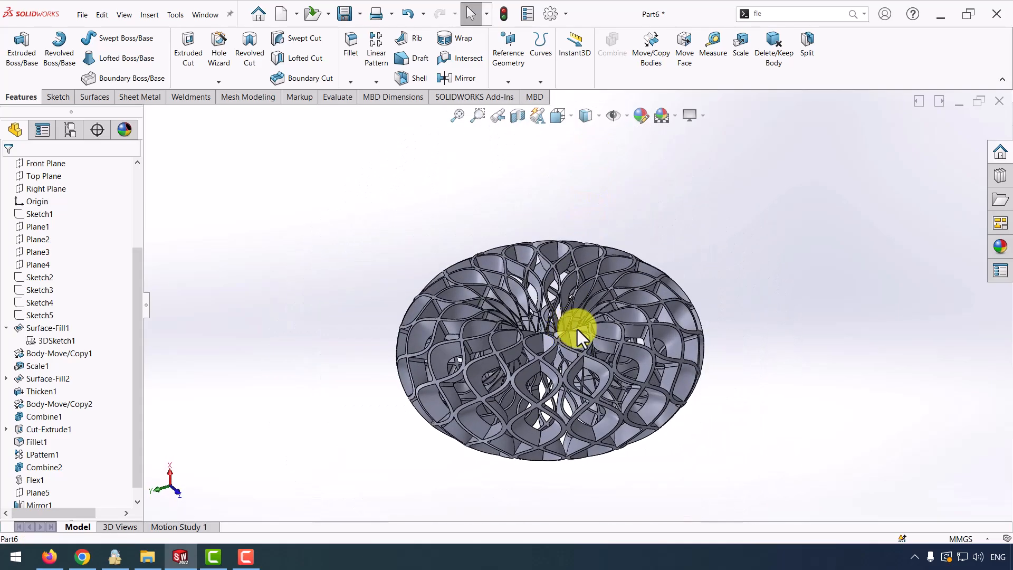
Step: Apply the gloss blue painted car appearance to the lattice torus body
{"action": "left_click", "coordinate": [1001, 247]}
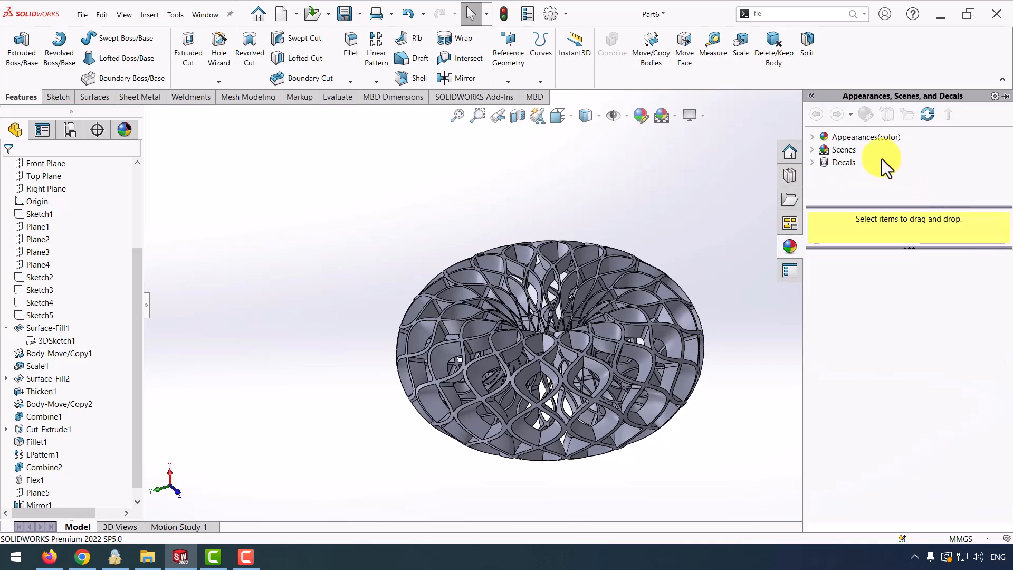
{"action": "left_click", "coordinate": [811, 139]}
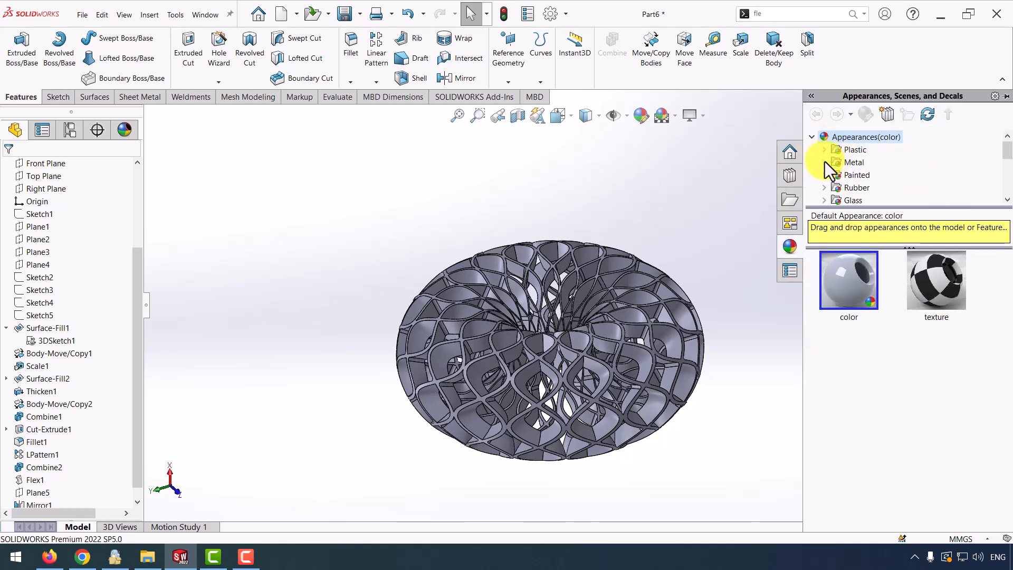
{"action": "left_click", "coordinate": [825, 173]}
{"action": "left_click", "coordinate": [859, 163]}
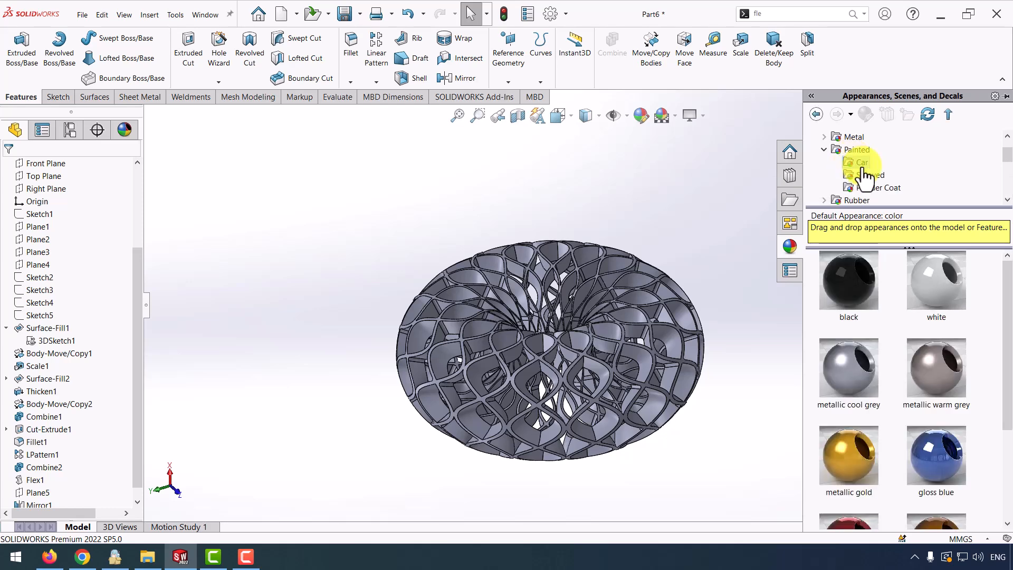
{"action": "scroll", "coordinate": [876, 352], "scroll_direction": "down", "scroll_amount": 3}
{"action": "scroll", "coordinate": [874, 369], "scroll_direction": "up", "scroll_amount": 2}
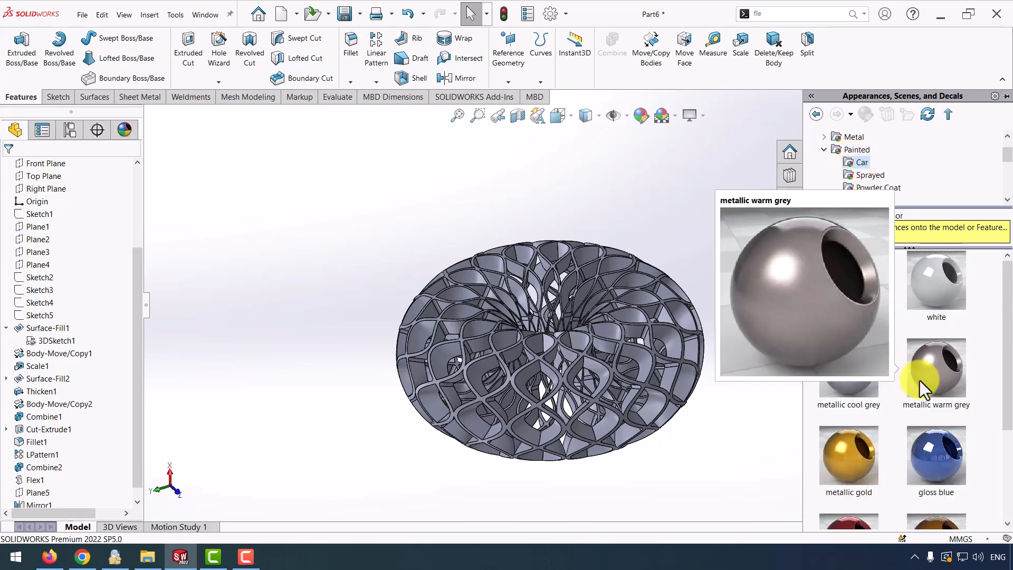
{"action": "left_click_drag", "start_coordinate": [951, 444], "coordinate": [670, 401]}
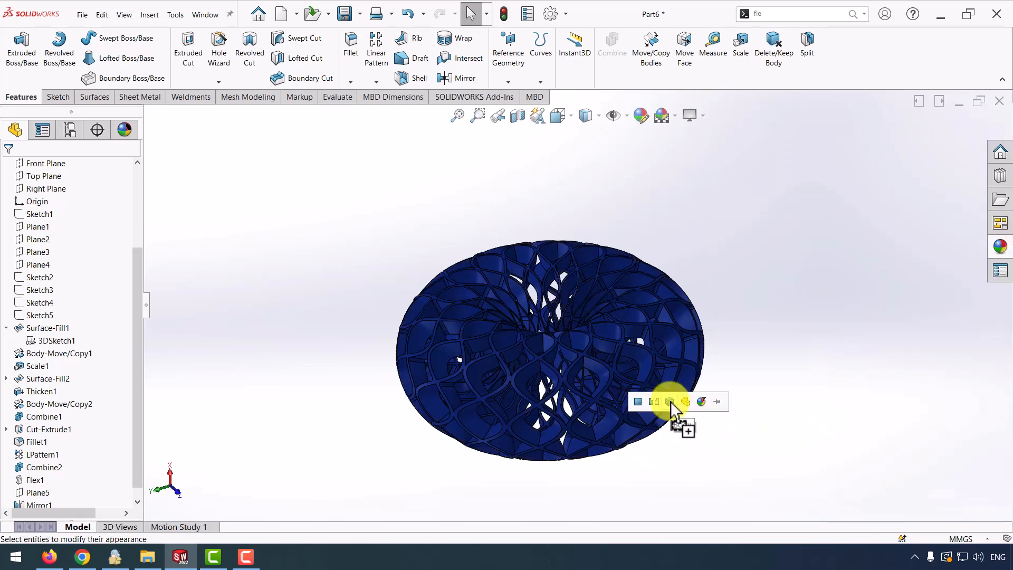
{"action": "left_click", "coordinate": [670, 401]}
{"action": "middle_click_drag", "start_coordinate": [650, 359], "coordinate": [629, 384]}
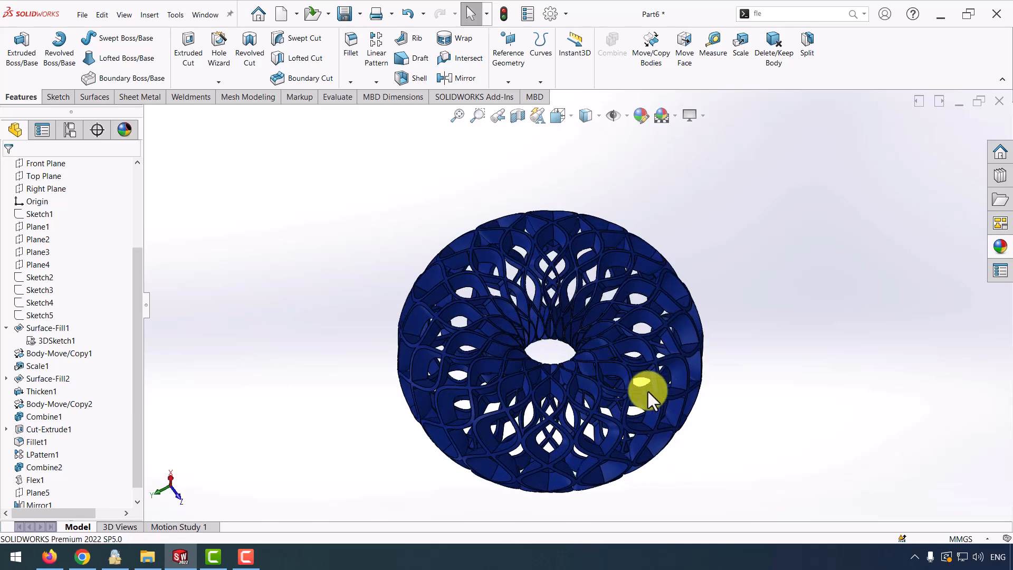
Step: Recolour the lattice torus with an orange-brown painted car appearance
{"action": "left_click", "coordinate": [999, 246]}
{"action": "left_click_drag", "start_coordinate": [873, 438], "coordinate": [670, 398]}
{"action": "left_click", "coordinate": [999, 246]}
{"action": "left_click_drag", "start_coordinate": [847, 452], "coordinate": [631, 387]}
{"action": "left_click", "coordinate": [636, 385]}
{"action": "middle_click_drag", "start_coordinate": [757, 402], "coordinate": [701, 375]}
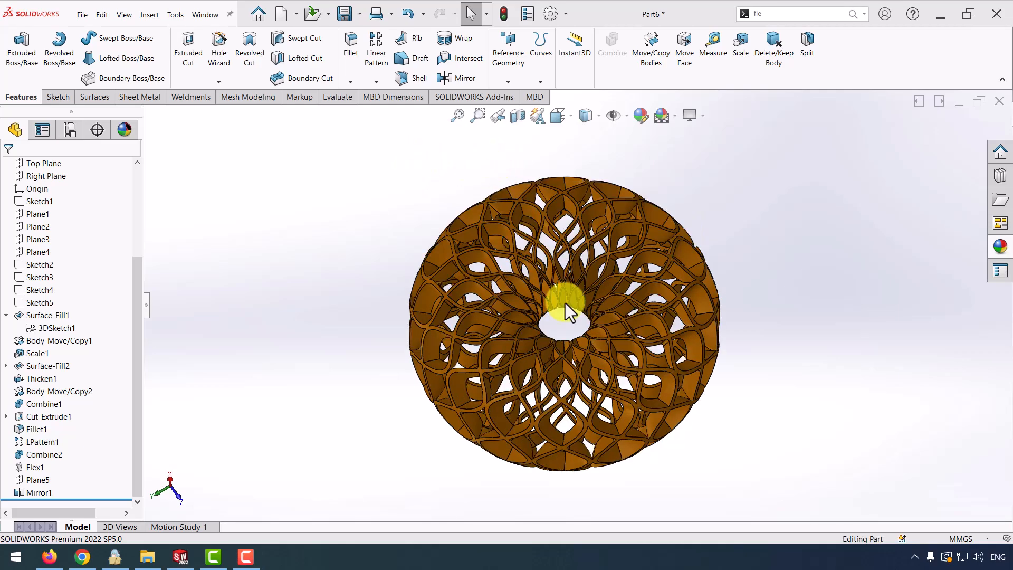
{"action": "middle_click_drag", "start_coordinate": [605, 334], "coordinate": [656, 393]}
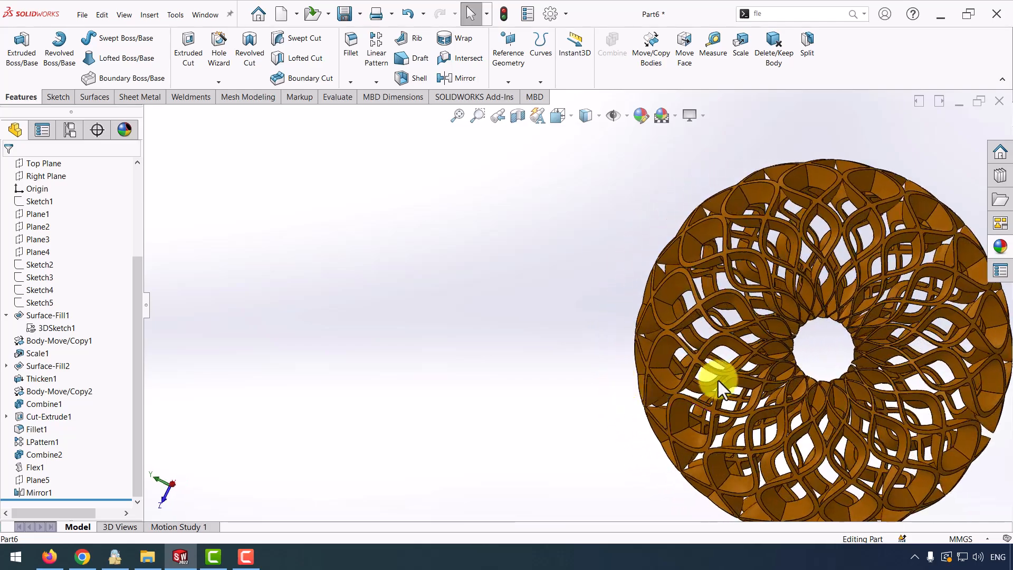
{"action": "middle_click_drag", "start_coordinate": [832, 362], "coordinate": [653, 471]}
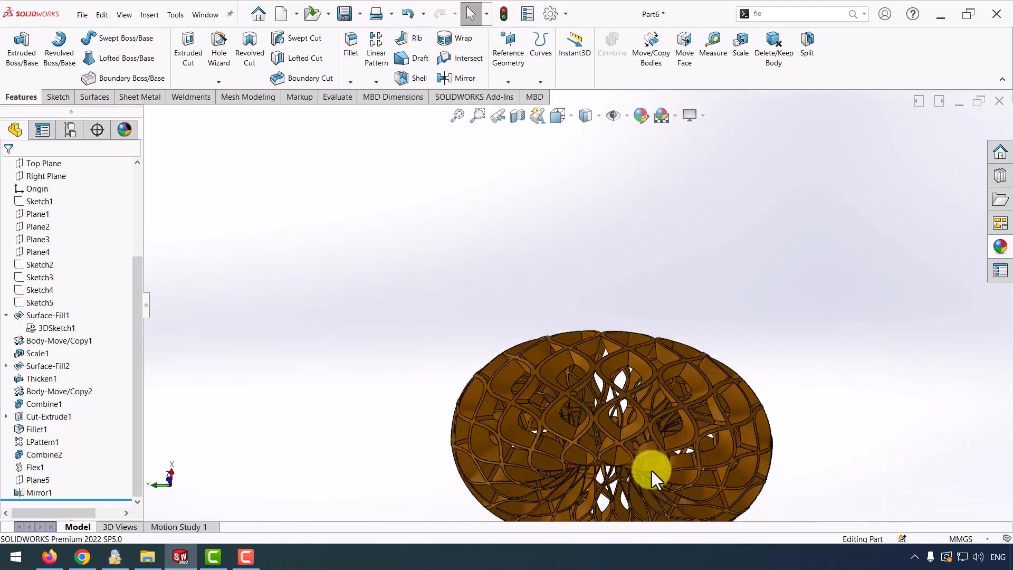
{"action": "scroll", "coordinate": [549, 389], "scroll_direction": "down", "scroll_amount": 5}
{"action": "middle_click_drag", "start_coordinate": [549, 388], "coordinate": [548, 318]}
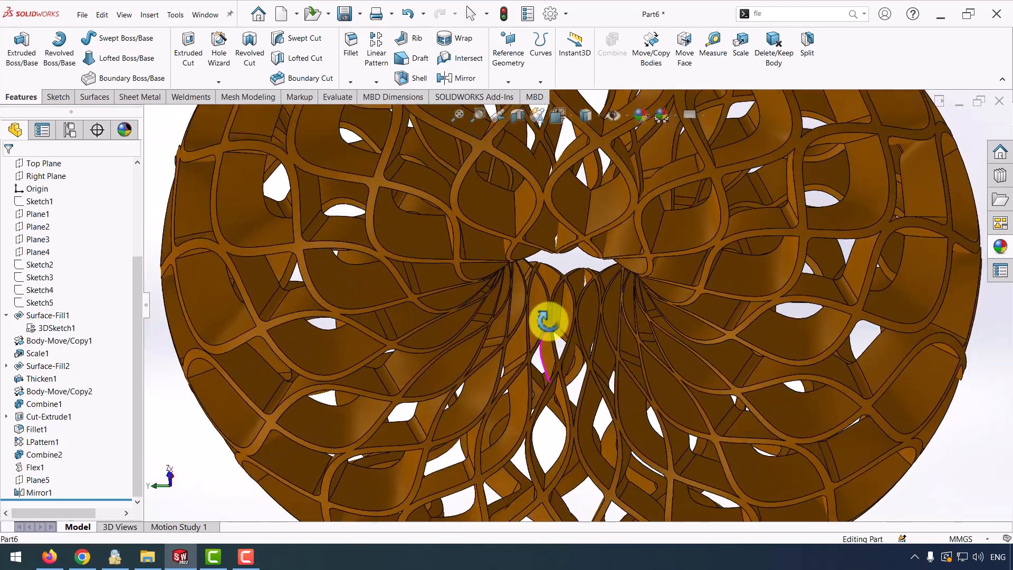
{"action": "scroll", "coordinate": [549, 322], "scroll_direction": "up", "scroll_amount": 5}
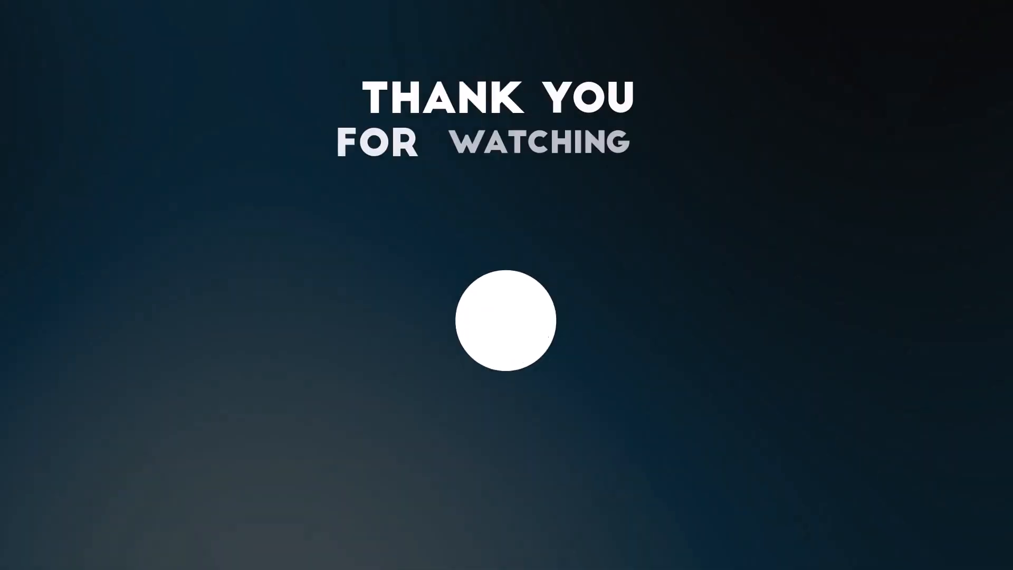